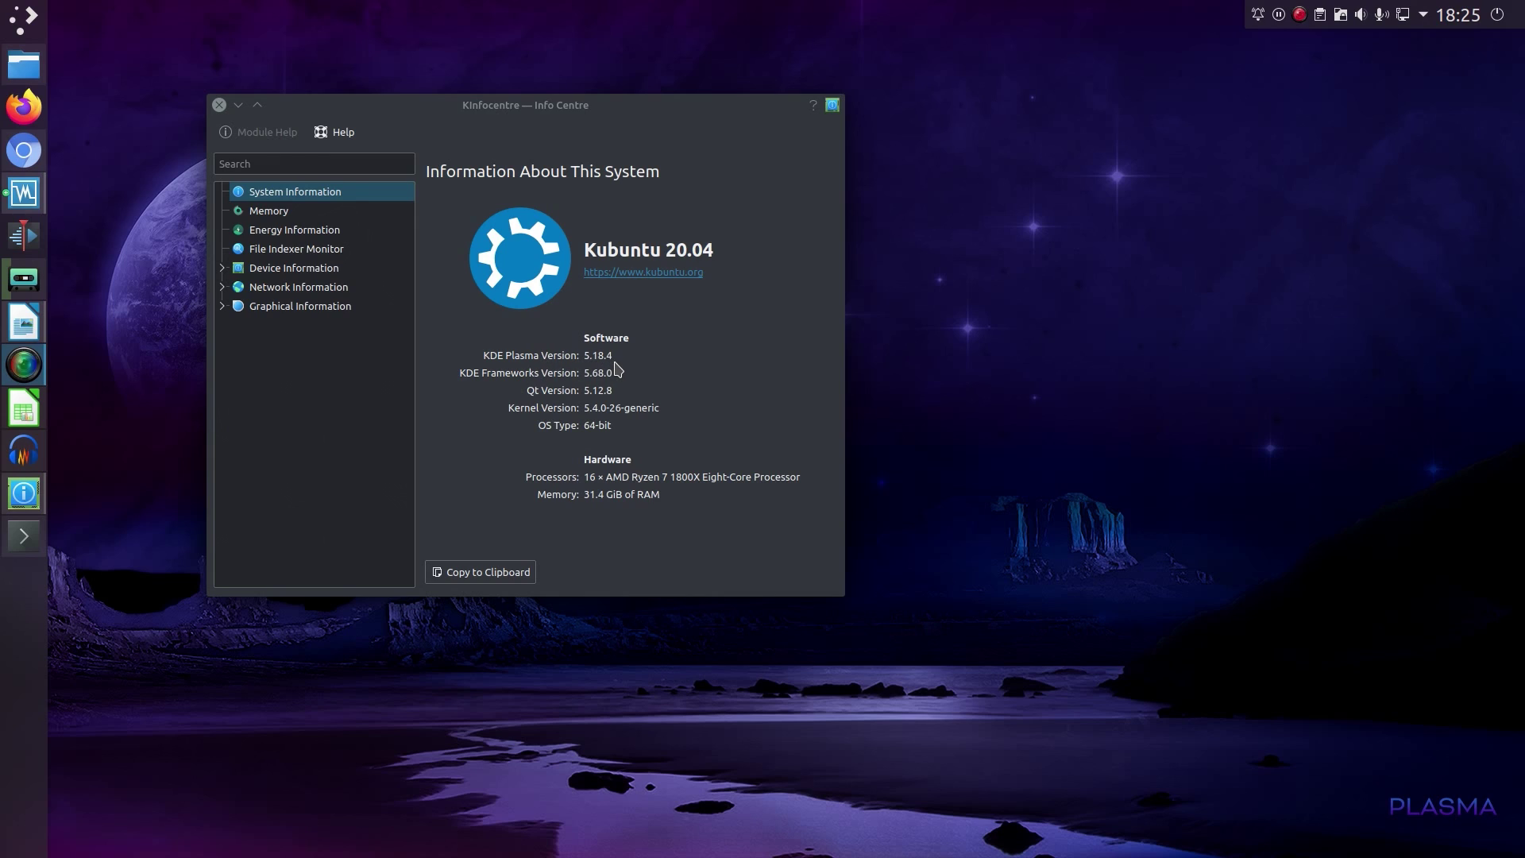
Step: Open Konsole, tile it to the right half, and run uname -a to show kernel details
click(23, 536)
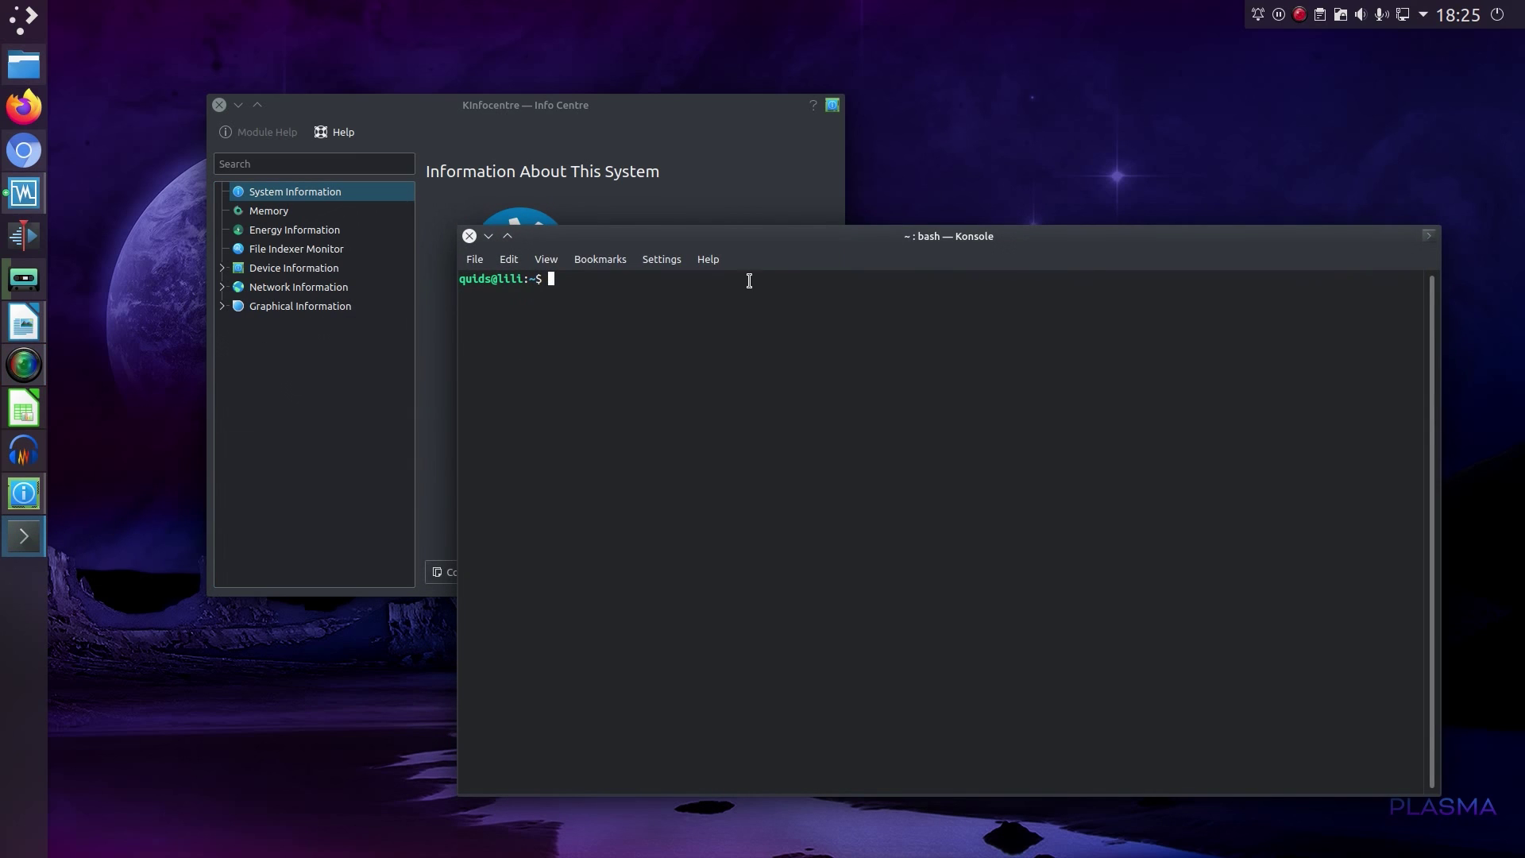
drag(793, 243, 1524, 856)
key(super+Up)
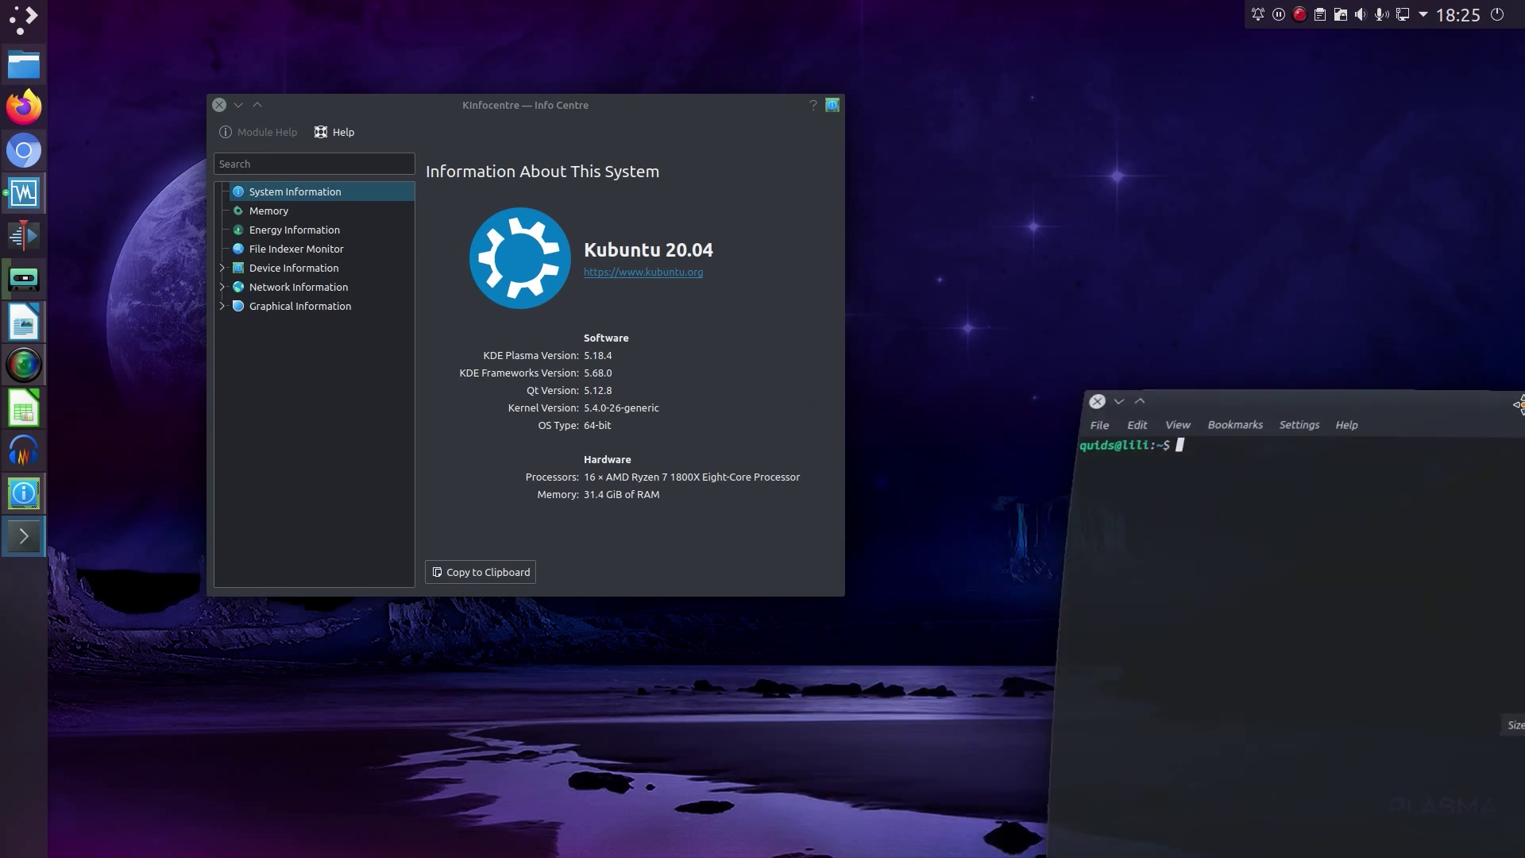
text(uname -a)
key(Return)
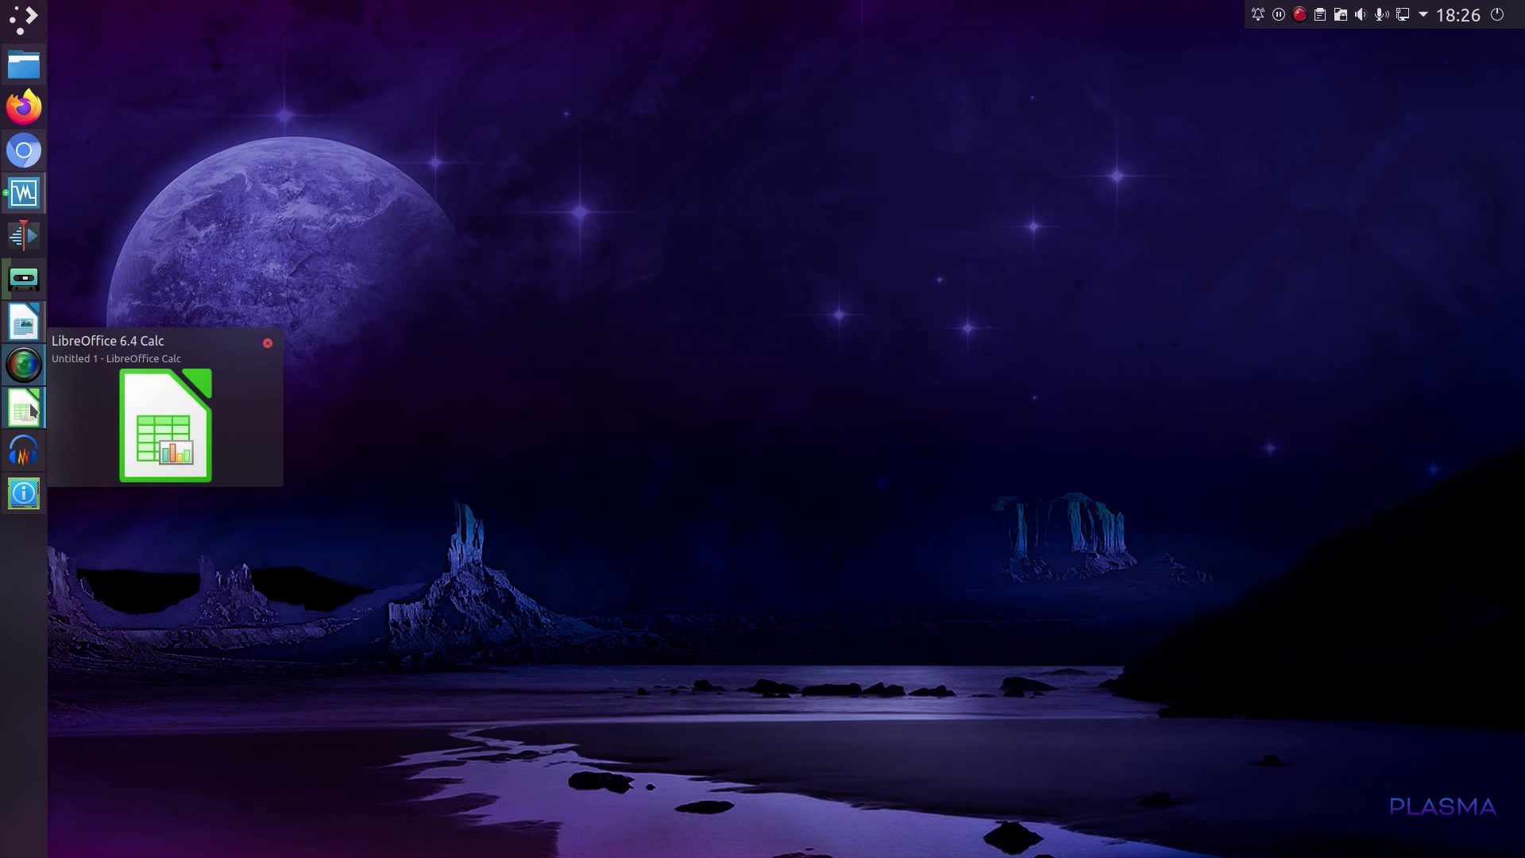
Step: Open a LibreOffice Calc spreadsheet, browse its View and Edit menus, then minimise it
click(24, 409)
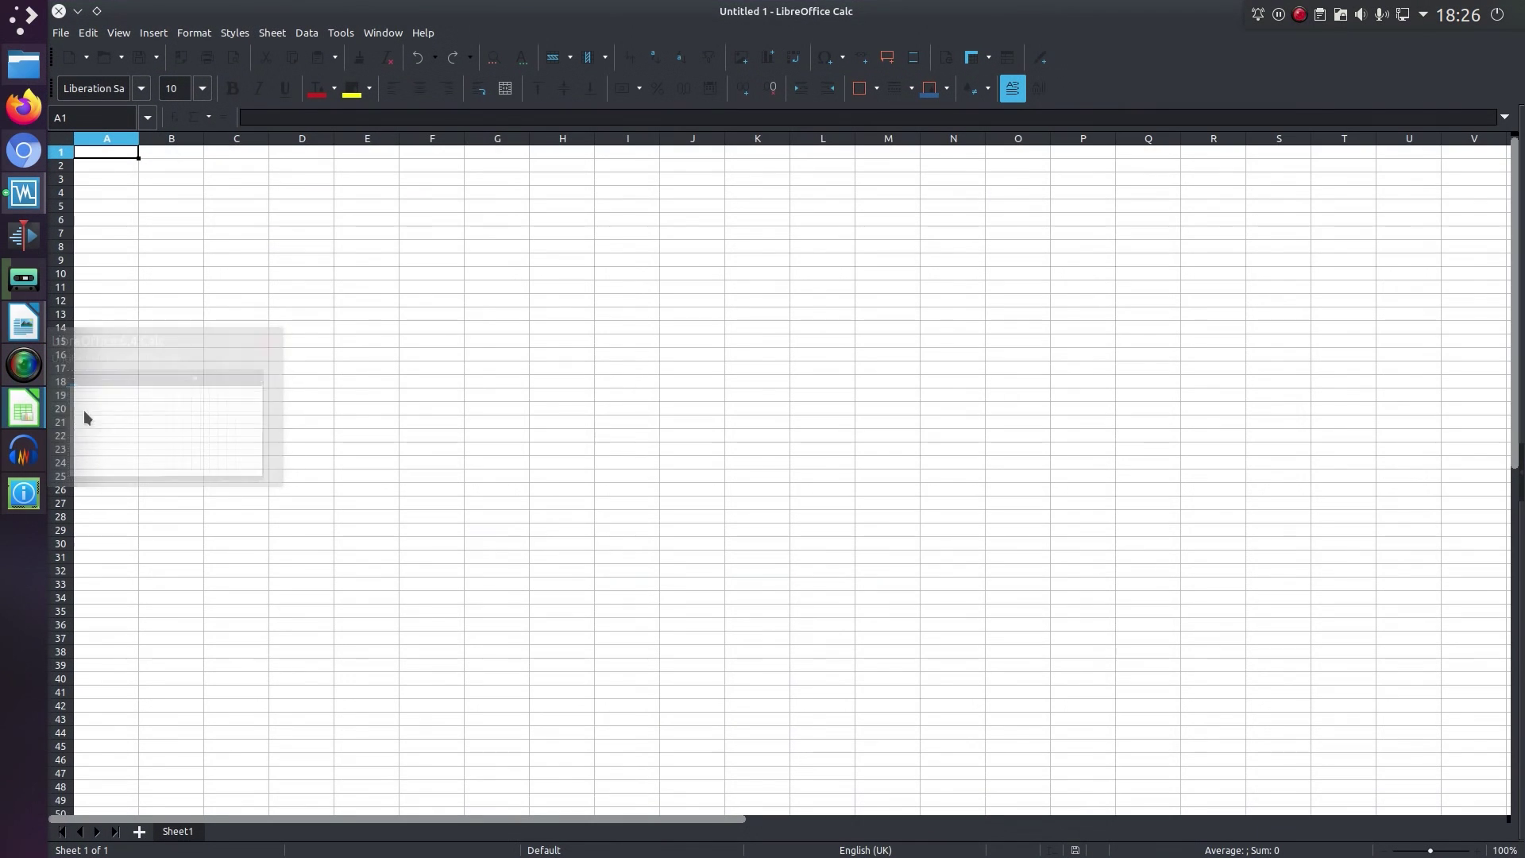
click(119, 33)
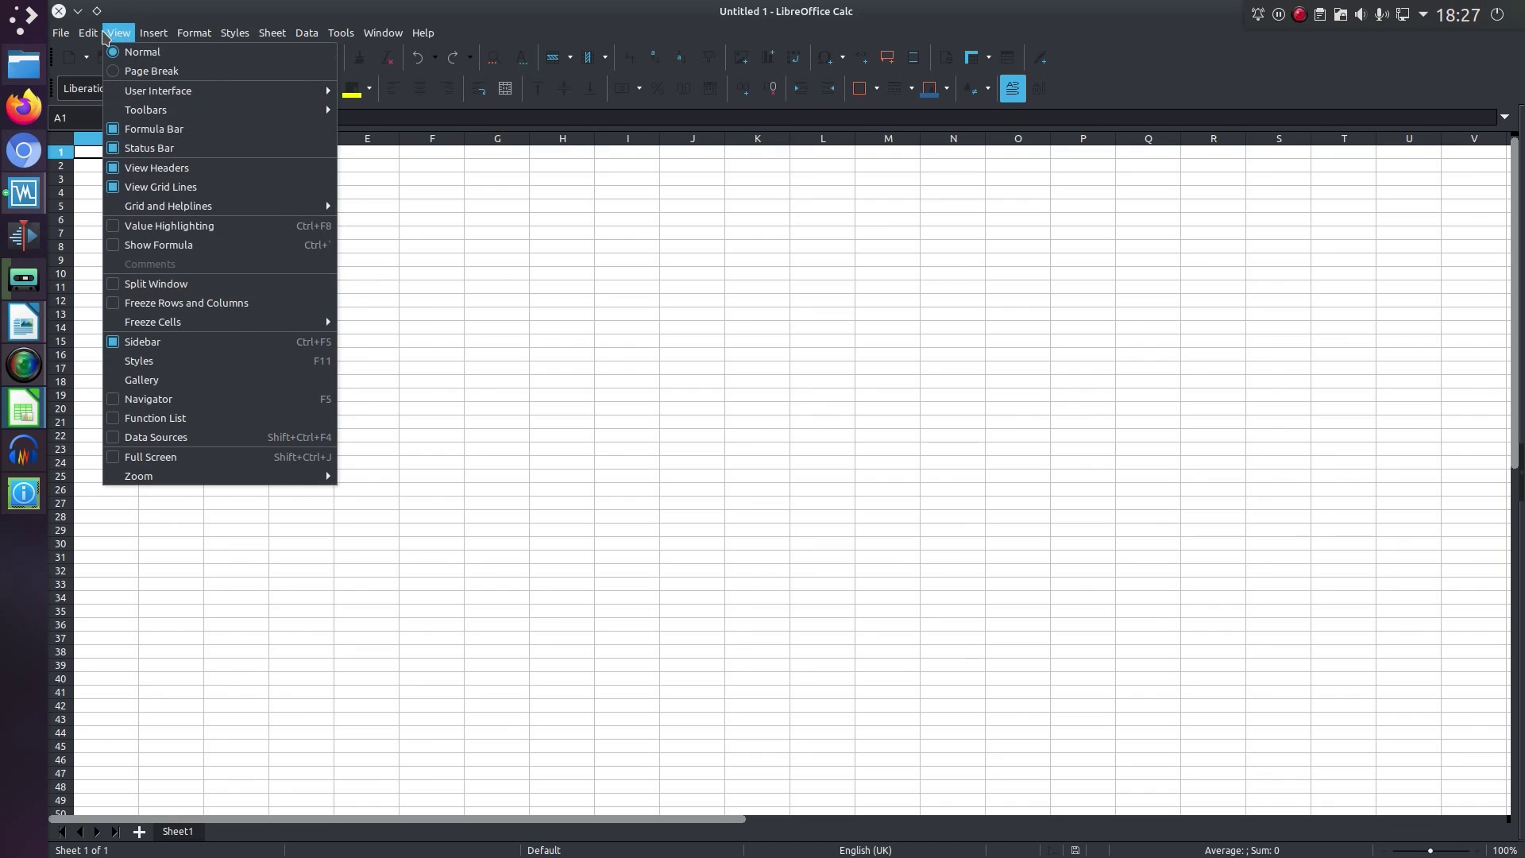
click(89, 33)
click(79, 11)
click(79, 11)
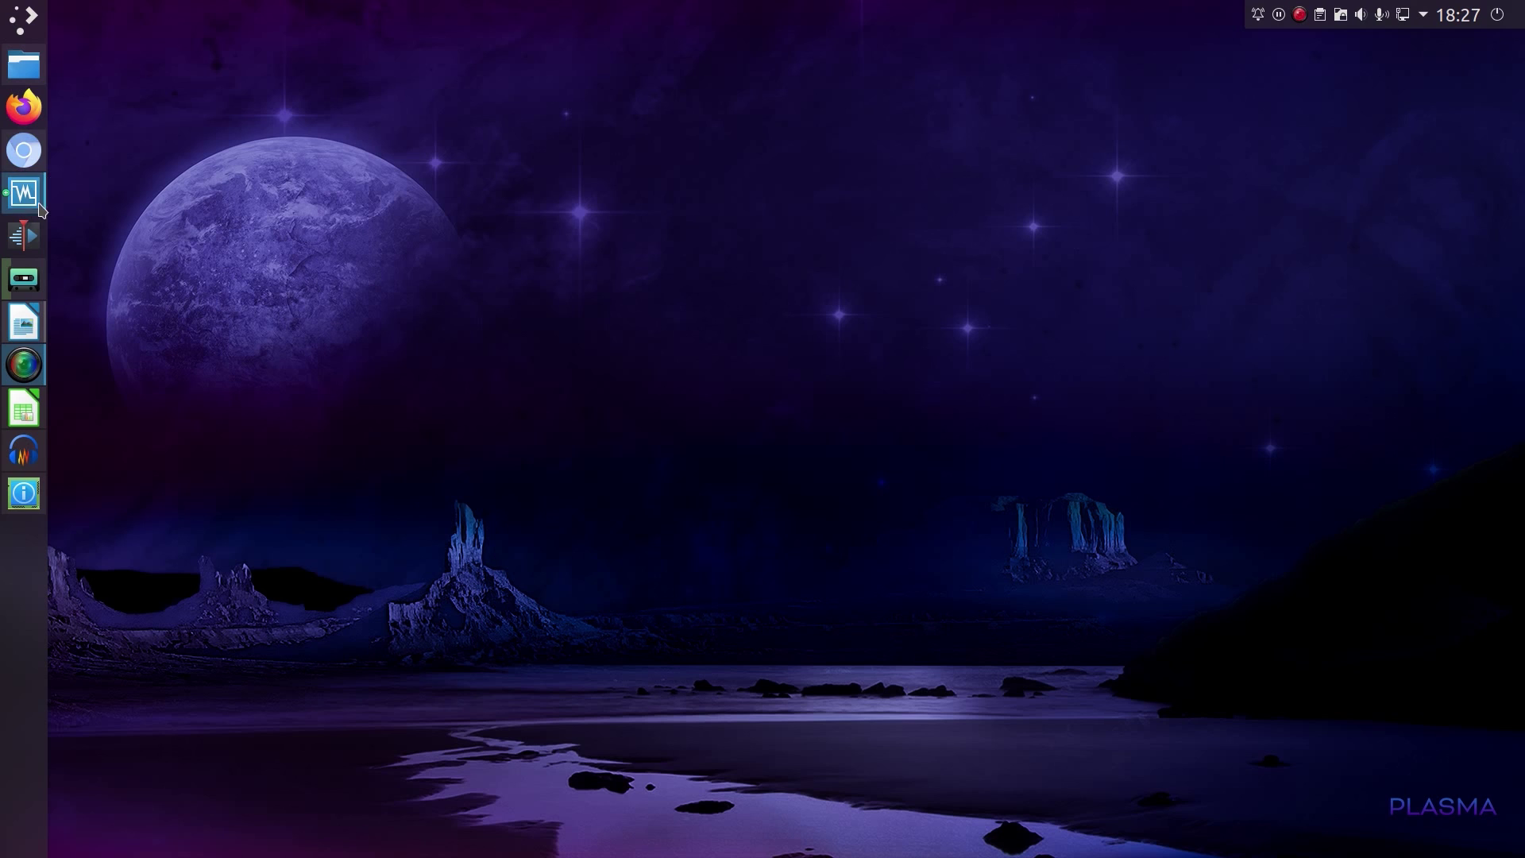
Step: Save the BitChute 'Normal vs Minimal Install of Ubuntu' page from Chromium as a complete web page in Downloads
click(24, 150)
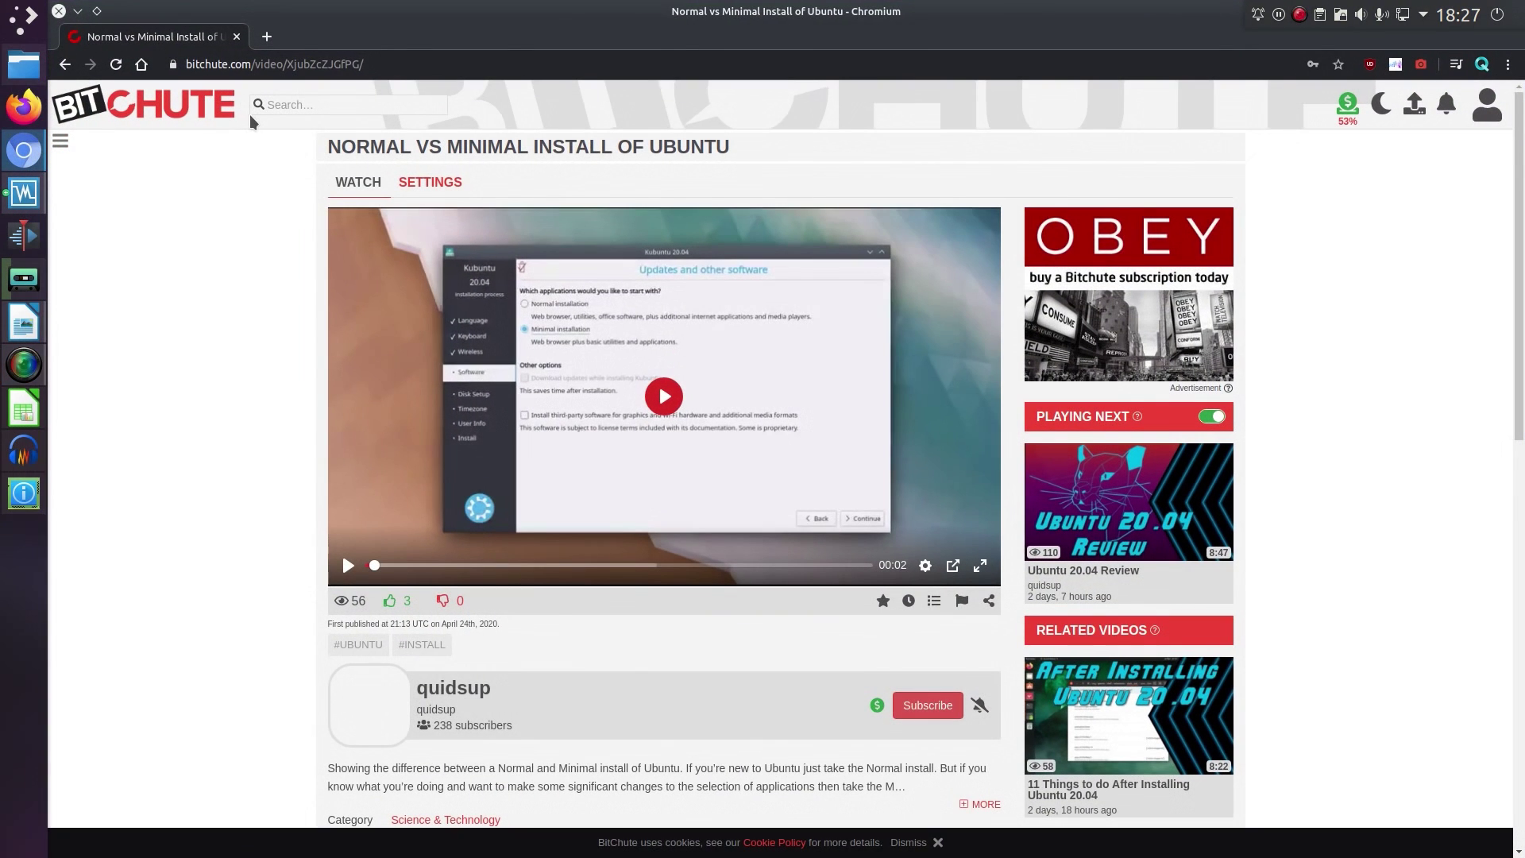
right_click(193, 198)
click(223, 273)
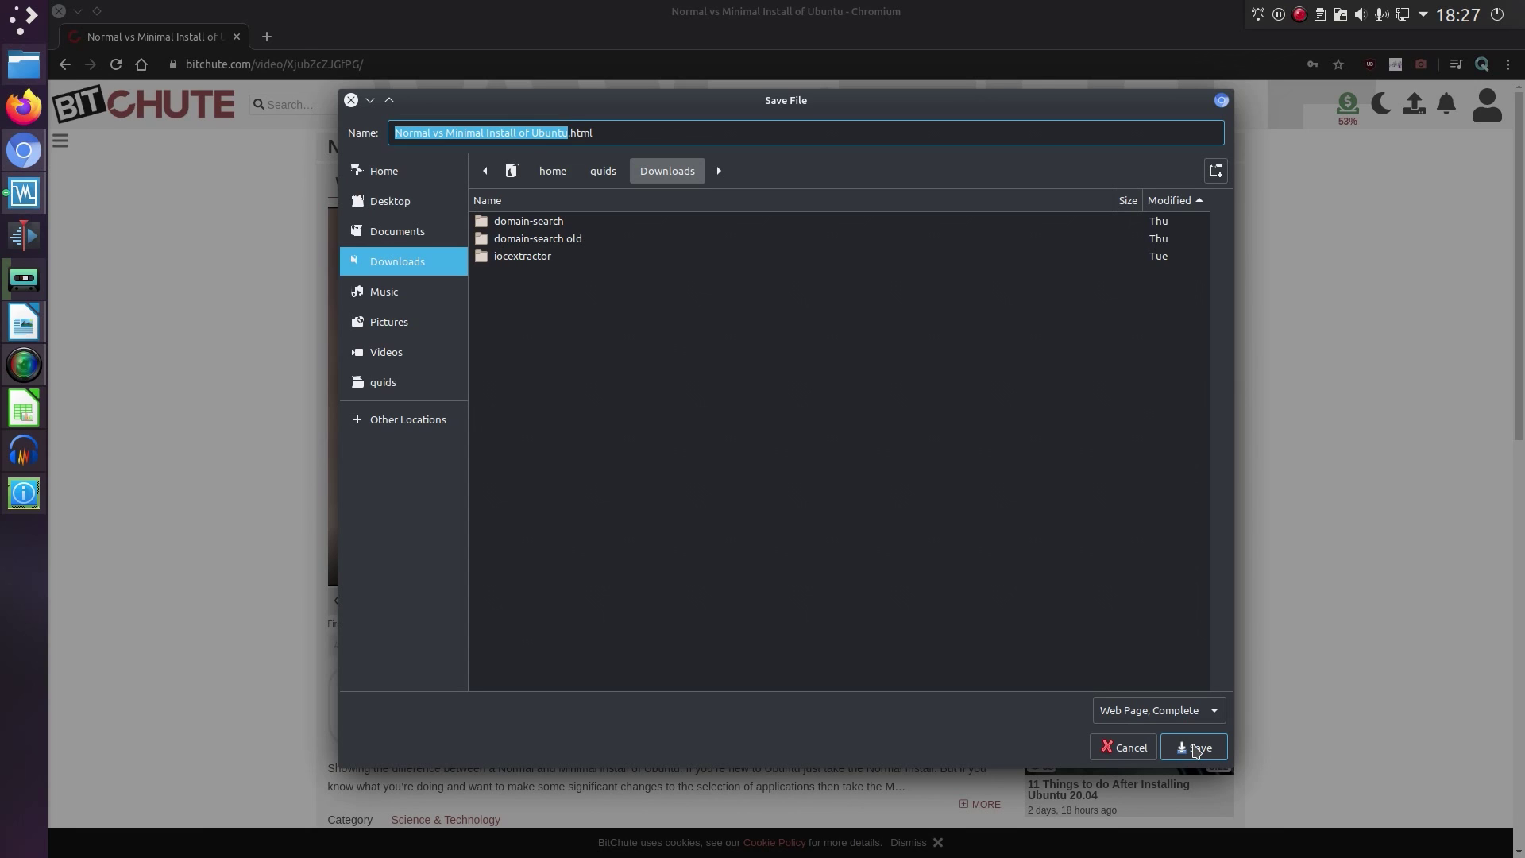
click(1195, 748)
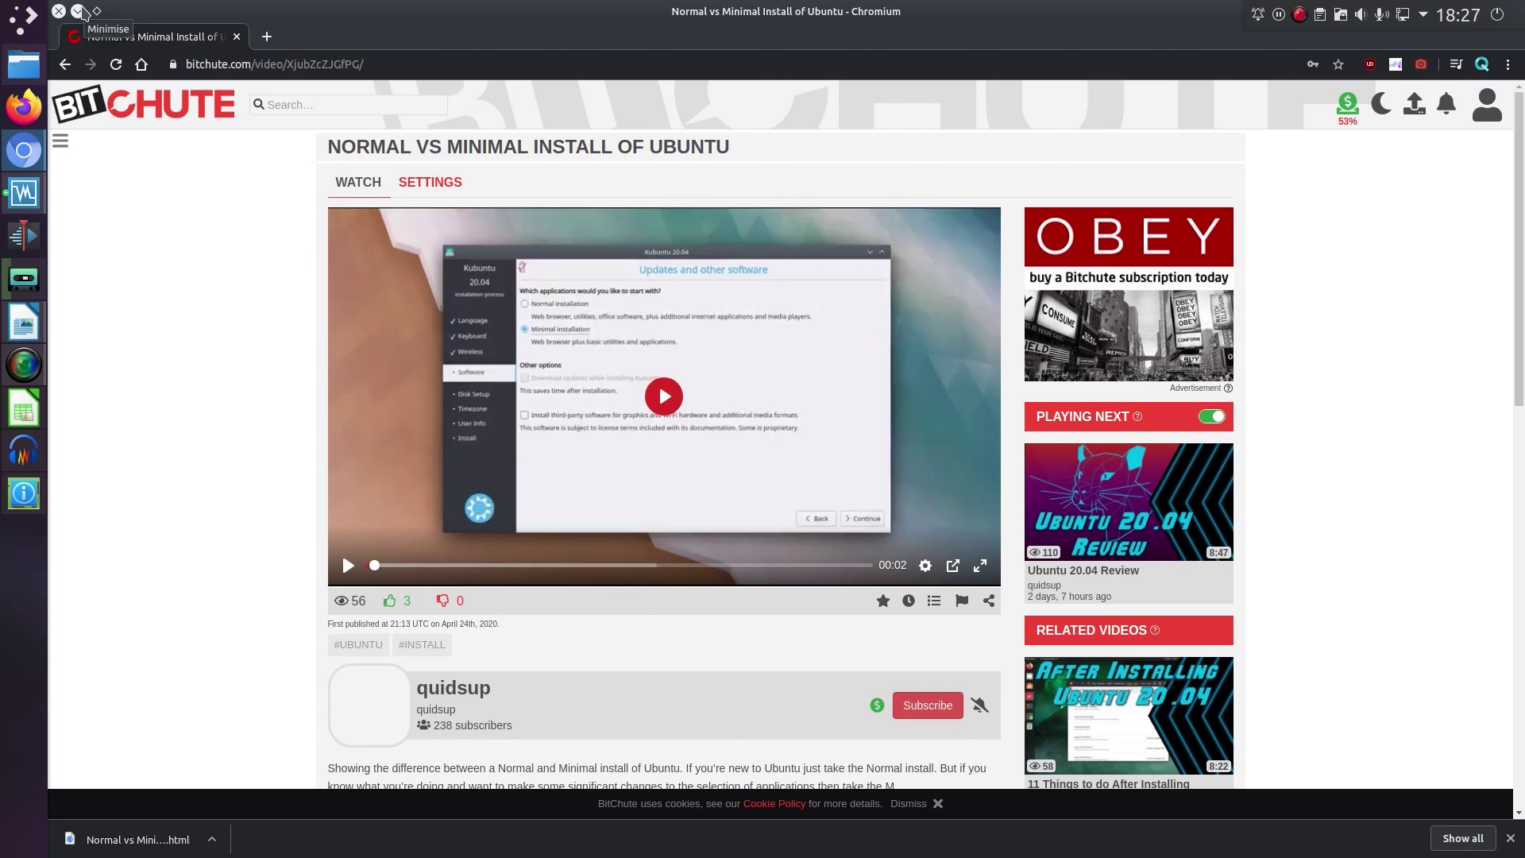
Step: Minimise Chromium and launch Discover from the application launcher
click(79, 11)
click(21, 30)
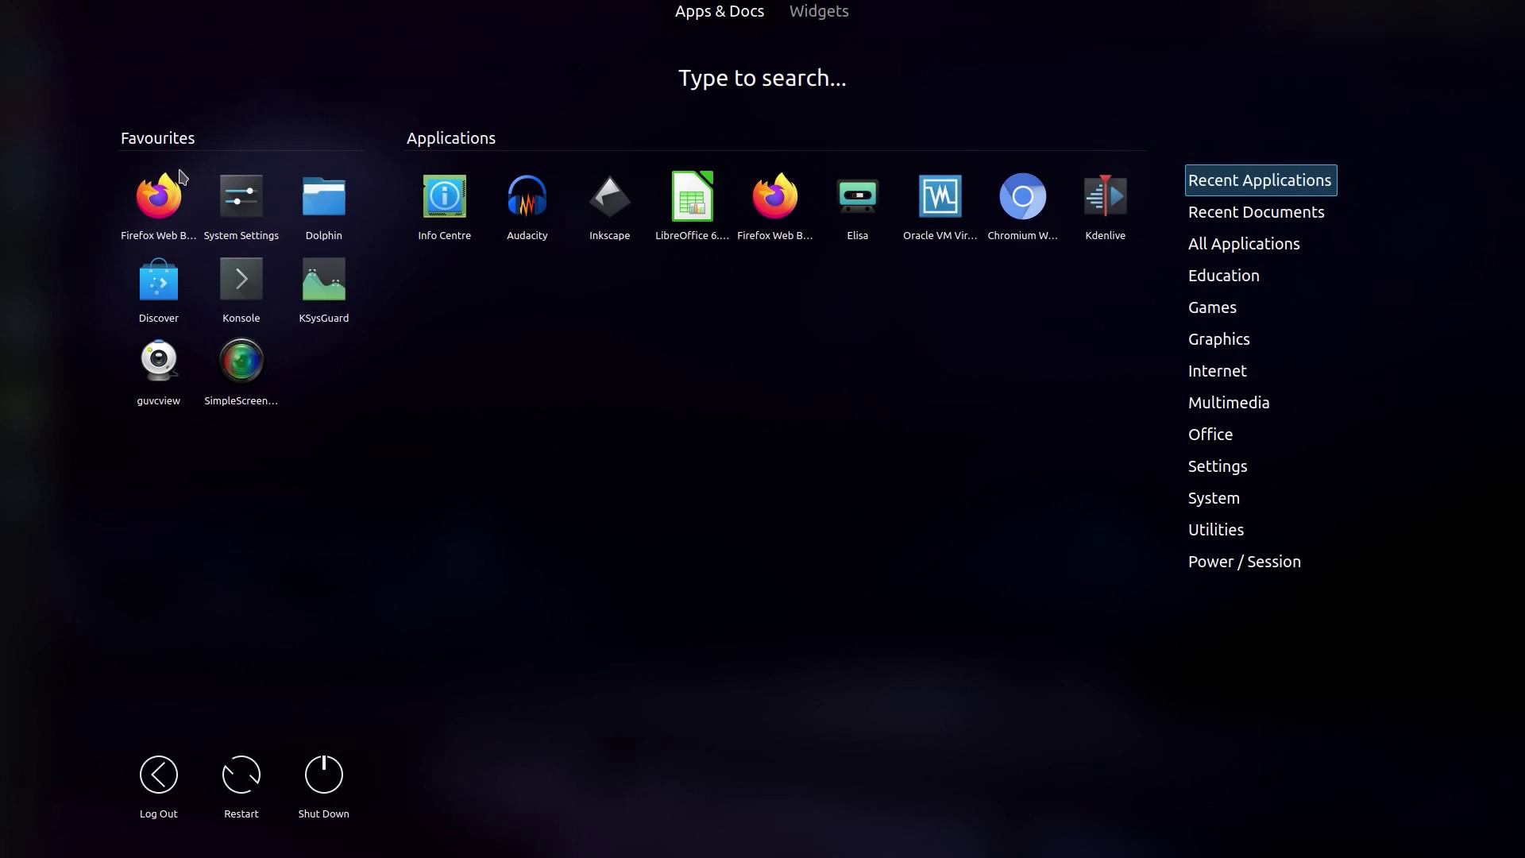
click(178, 281)
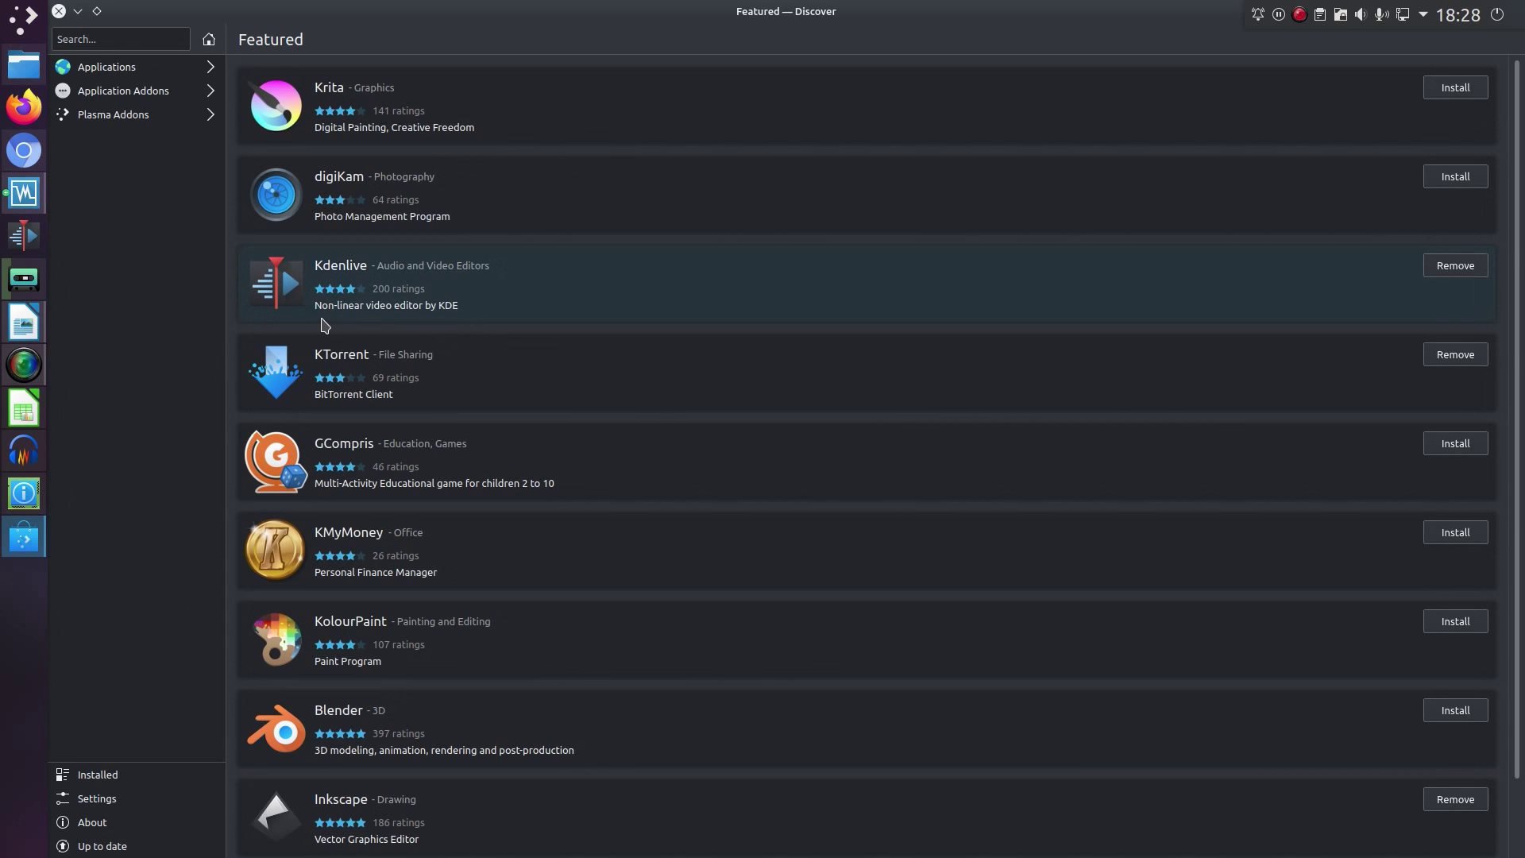
Step: Search Discover for Steam, view its installer page, then change the search to latte
click(127, 40)
text(steam)
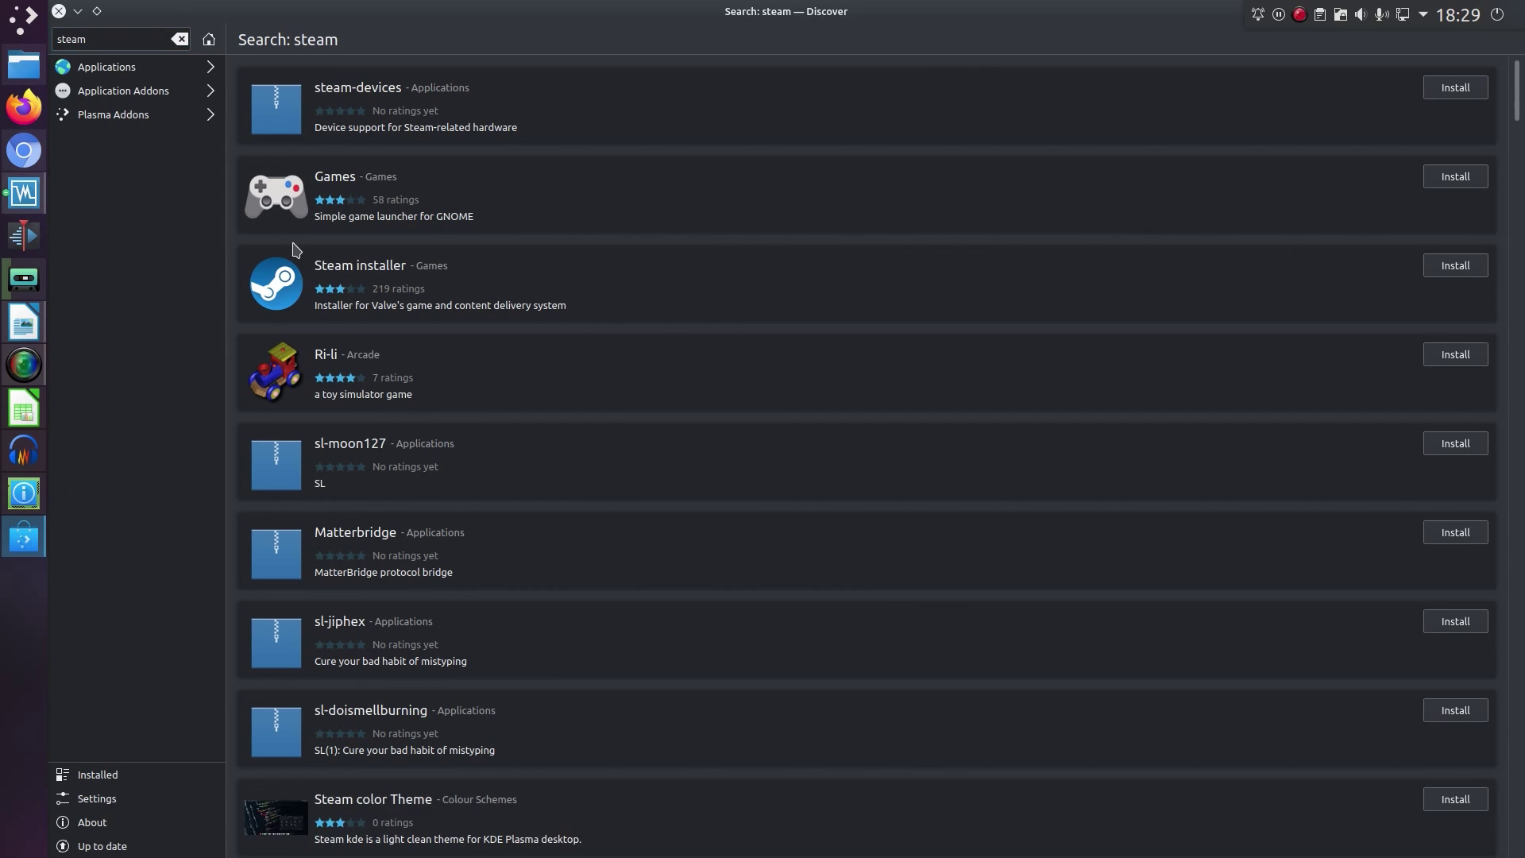
click(298, 263)
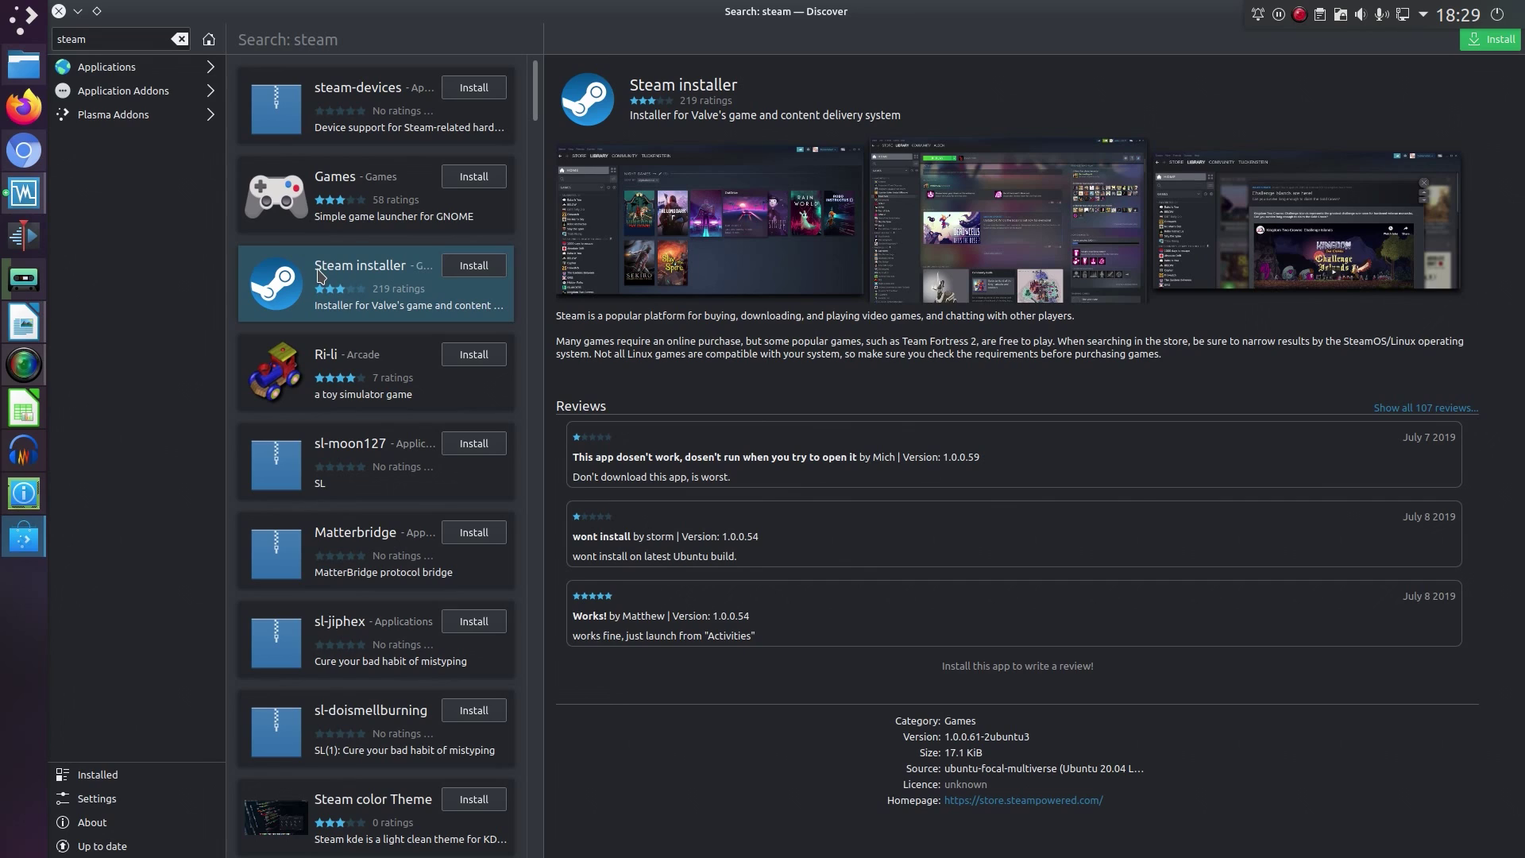
key(ctrl+a)
text(latte)
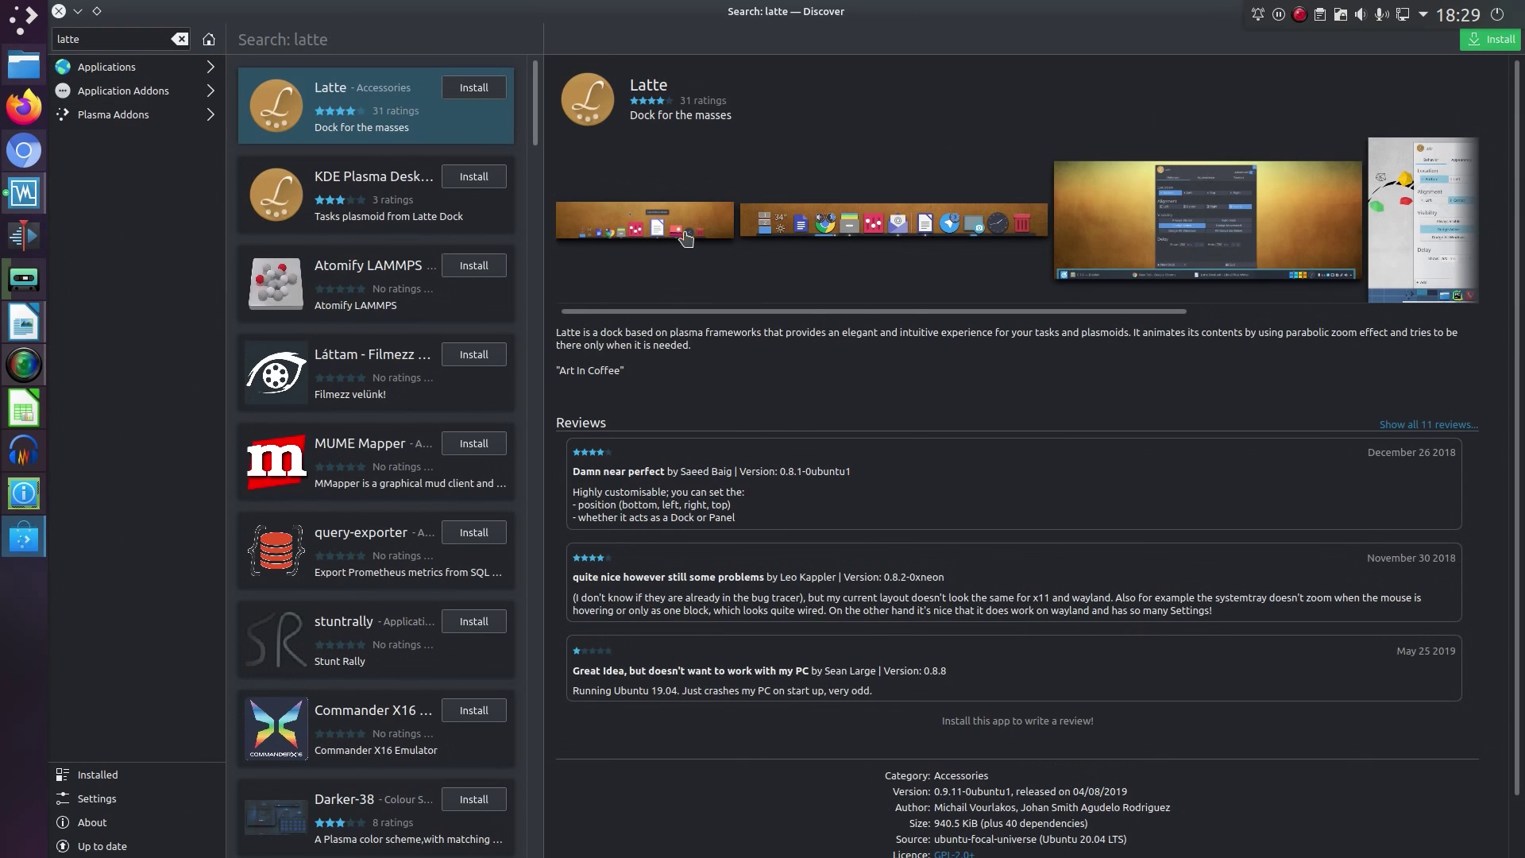
right_click(25, 18)
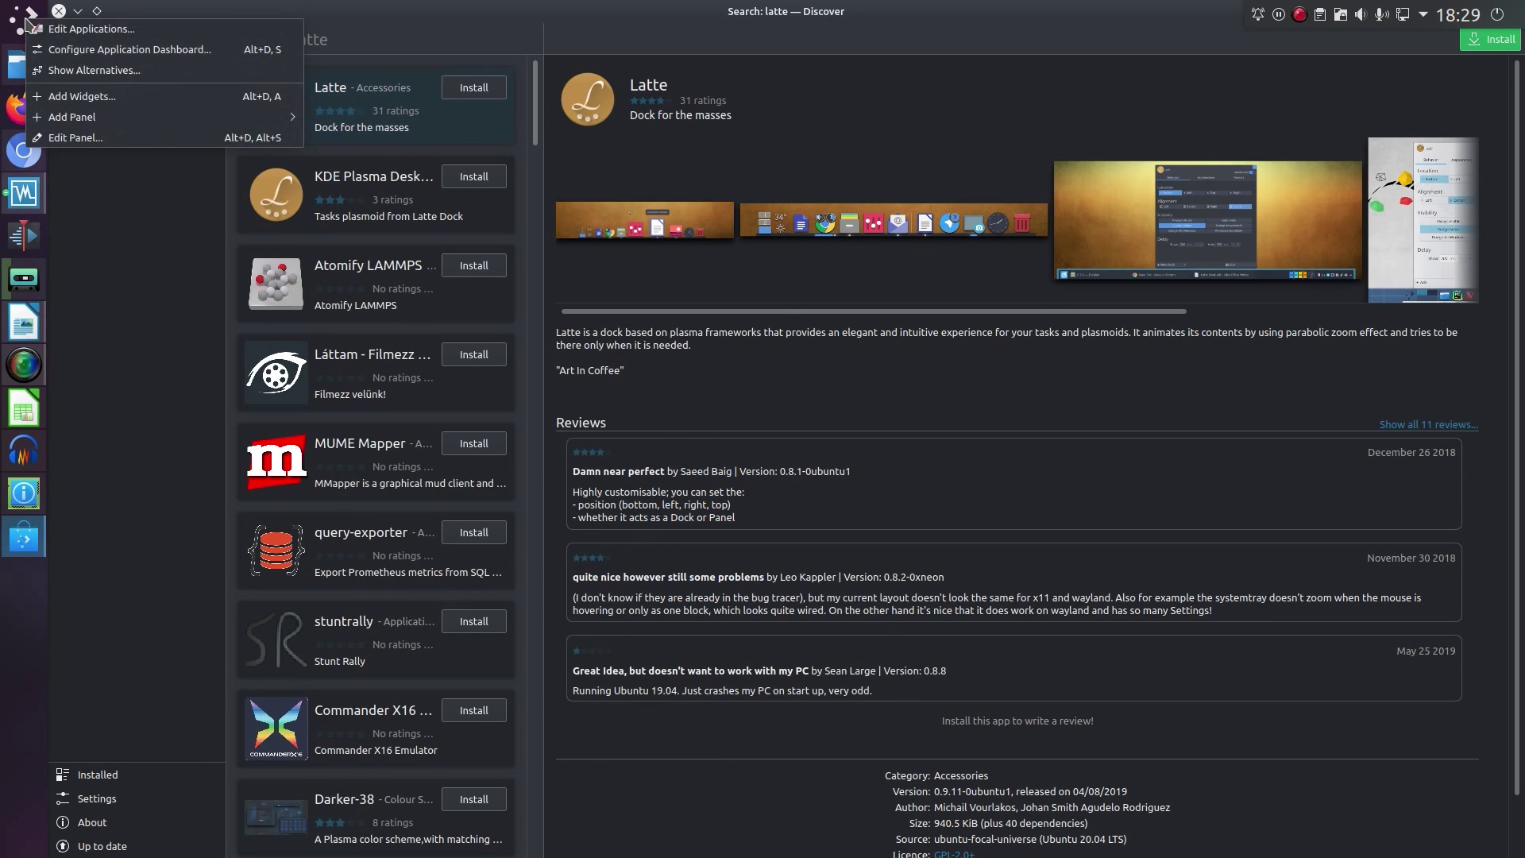
click(46, 70)
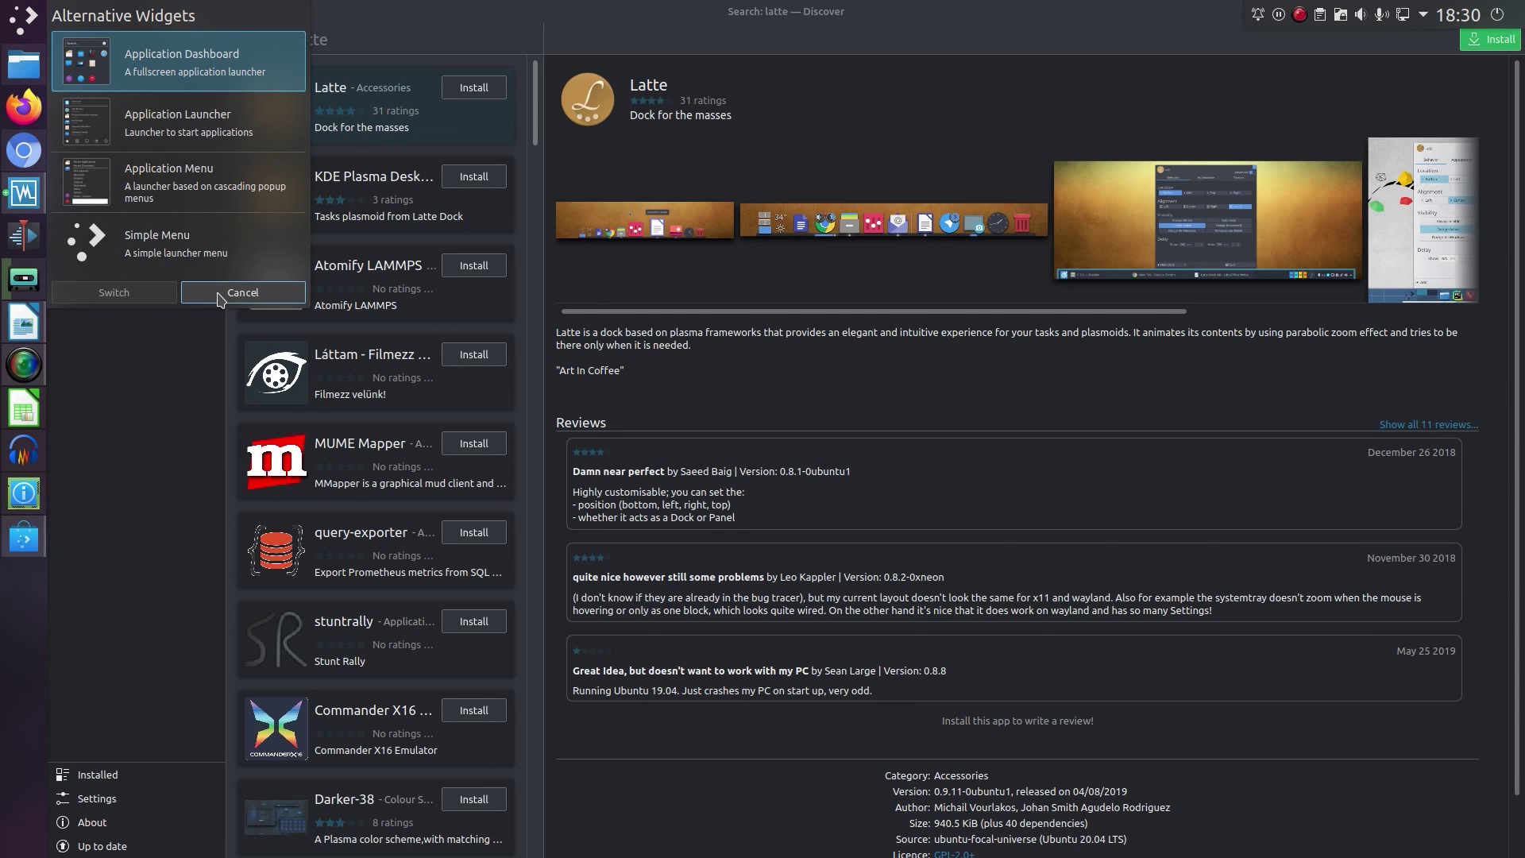
click(220, 294)
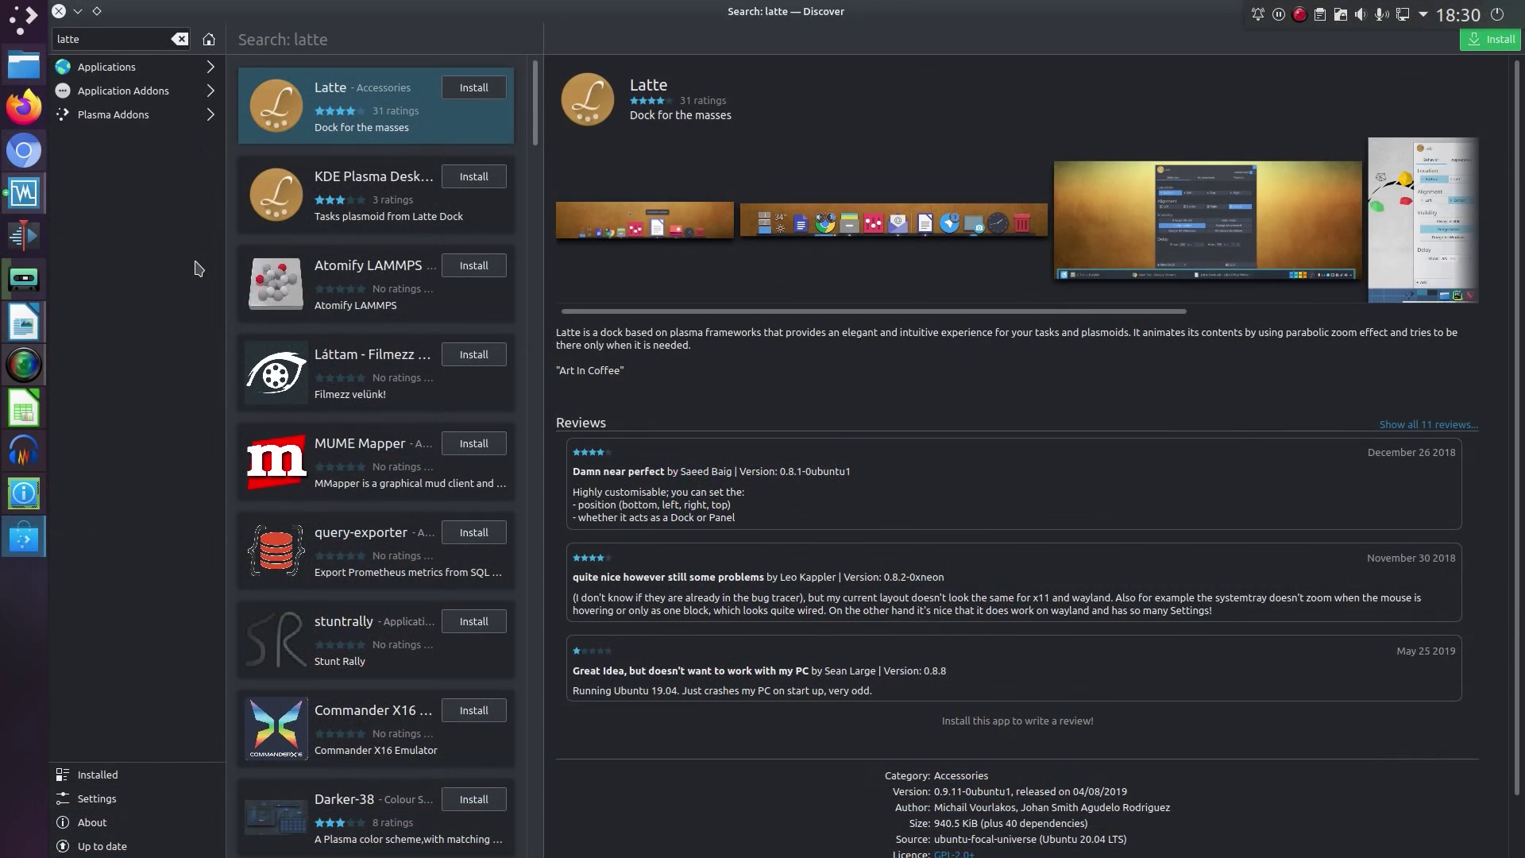
Step: Bring Elisa forward, expand the Big Scary Animal now-playing view, then minimise the player
mouse_move(24, 278)
click(182, 312)
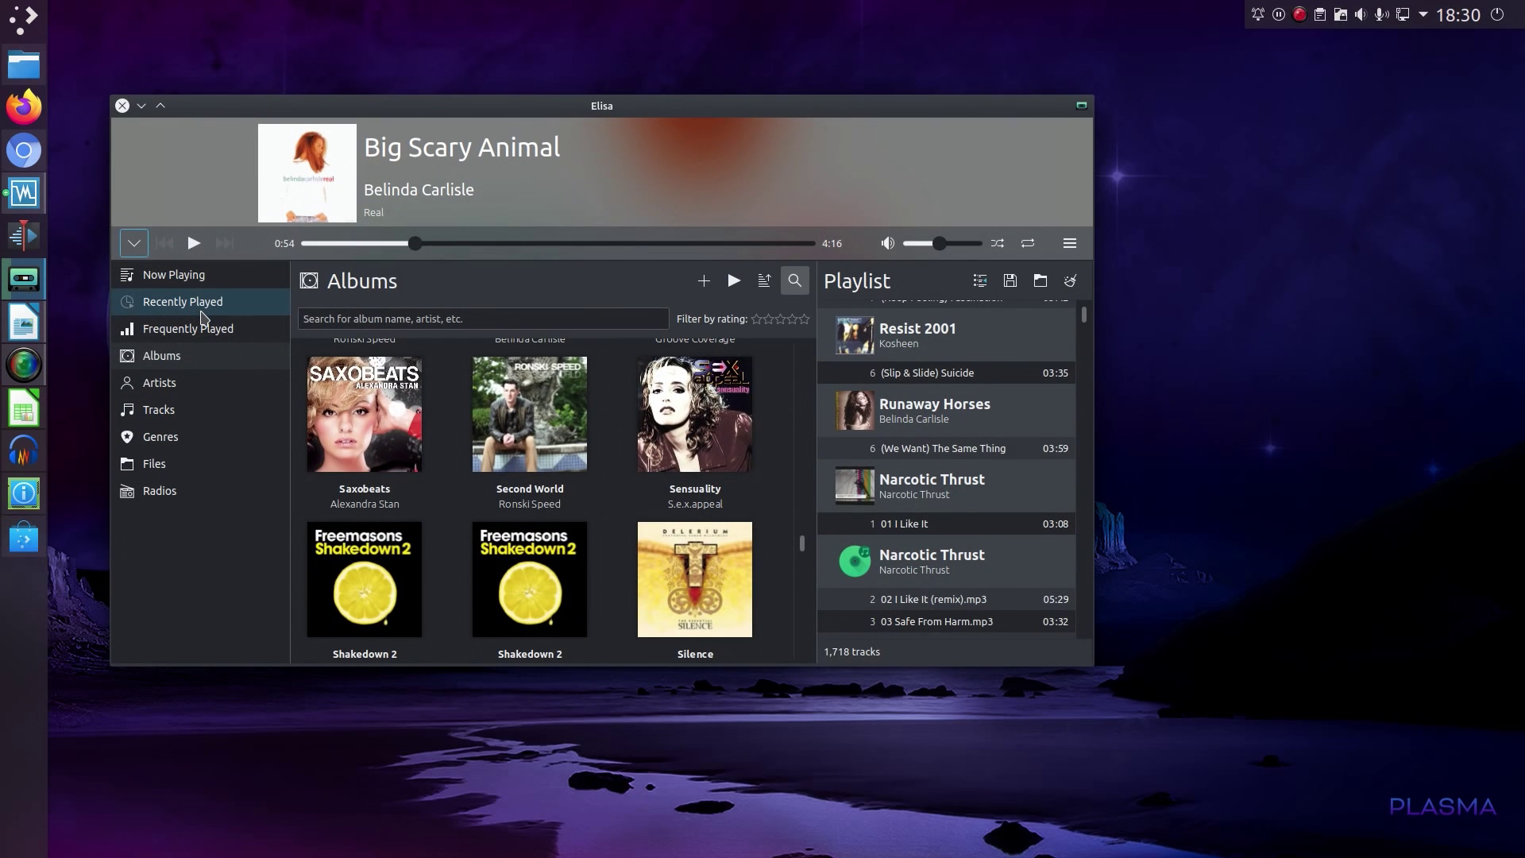
mouse_move(401, 367)
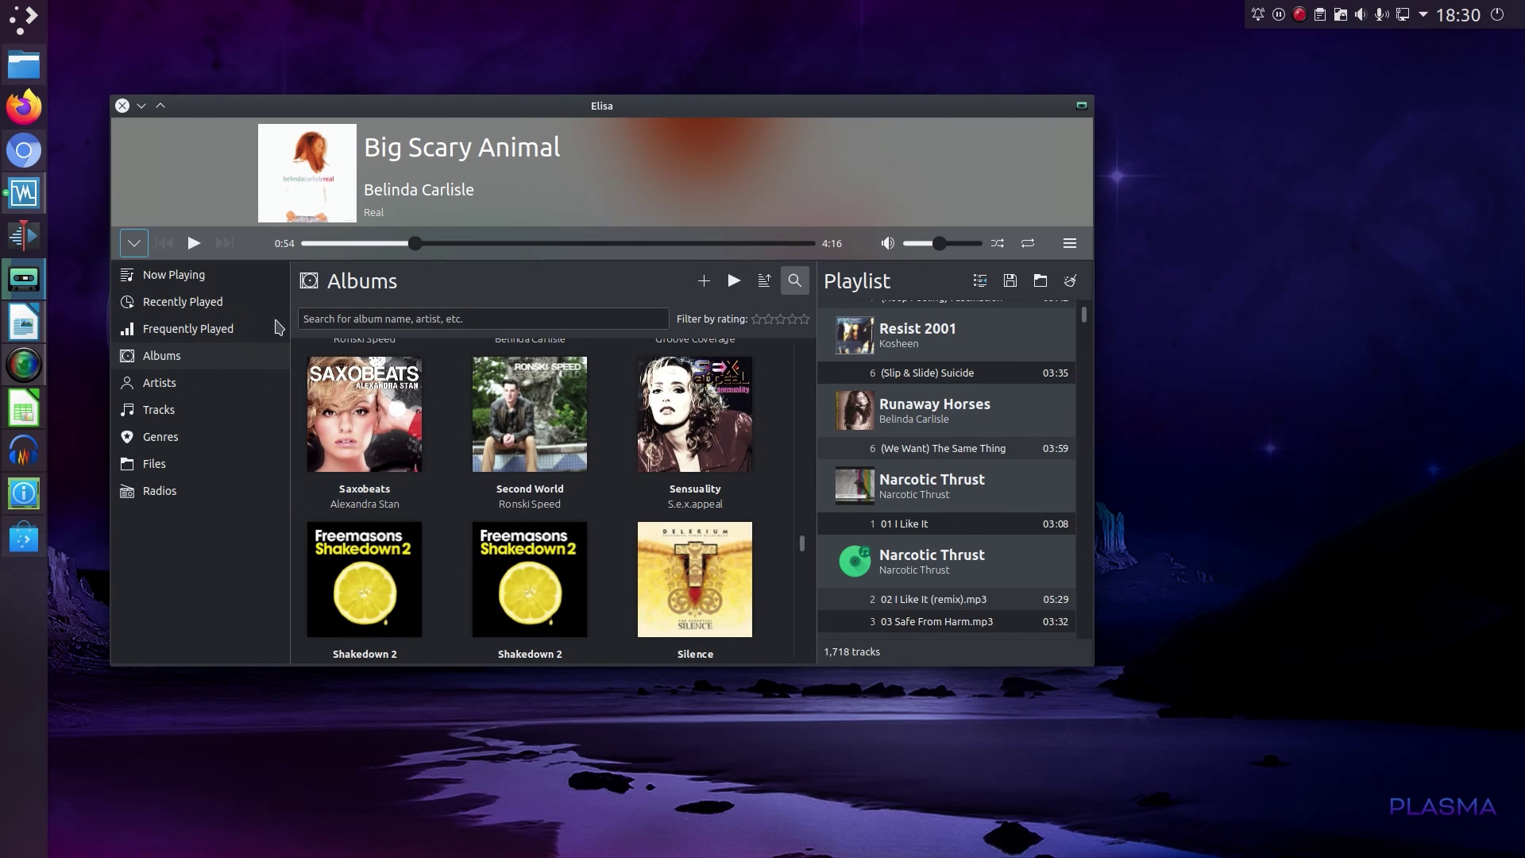
click(133, 243)
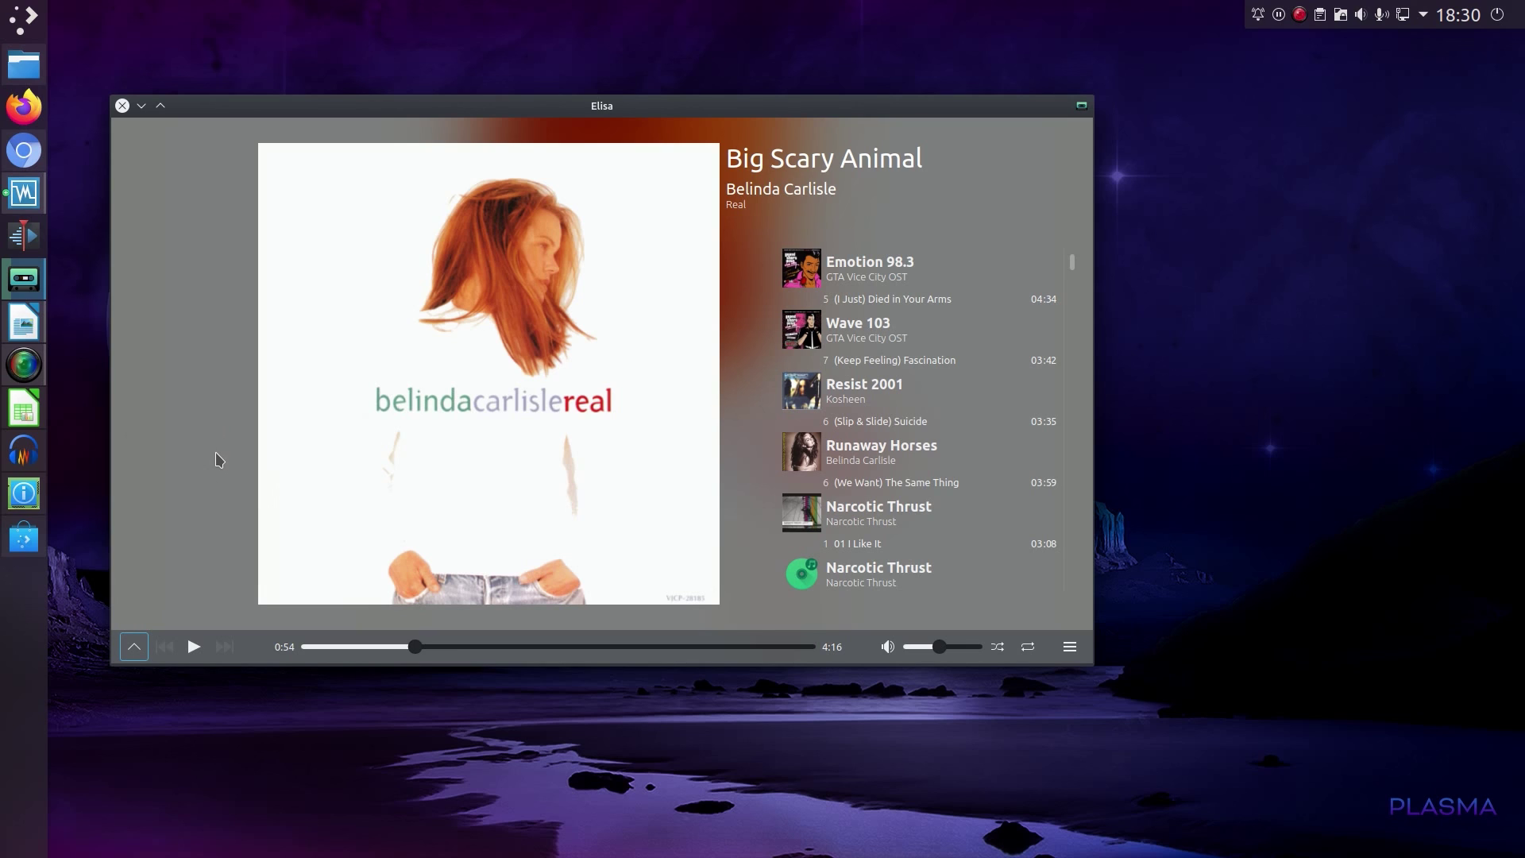
click(141, 106)
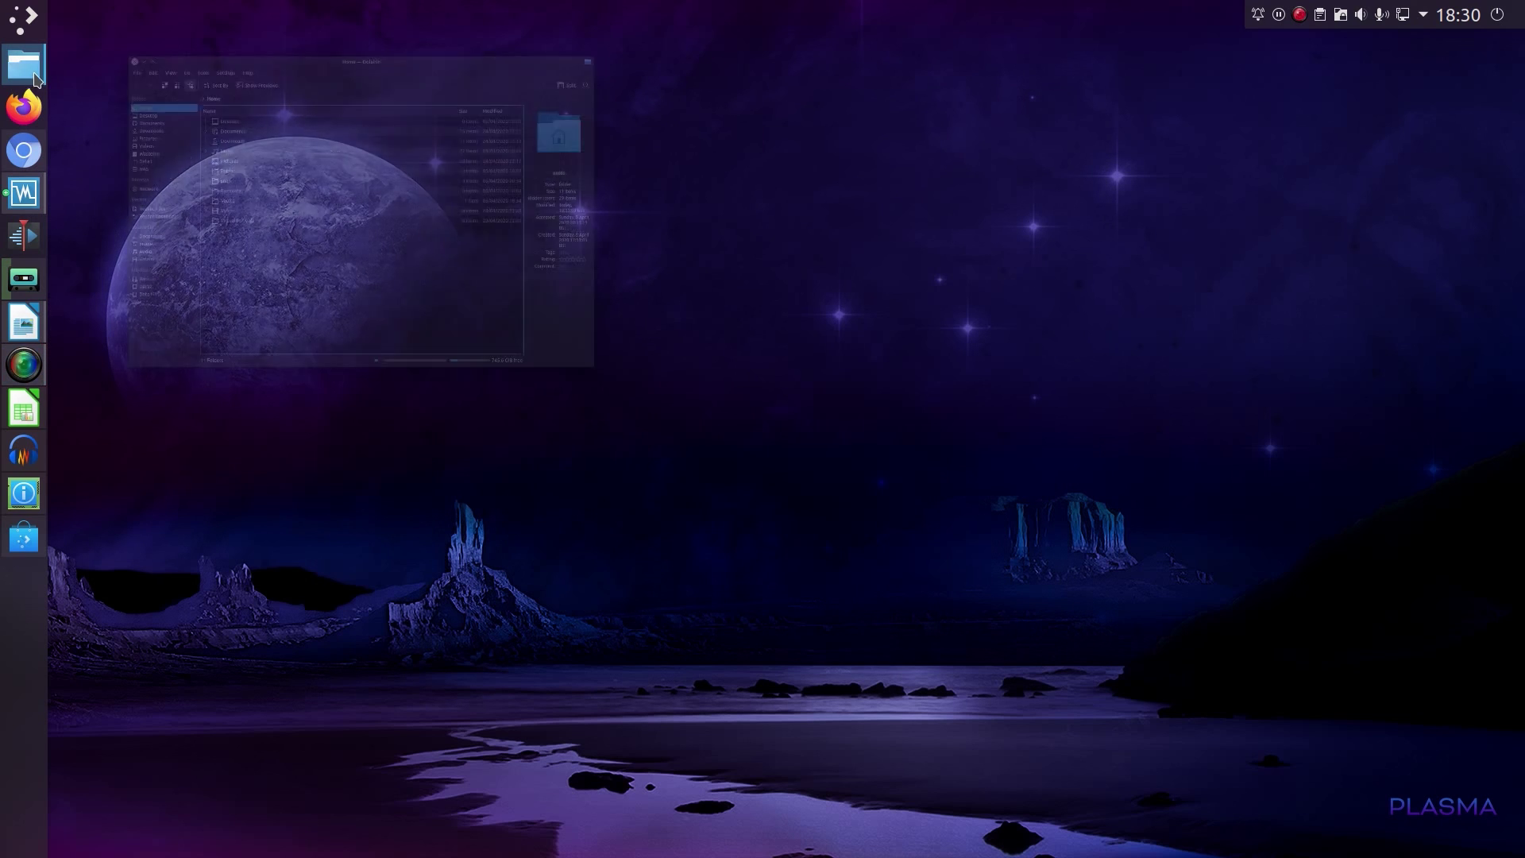
Step: Open Dolphin on Home, then launch Inkscape, browse its menus and close it
click(24, 65)
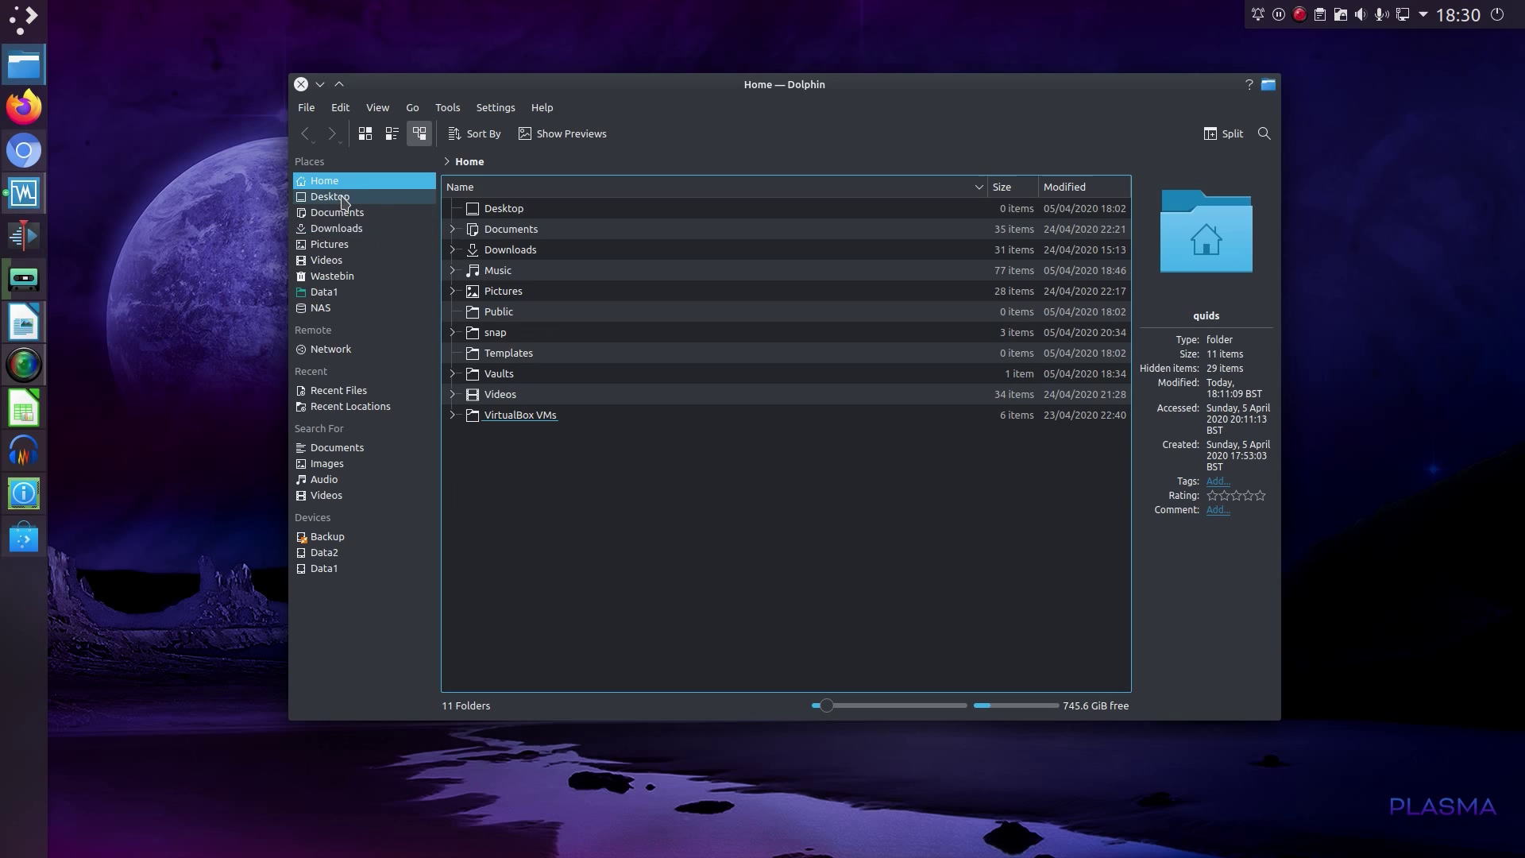
click(320, 84)
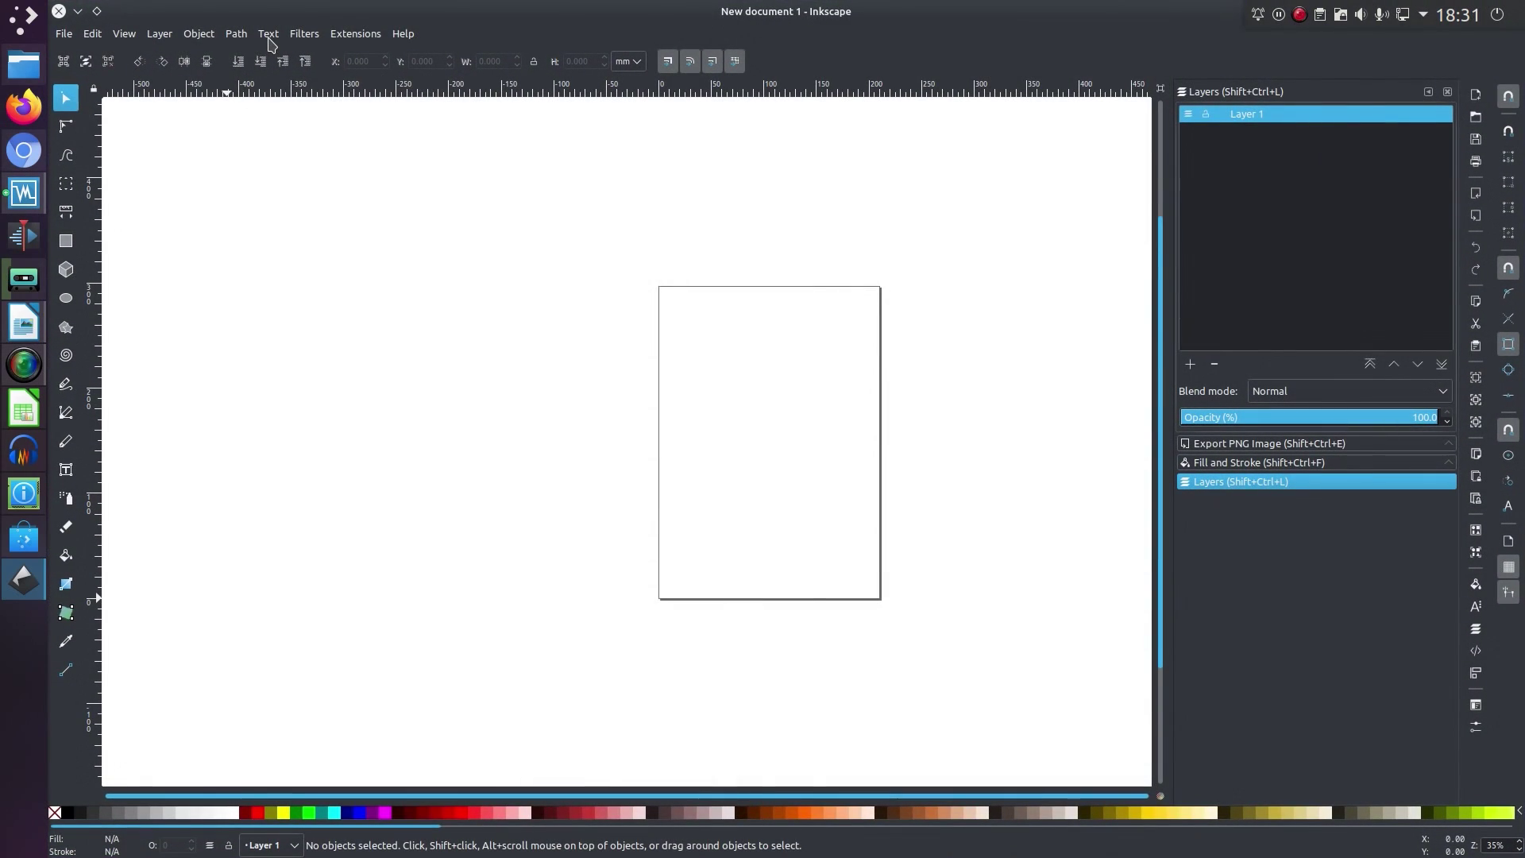
click(268, 36)
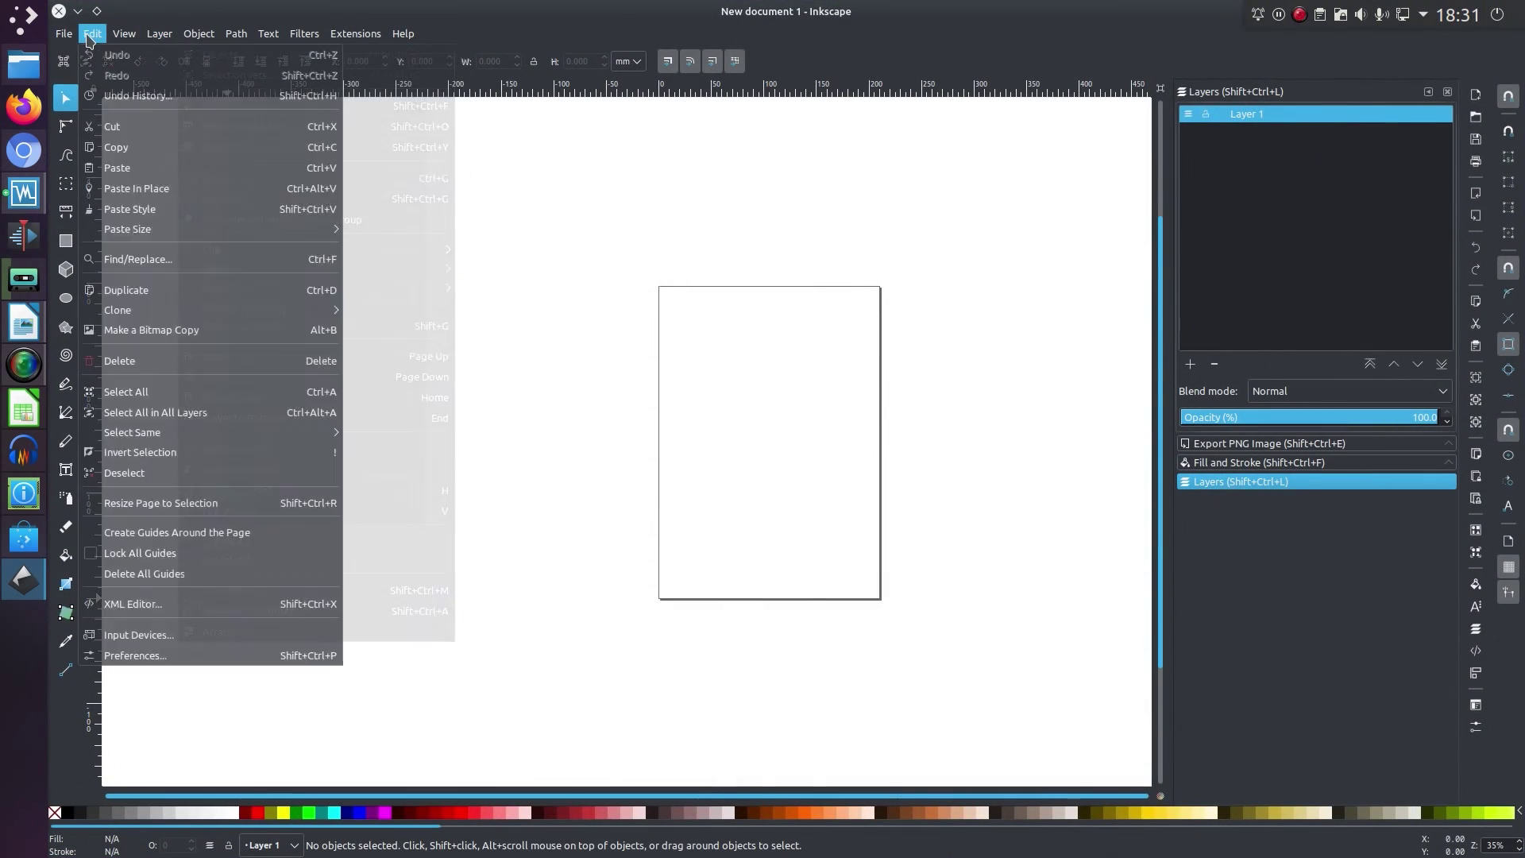
click(61, 9)
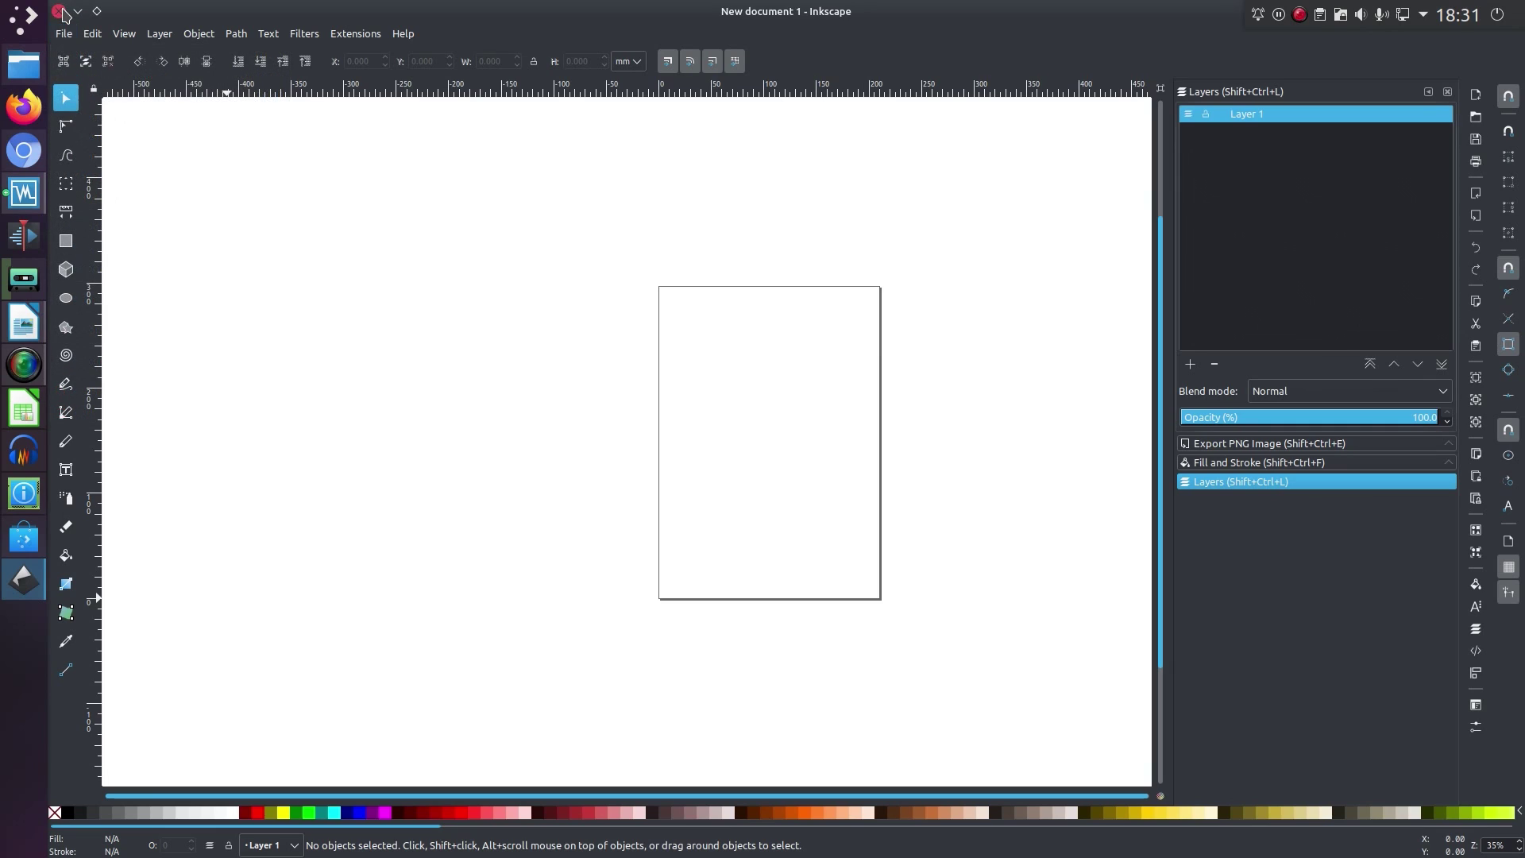
double_click(61, 10)
Step: Browse Calc's cell styles and minimise it, then launch Firefox and close it
click(24, 408)
click(234, 33)
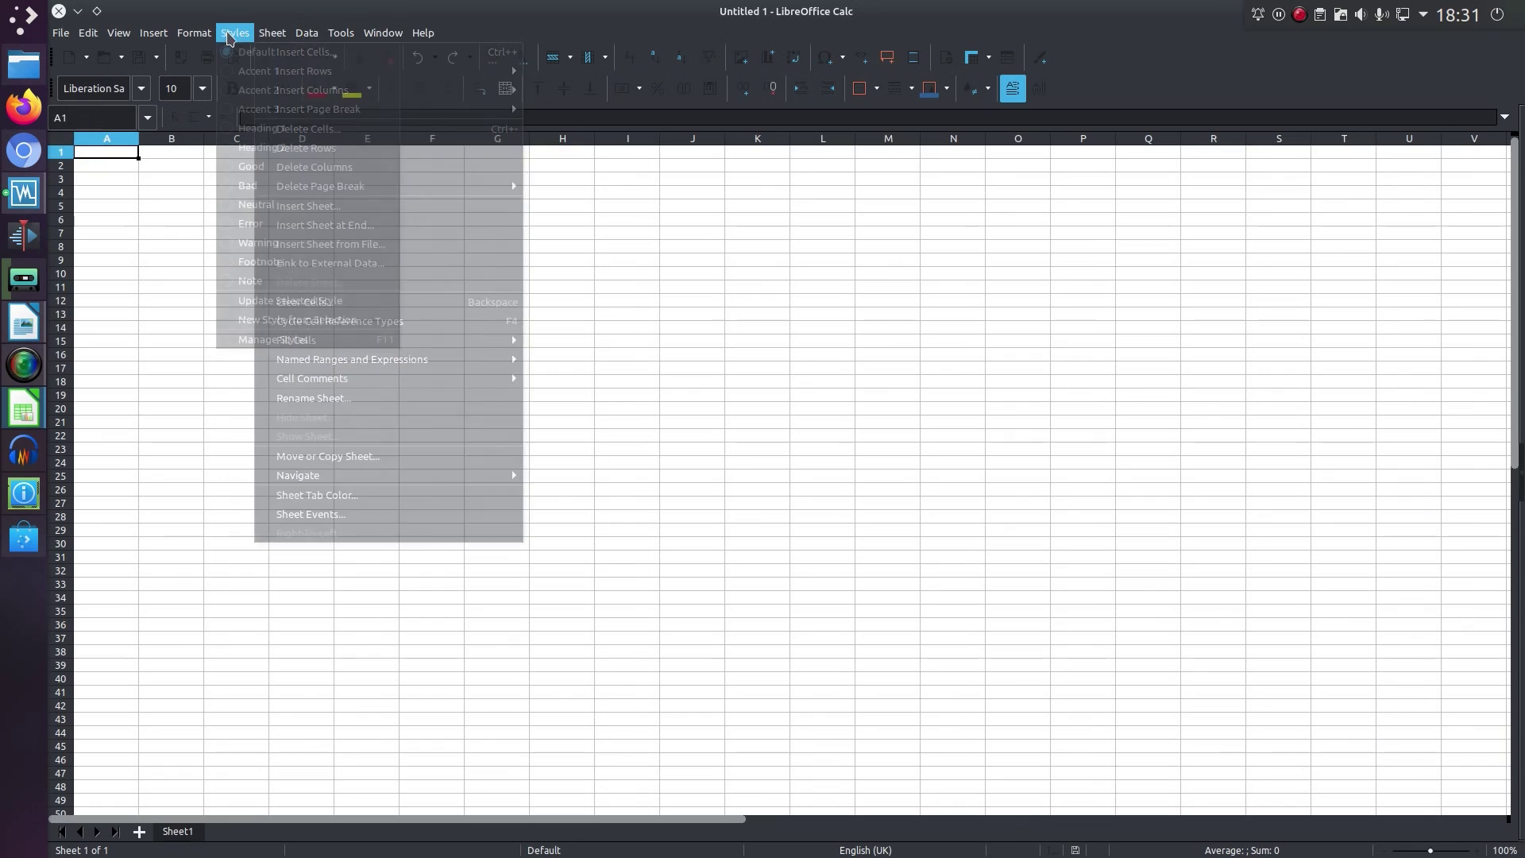
mouse_move(119, 33)
click(79, 11)
click(79, 11)
click(42, 104)
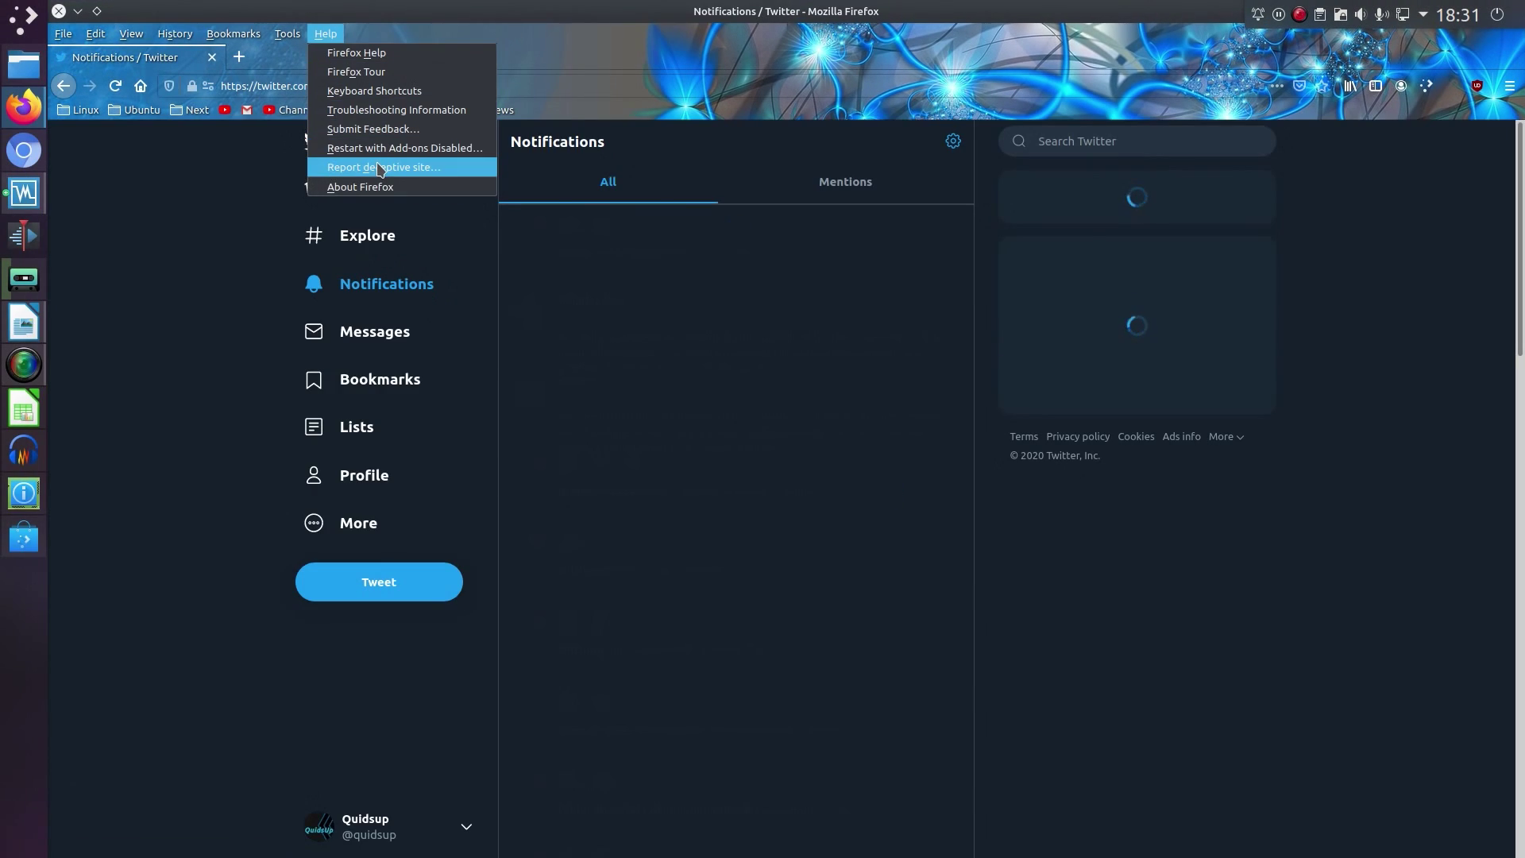
click(568, 8)
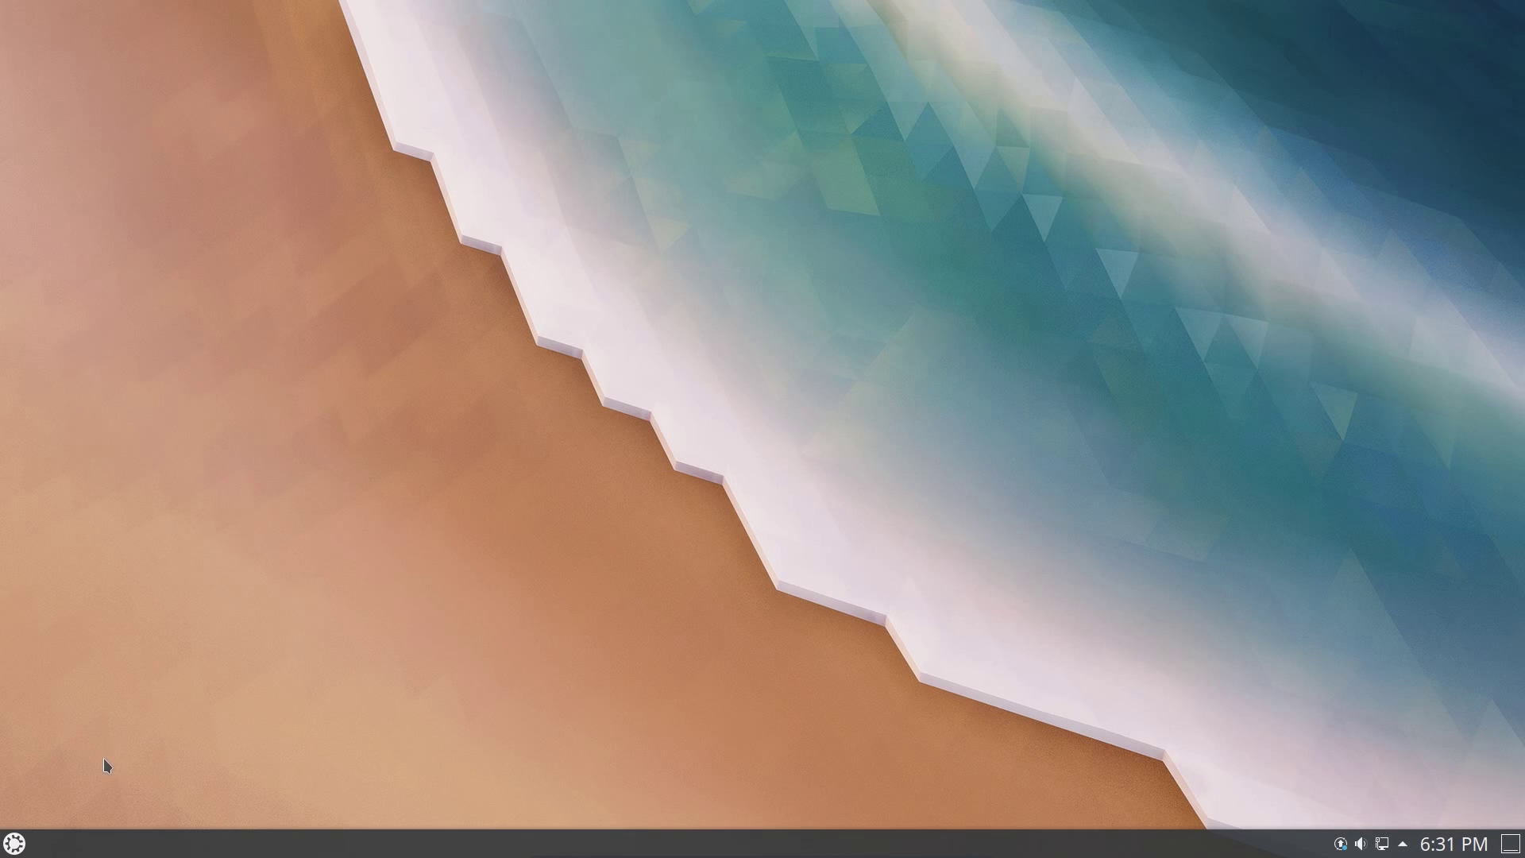
click(12, 845)
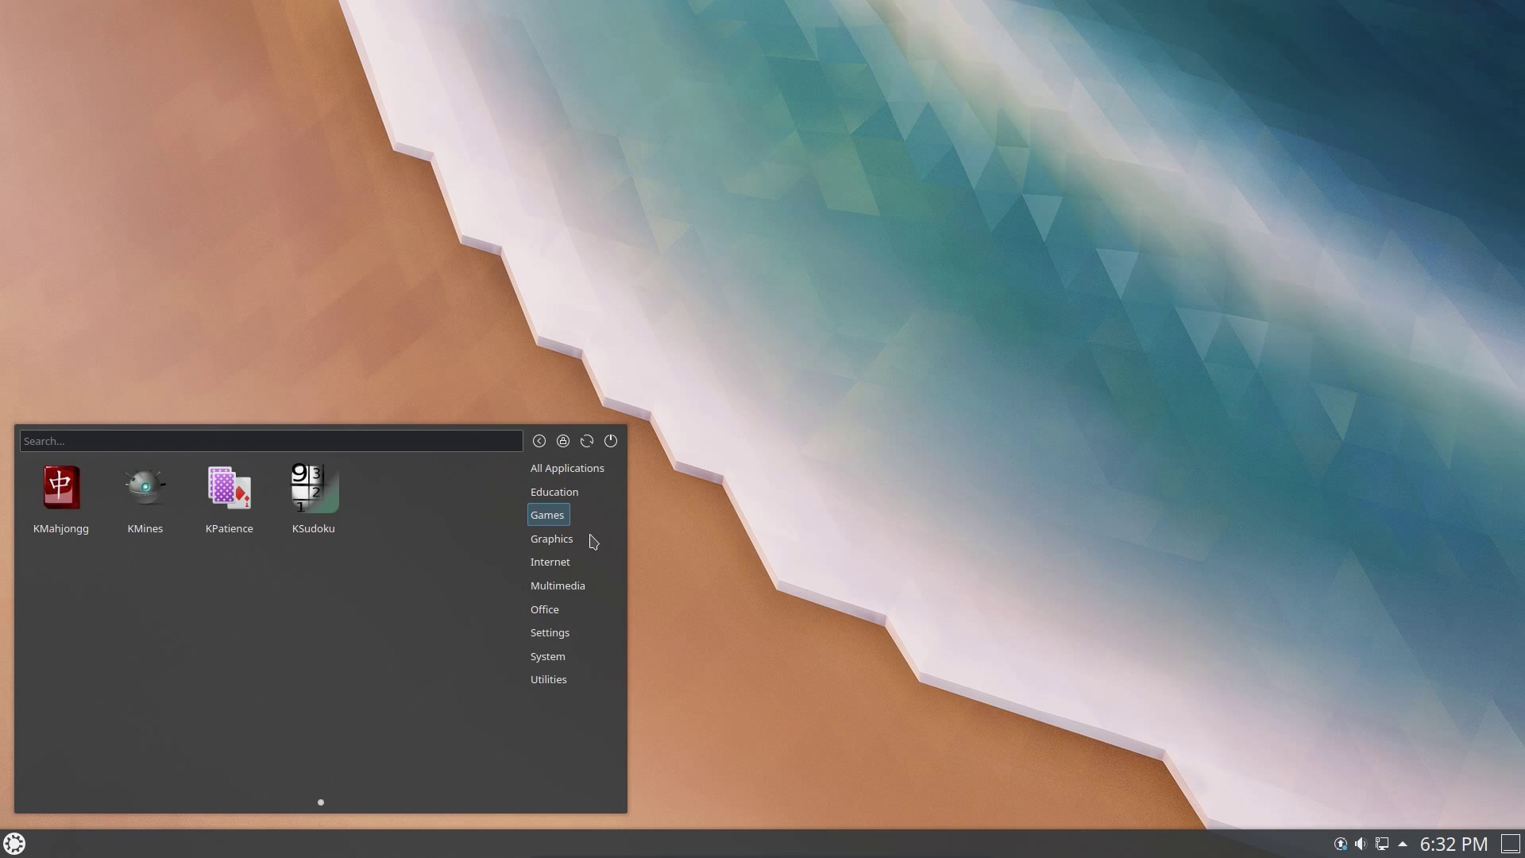
mouse_move(593, 541)
mouse_move(561, 522)
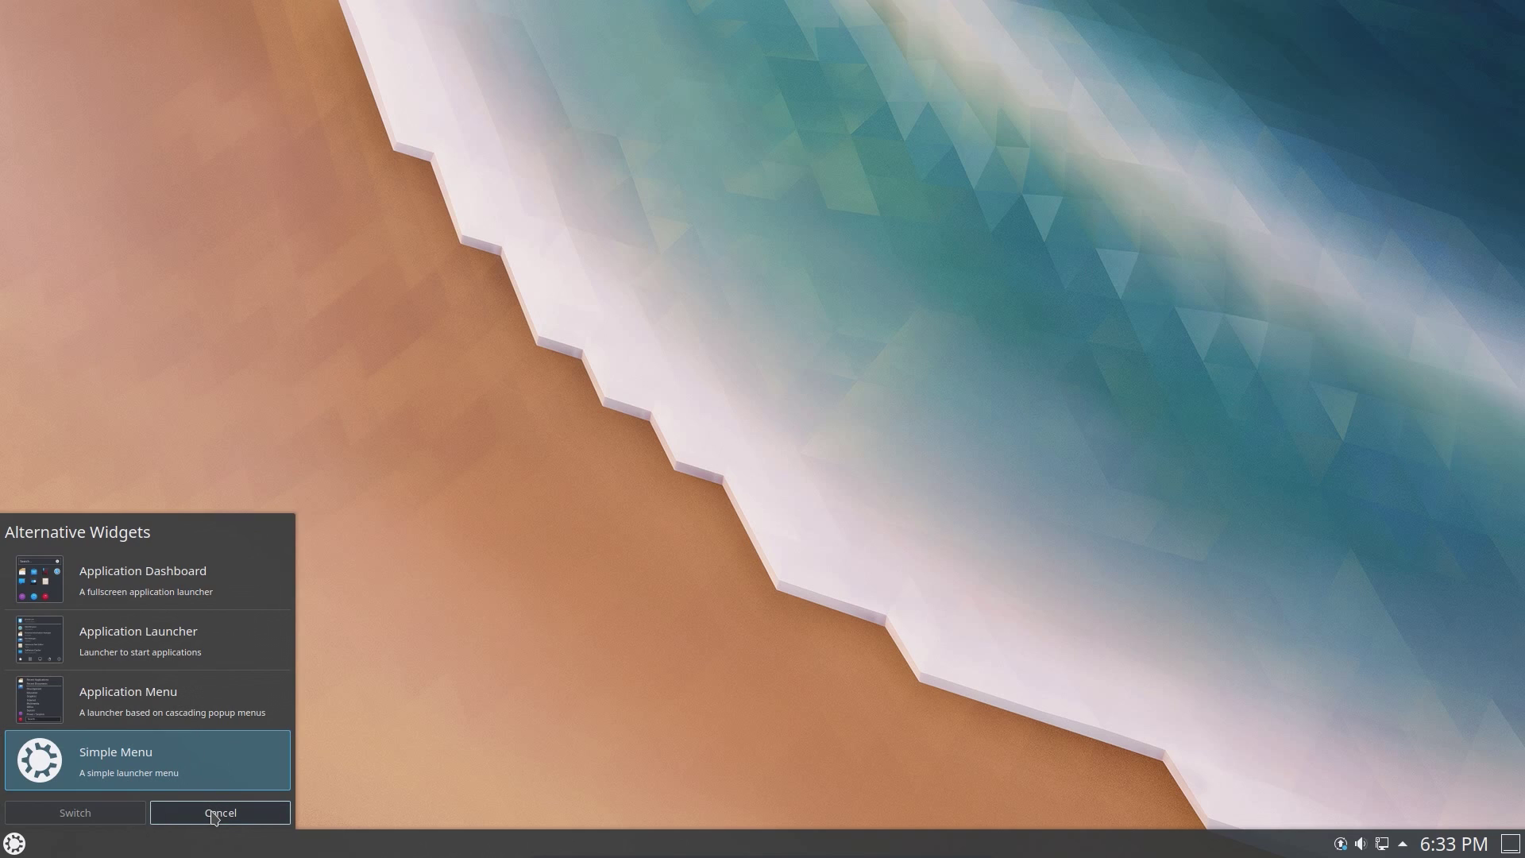
click(215, 814)
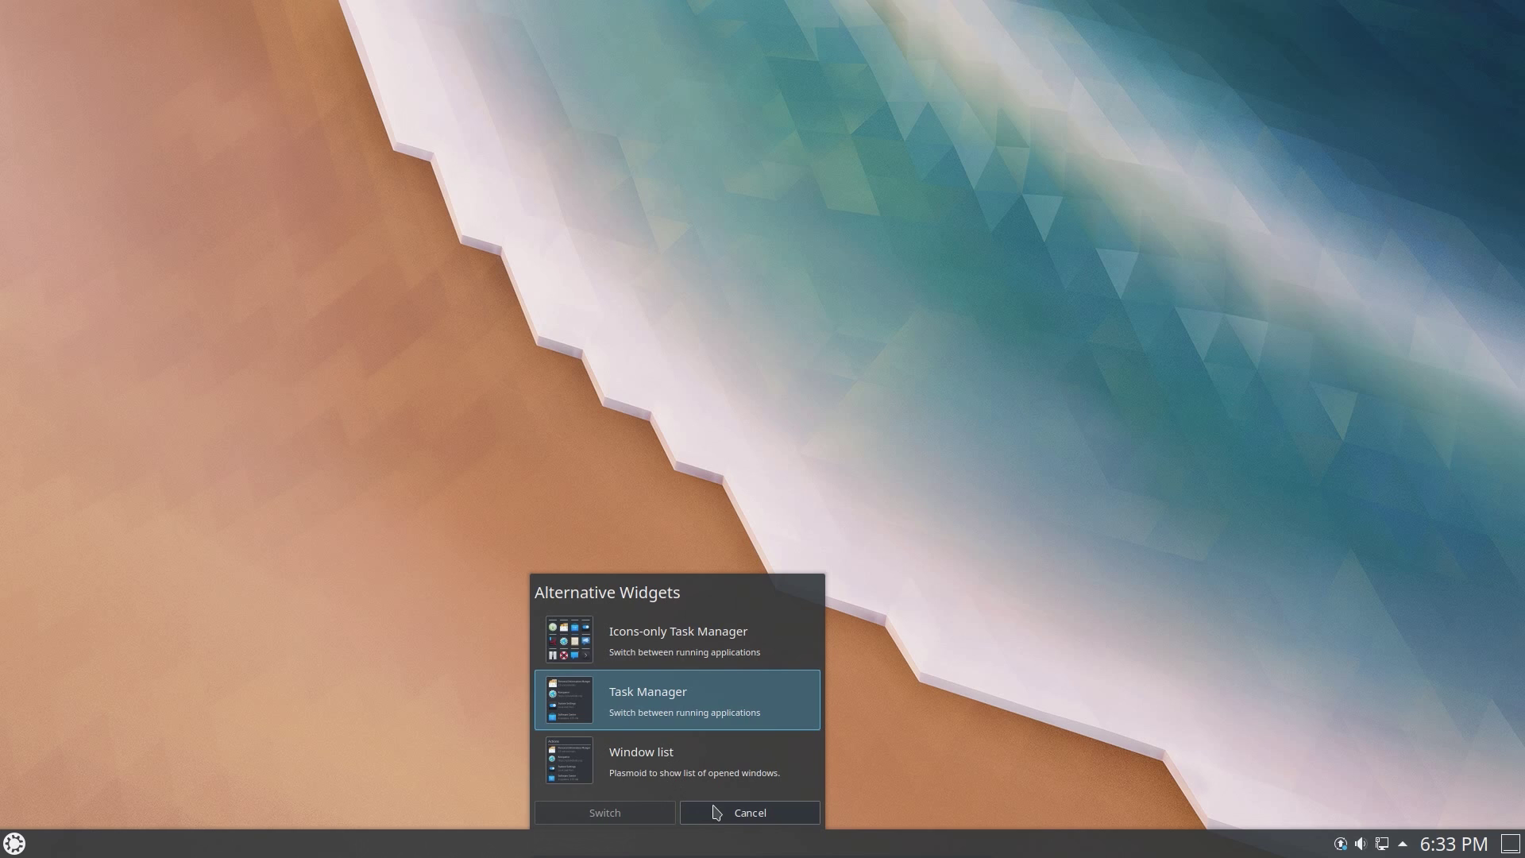
click(748, 816)
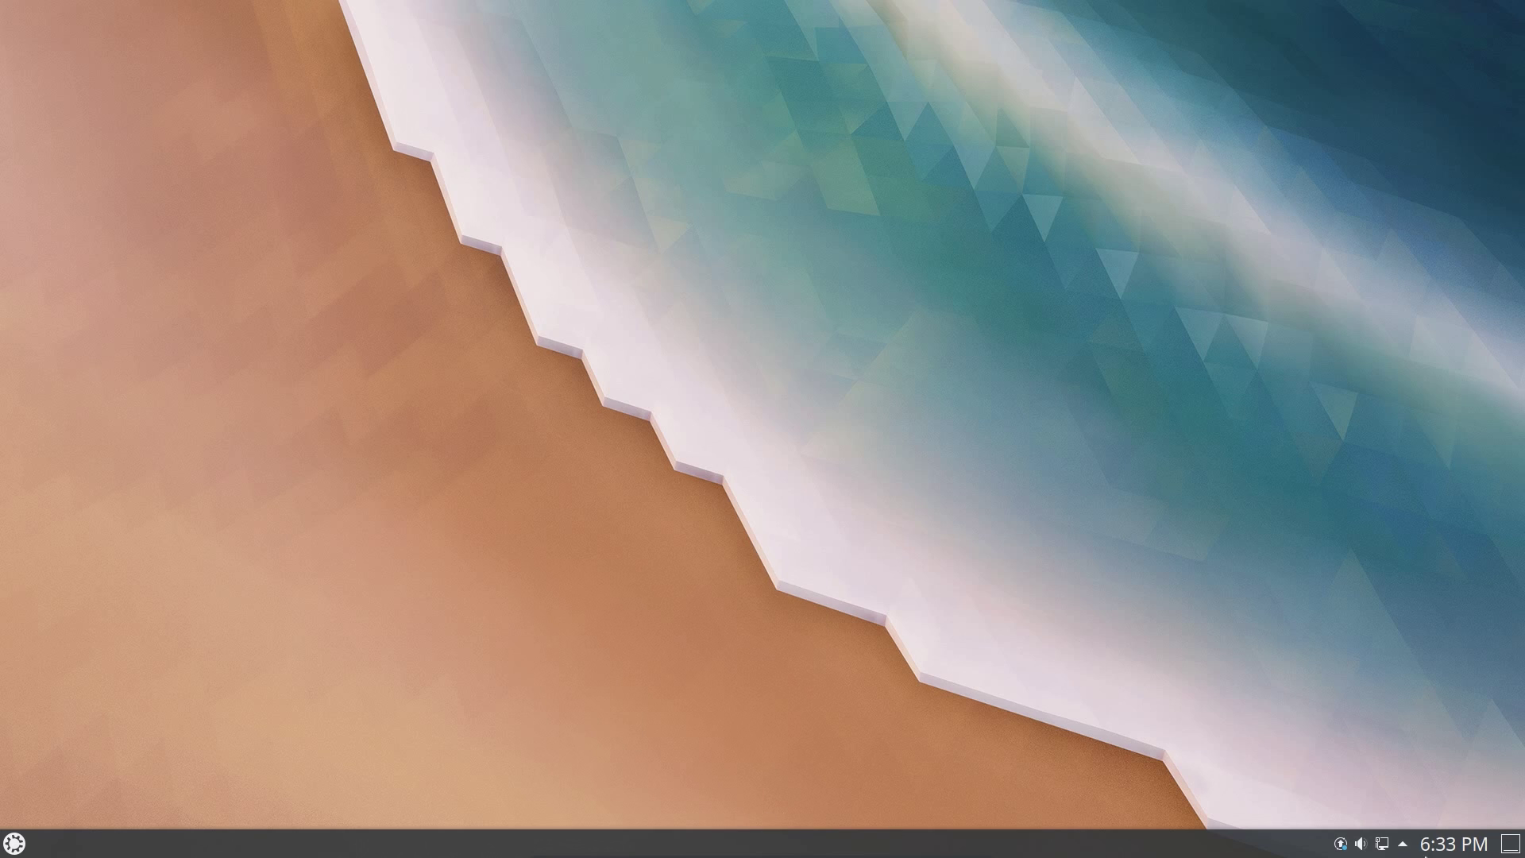
Step: Activate Night Color through its configuration page in the system tray and apply it
click(1402, 844)
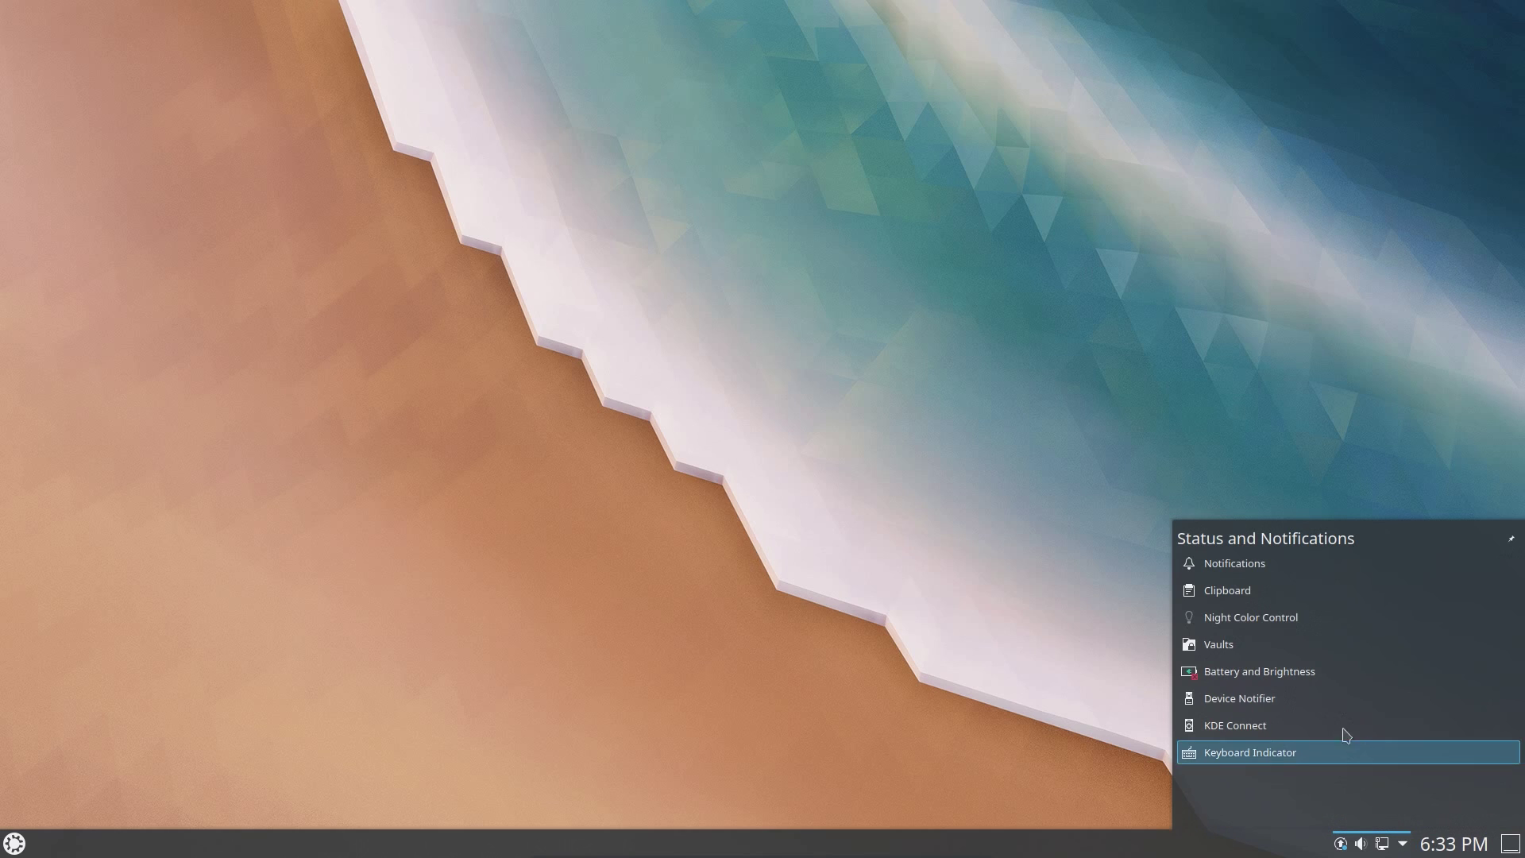
right_click(1267, 628)
key(Escape)
click(1069, 545)
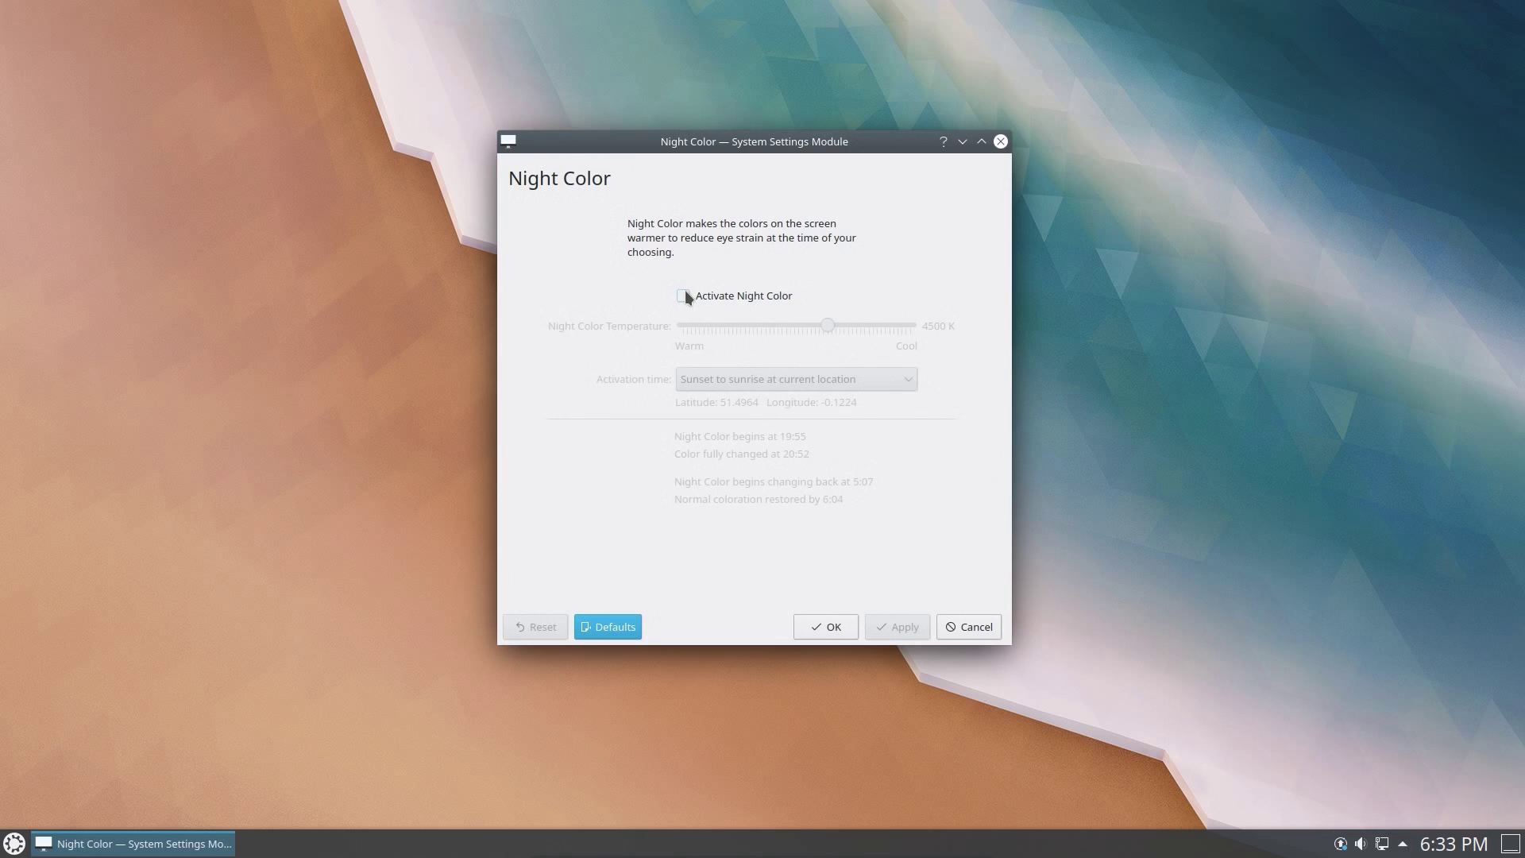
click(683, 296)
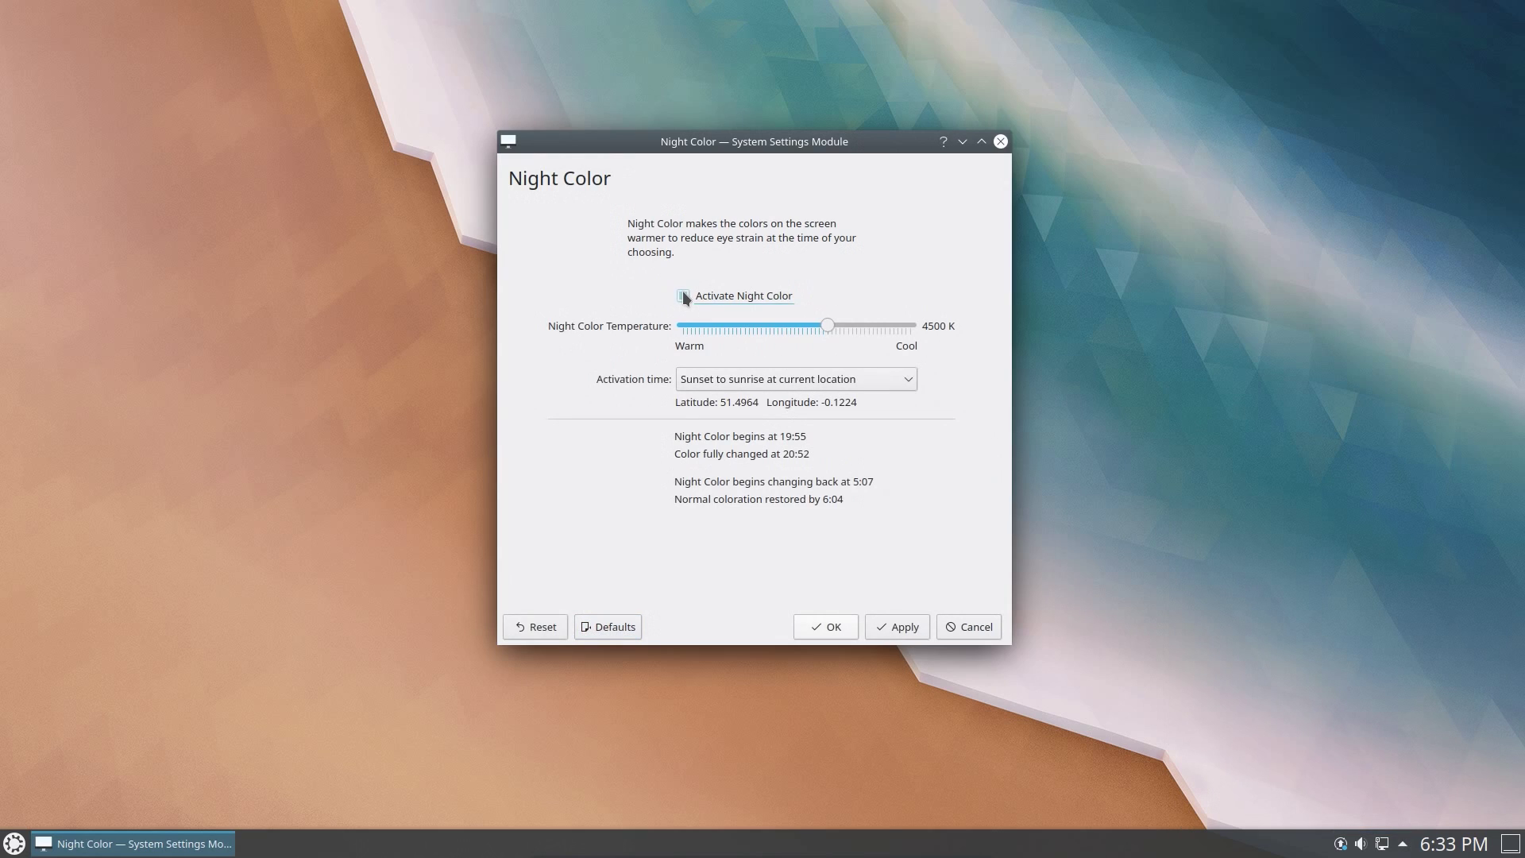
click(833, 627)
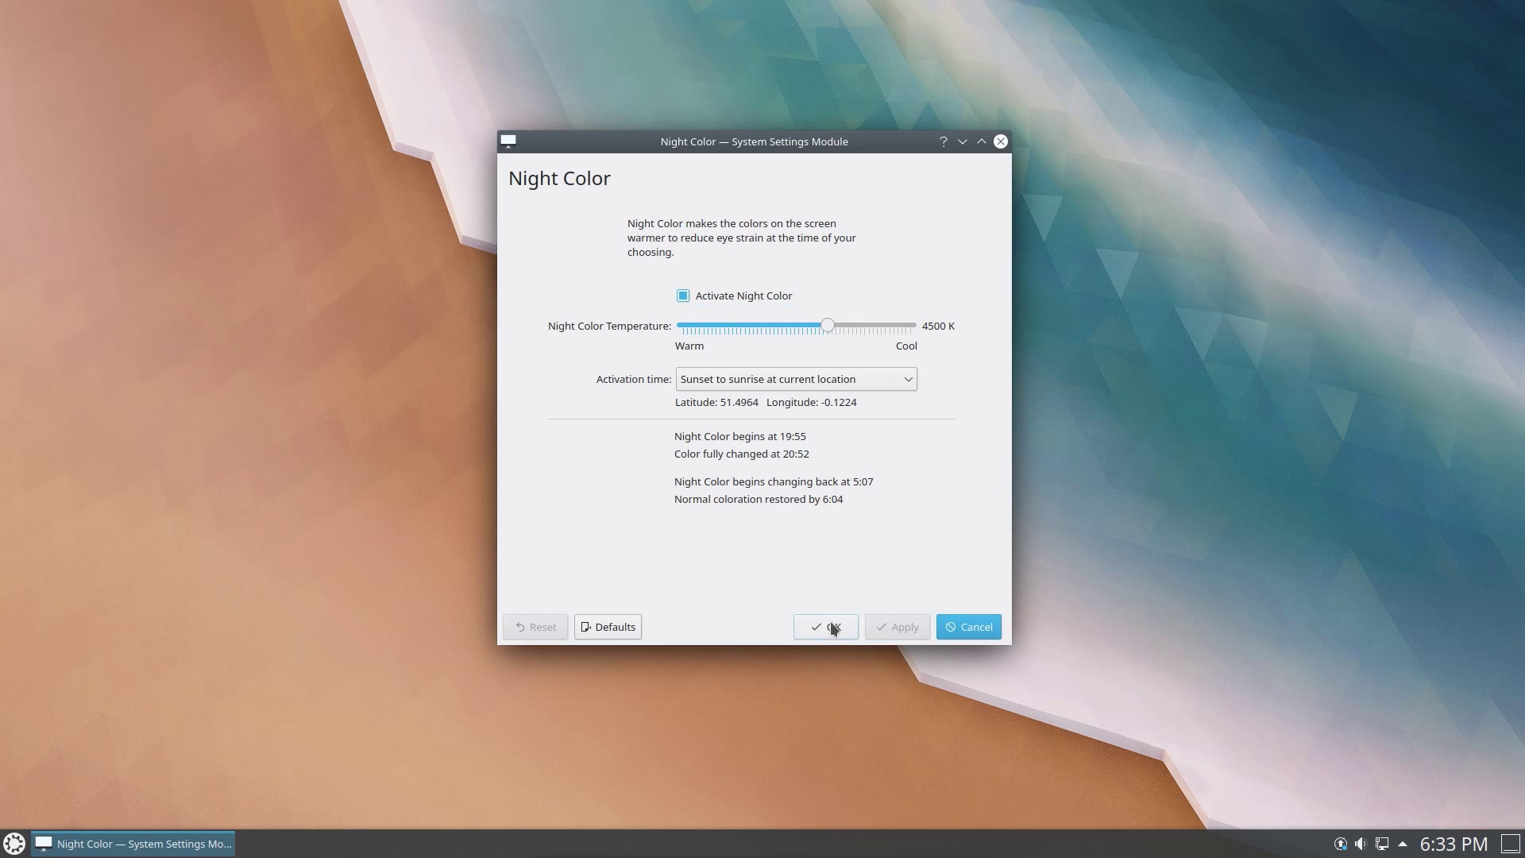
Step: Toggle Night Color off from the system tray's Night Color Control
click(1402, 846)
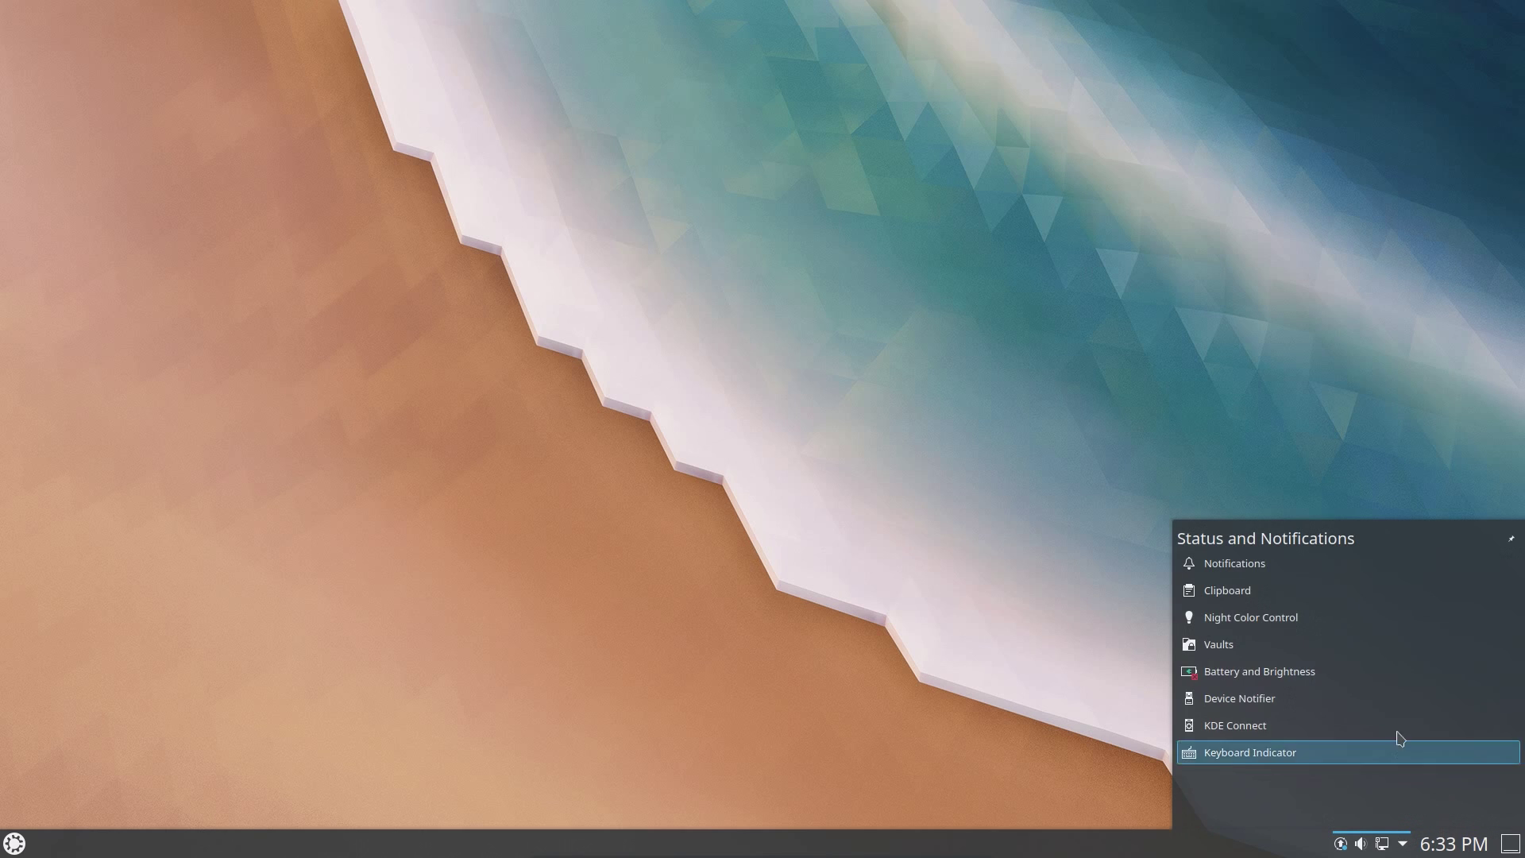
click(1200, 619)
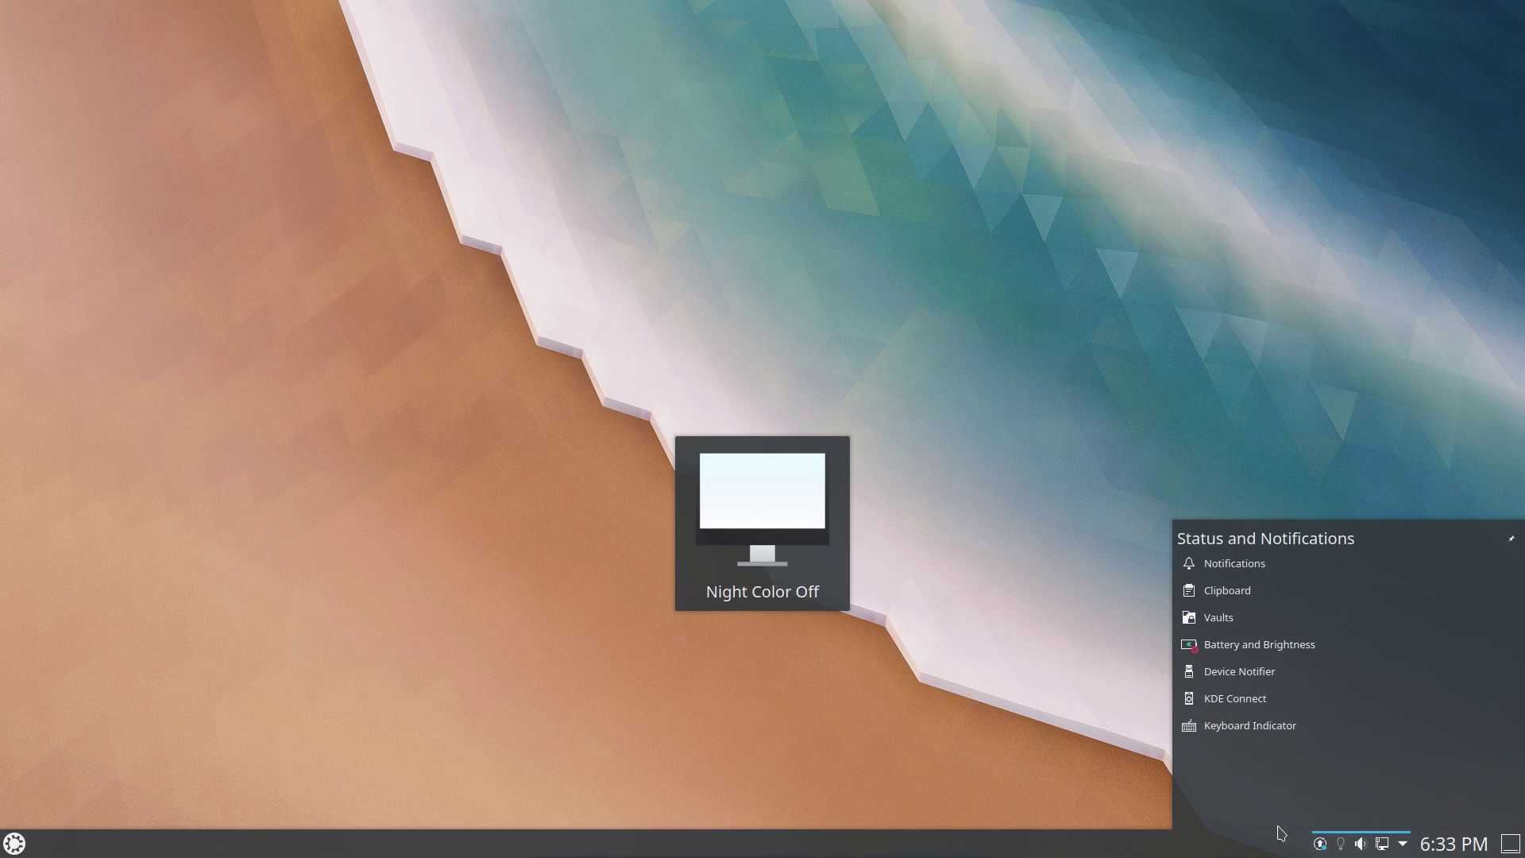
click(1103, 764)
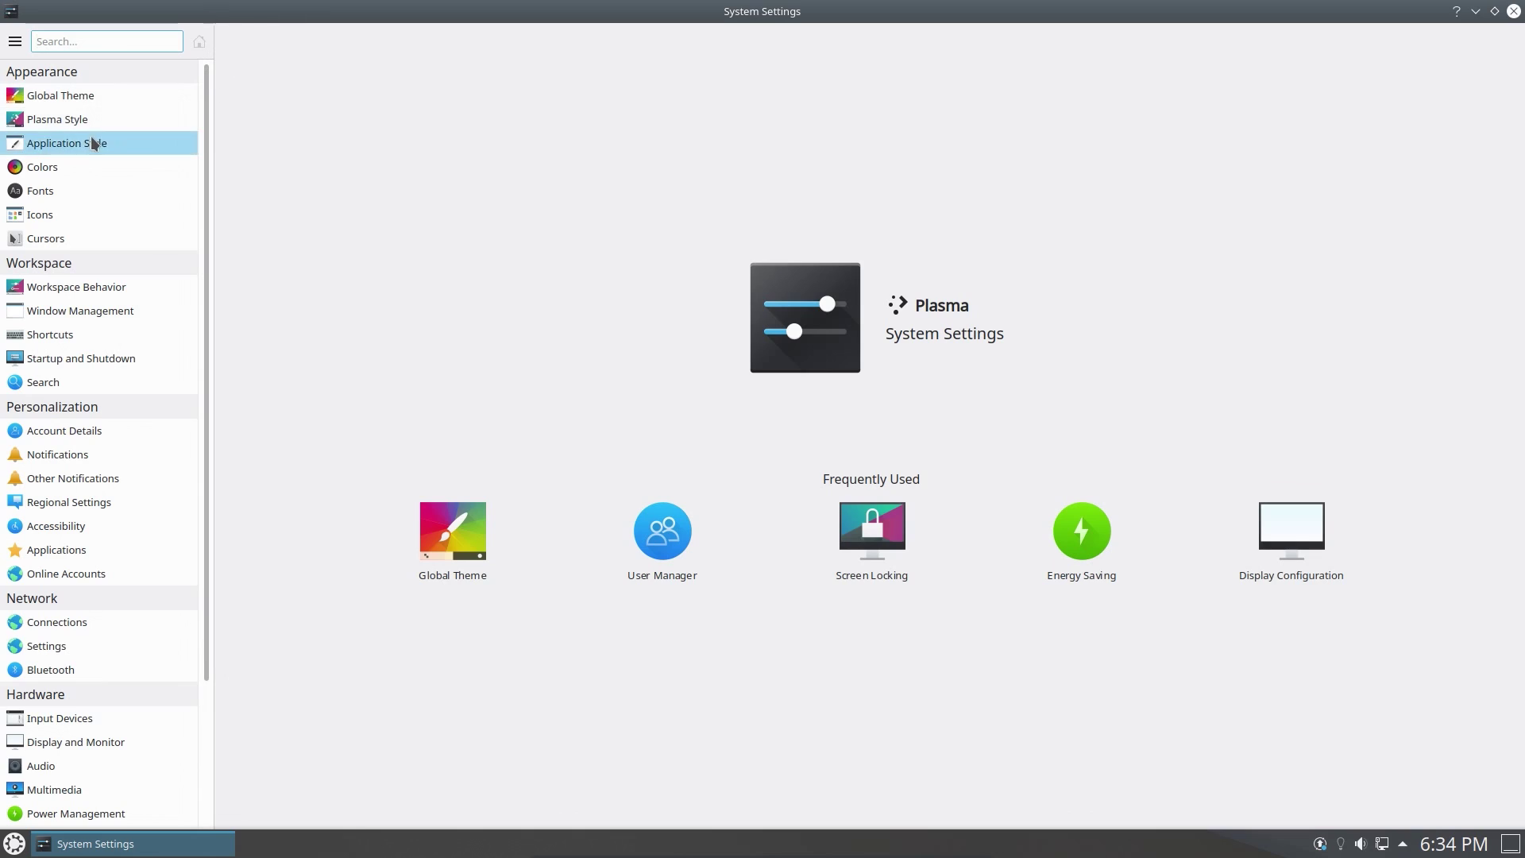
Step: Open Global Theme settings and browse new downloadable themes in a maximised window, then close it
click(92, 96)
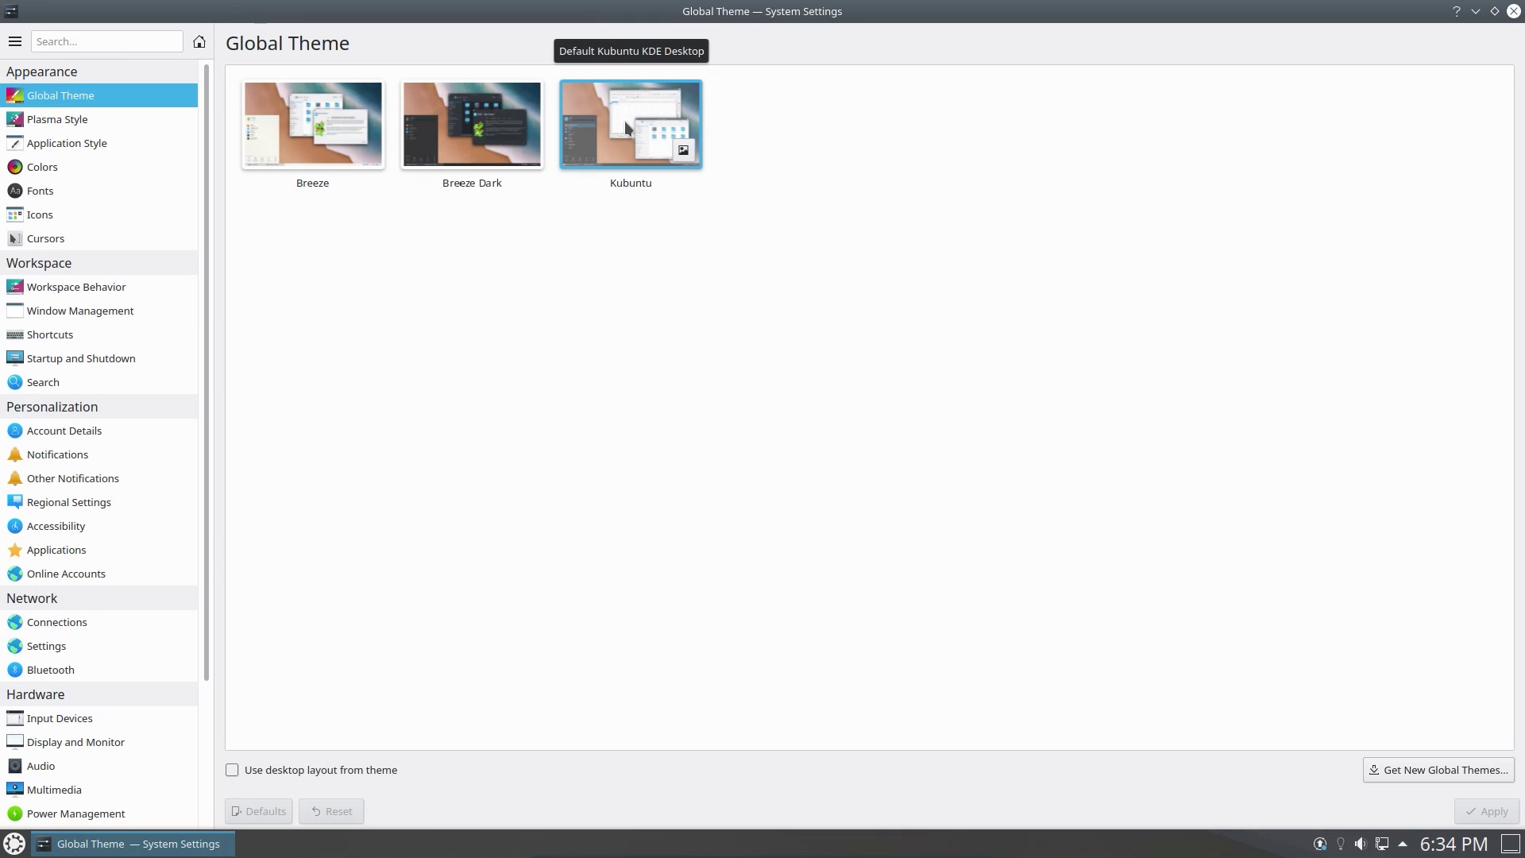
click(1431, 771)
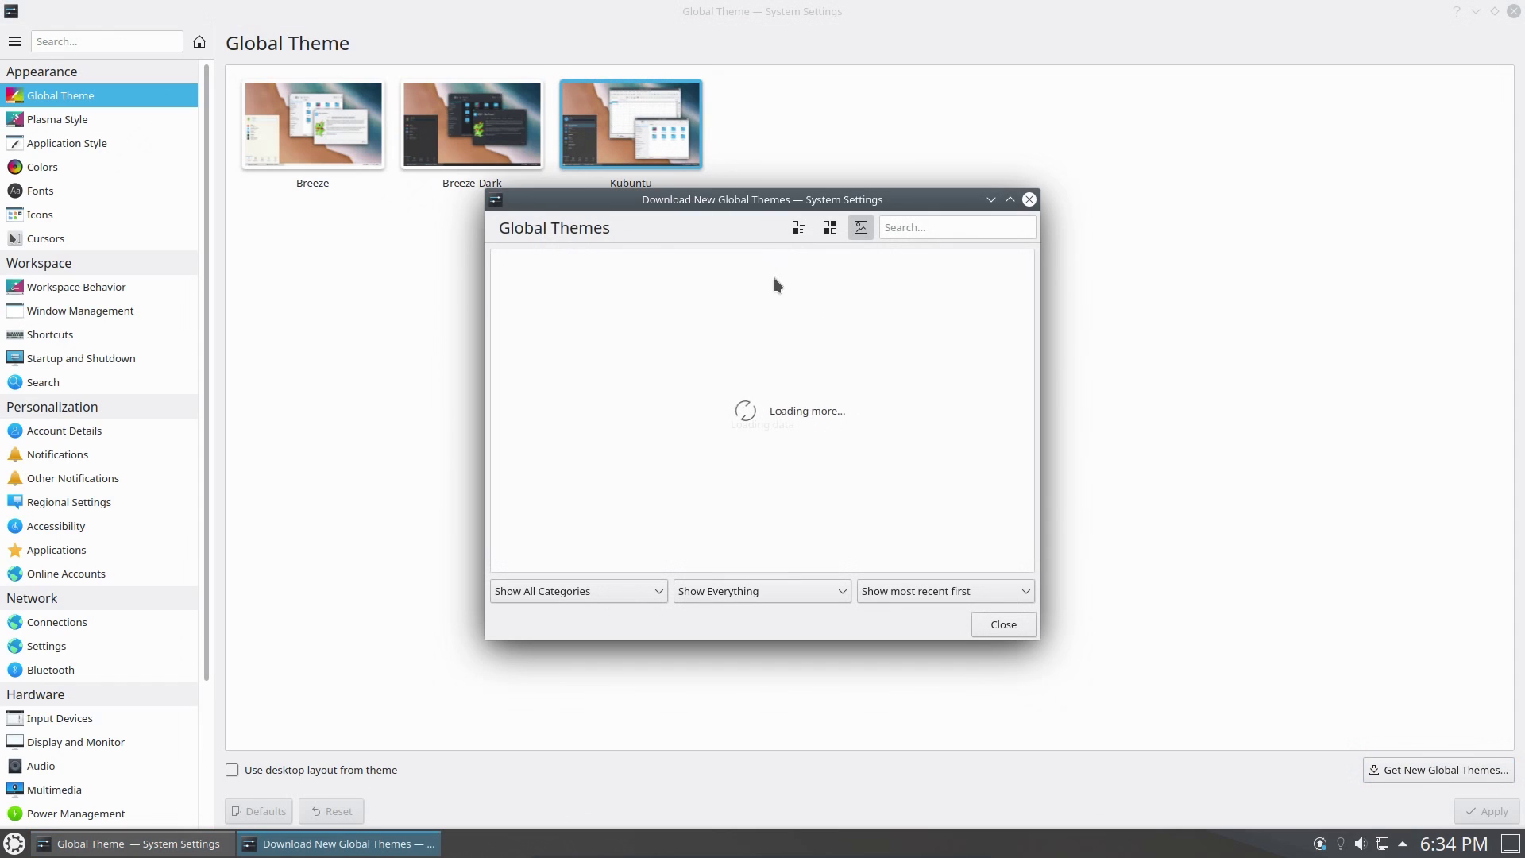
double_click(719, 201)
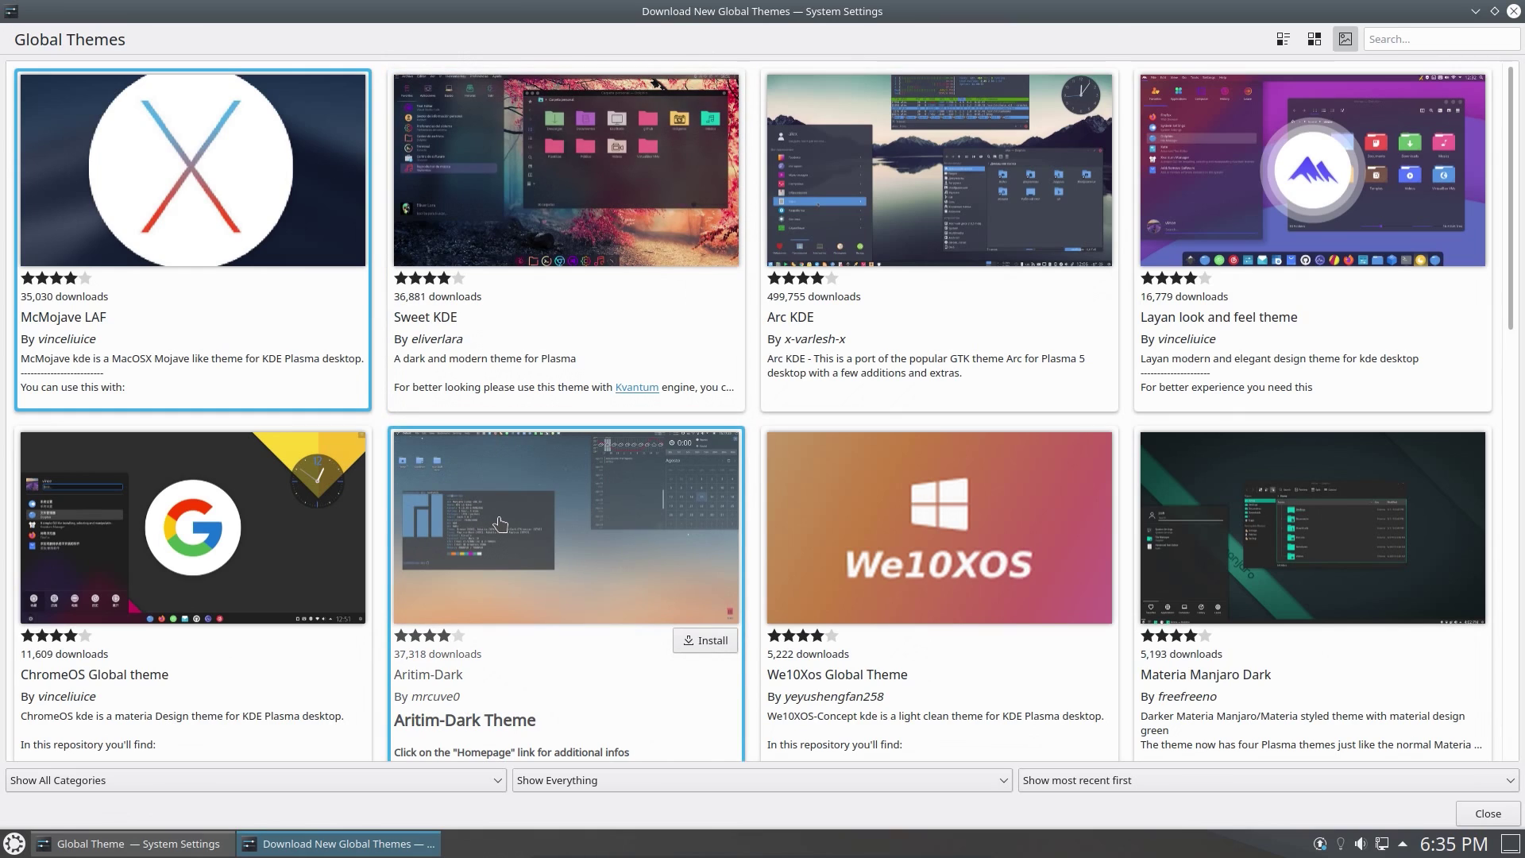
click(1513, 11)
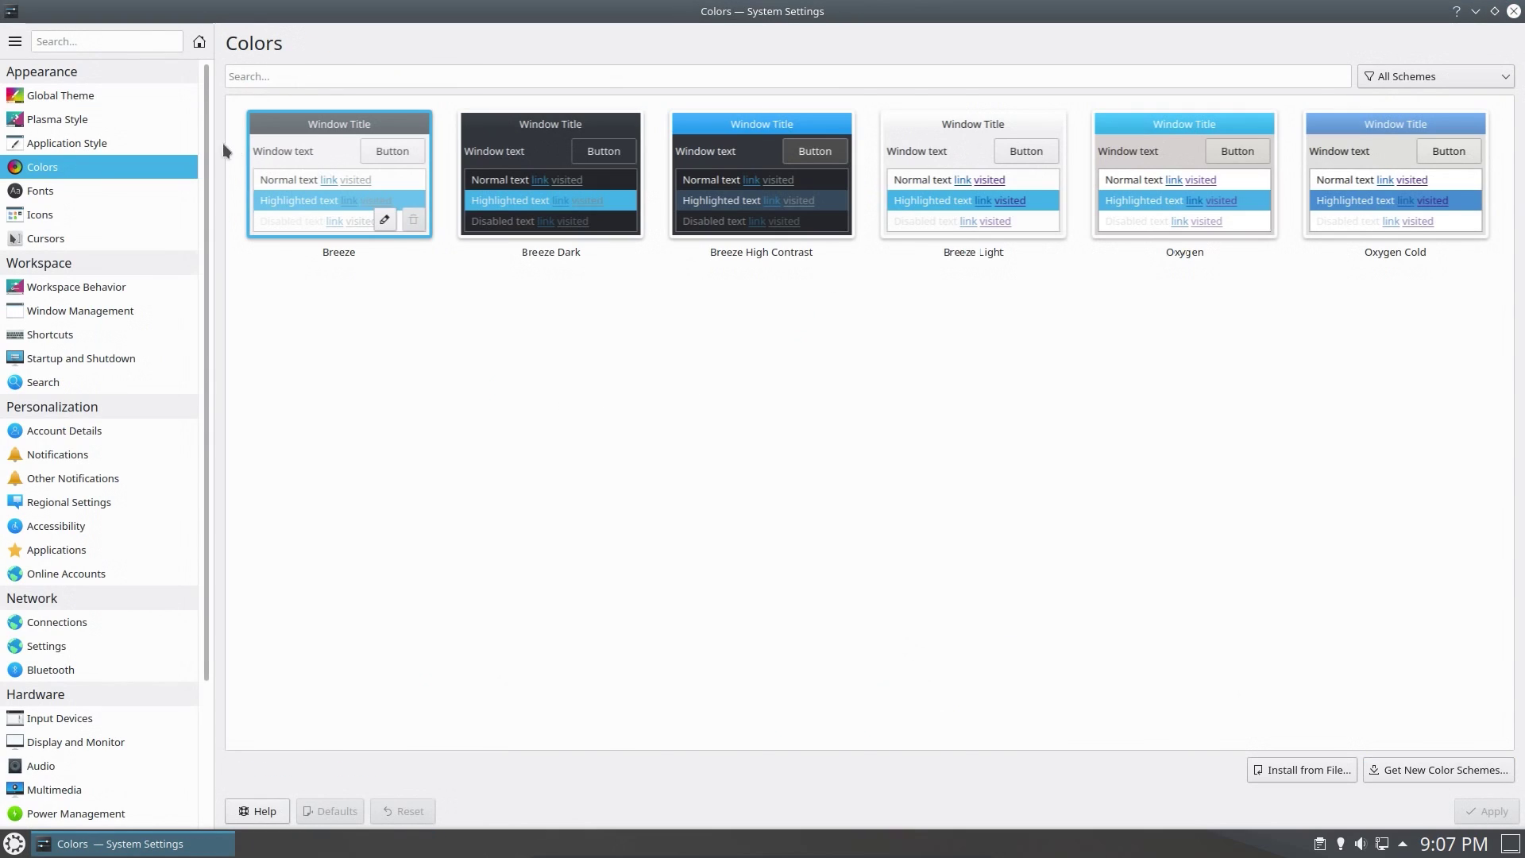
Step: Open the GNOME/GTK Application Style page and keep Breeze as the GTK2 theme
click(131, 140)
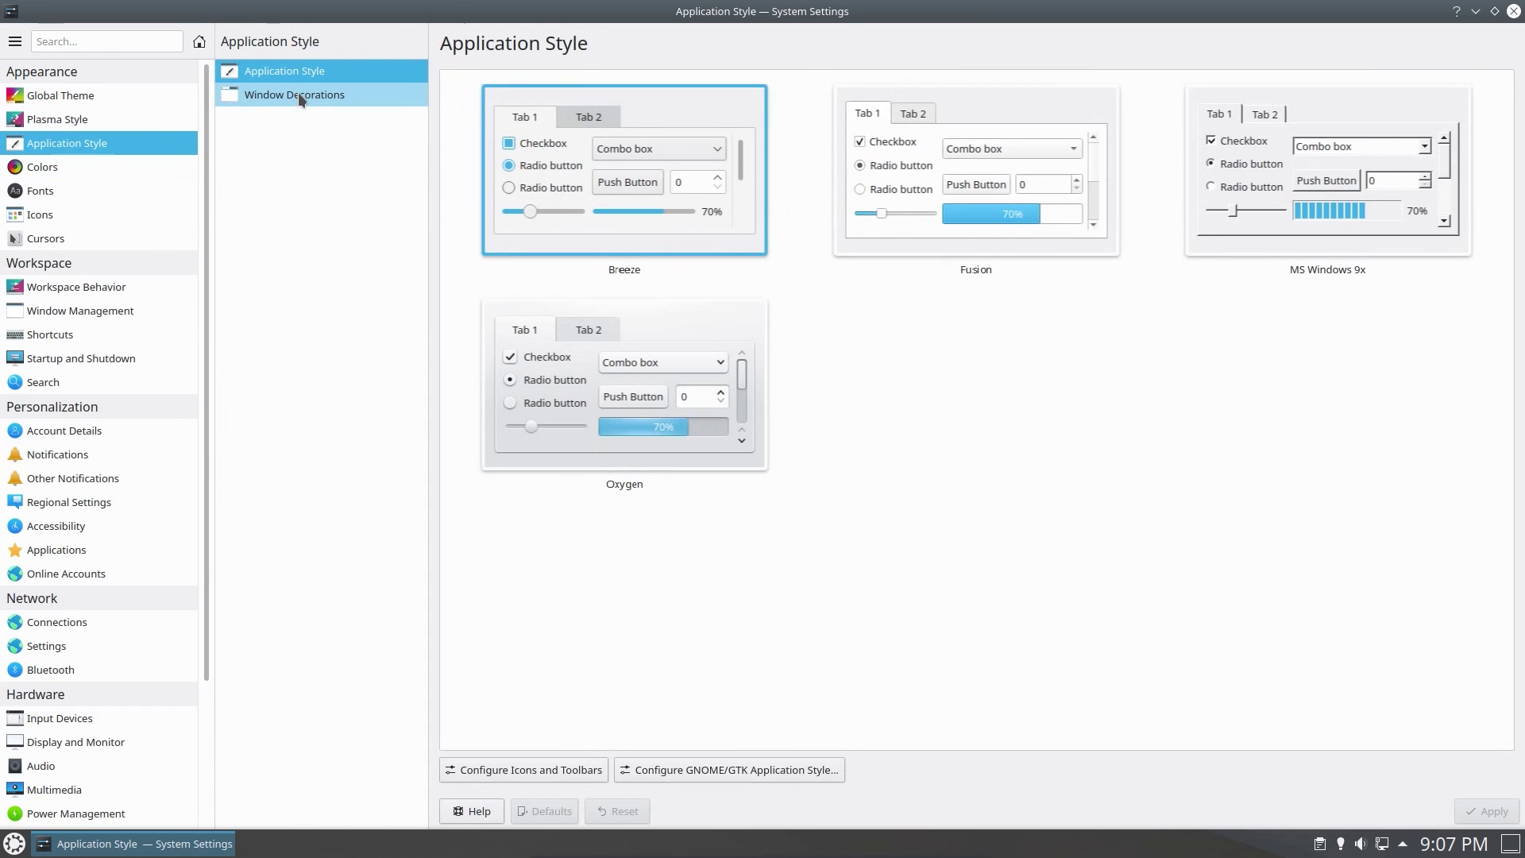
click(665, 770)
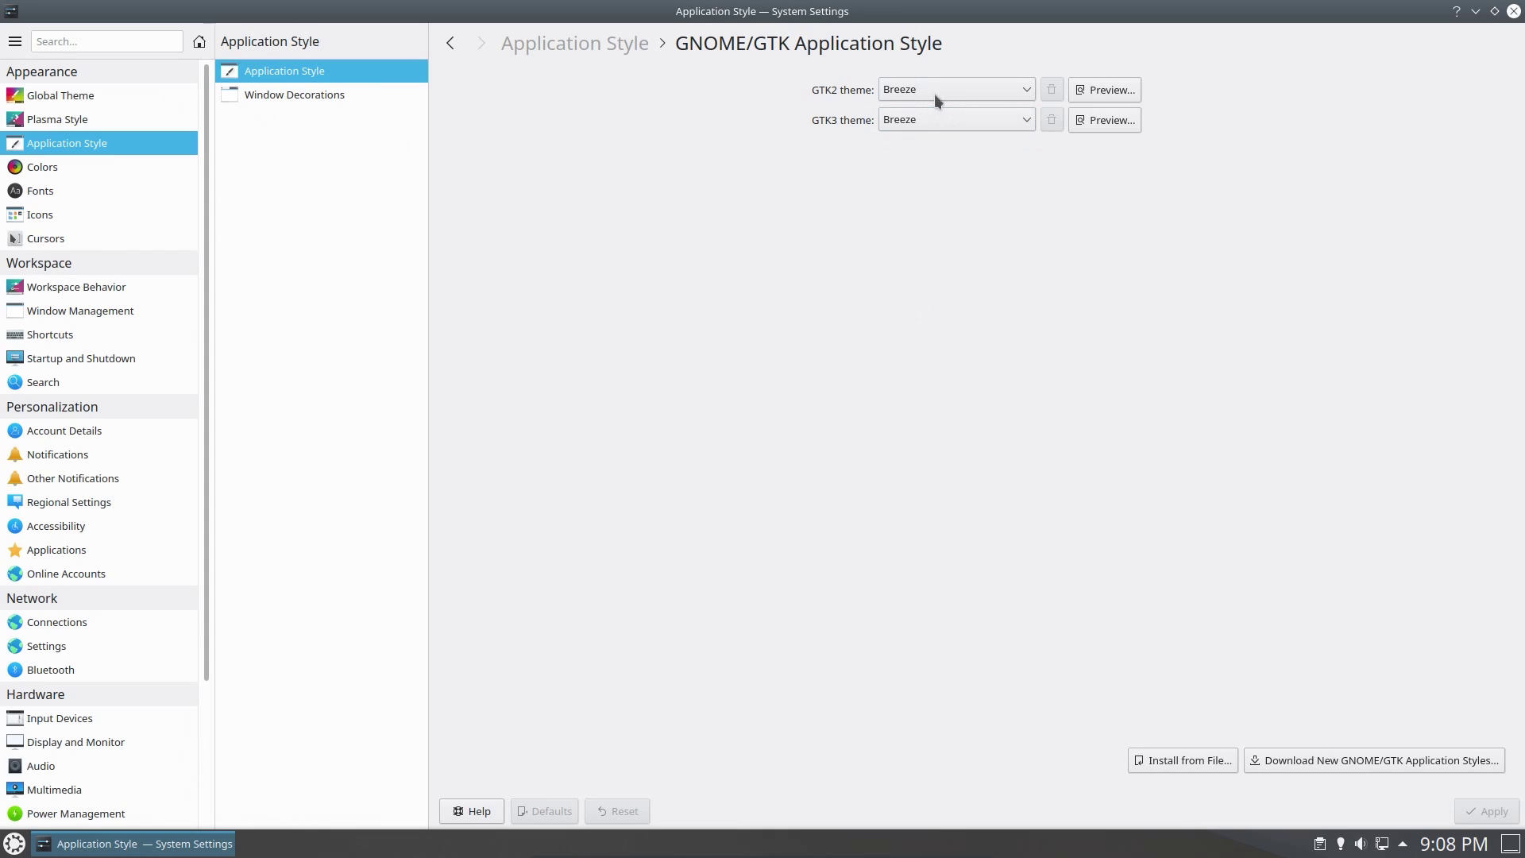
click(934, 93)
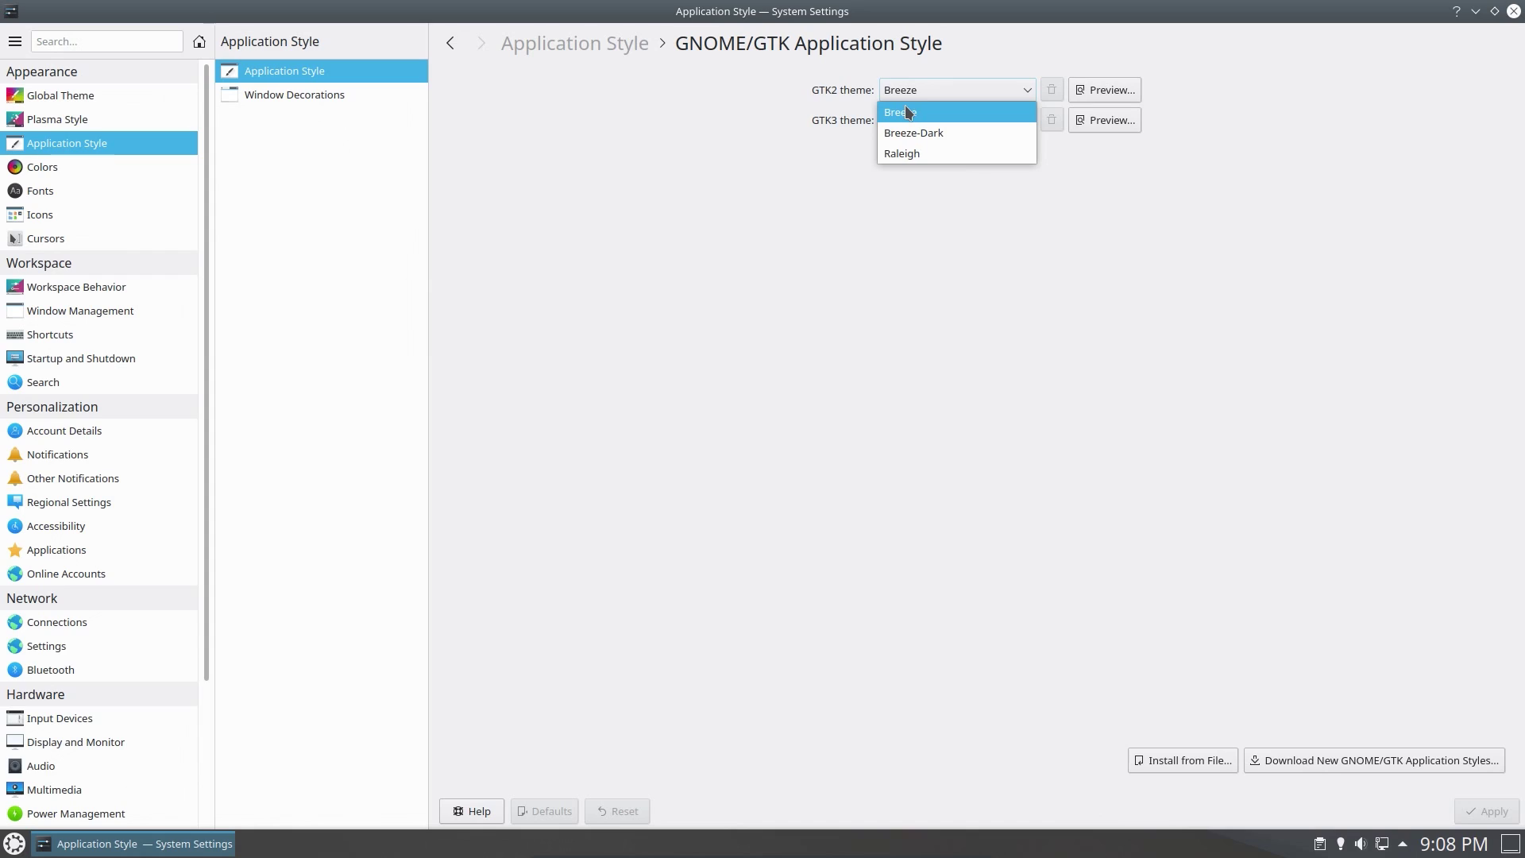
click(123, 32)
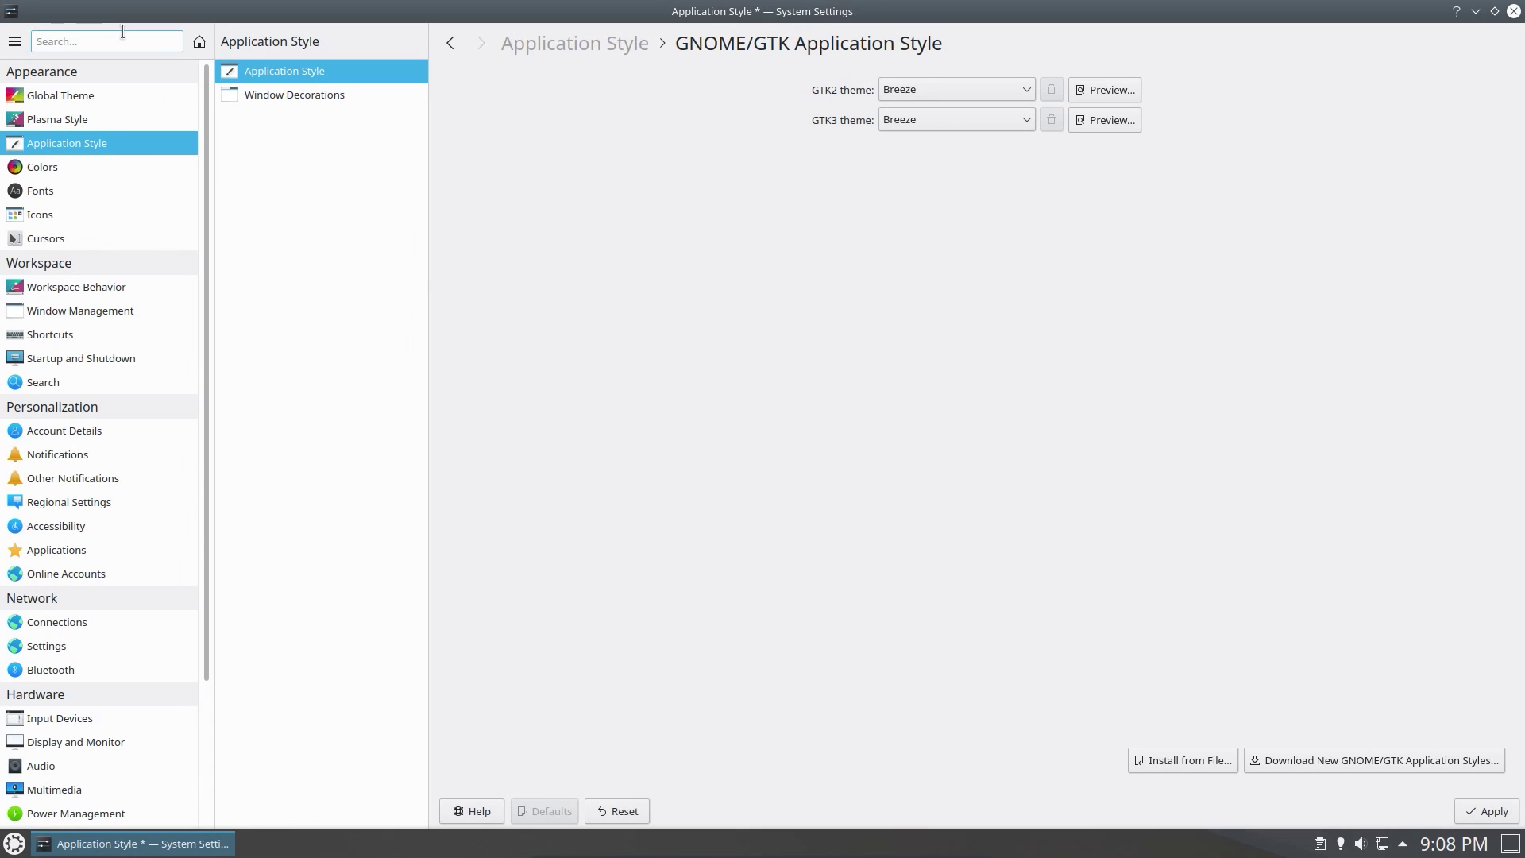
Step: Search System Settings for kuserf, then clear the search box
text(kuser)
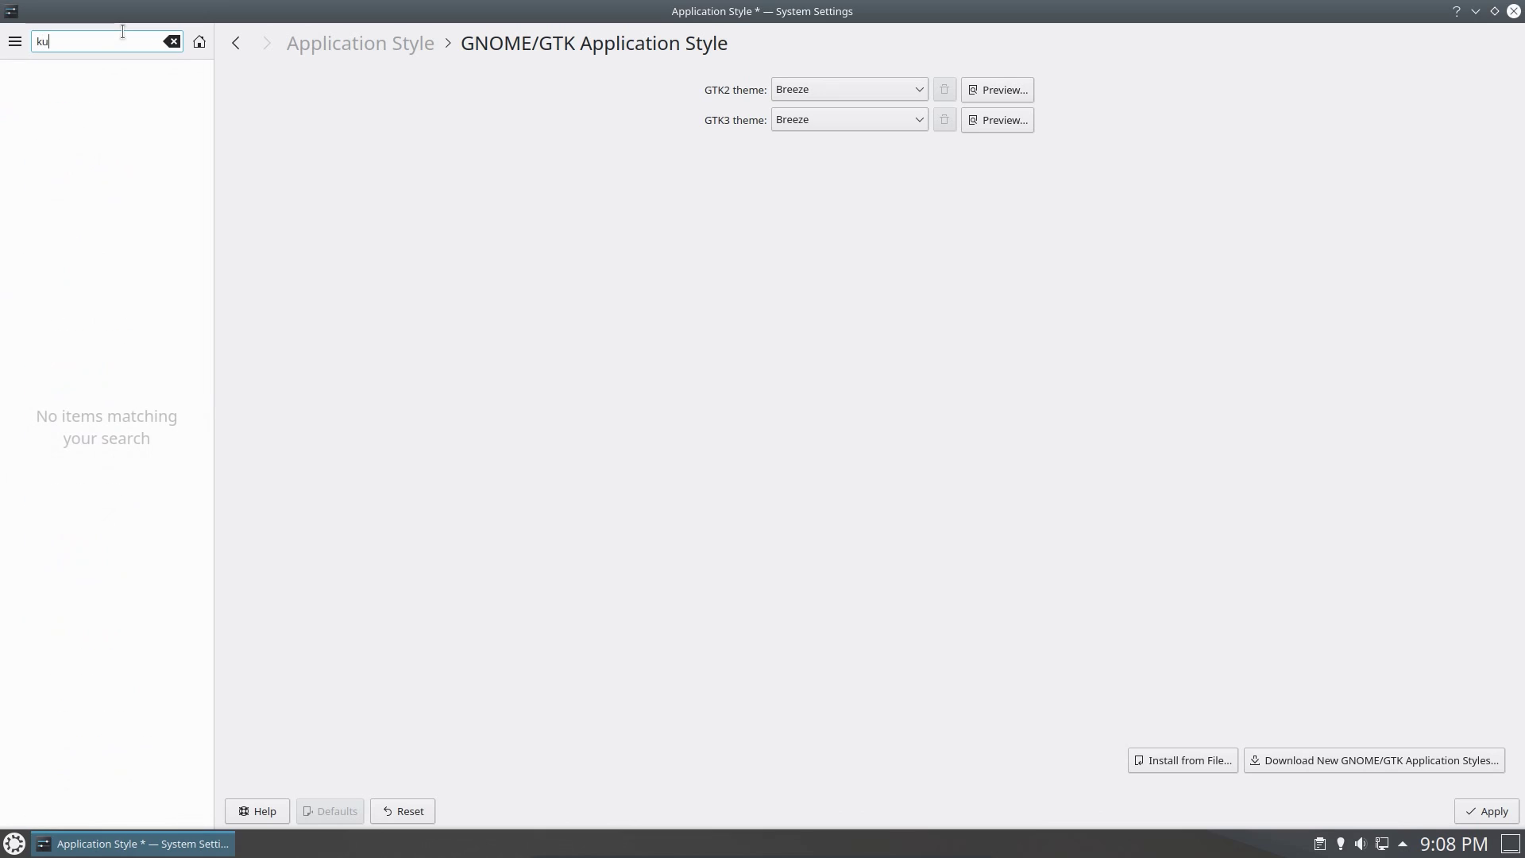
text(f)
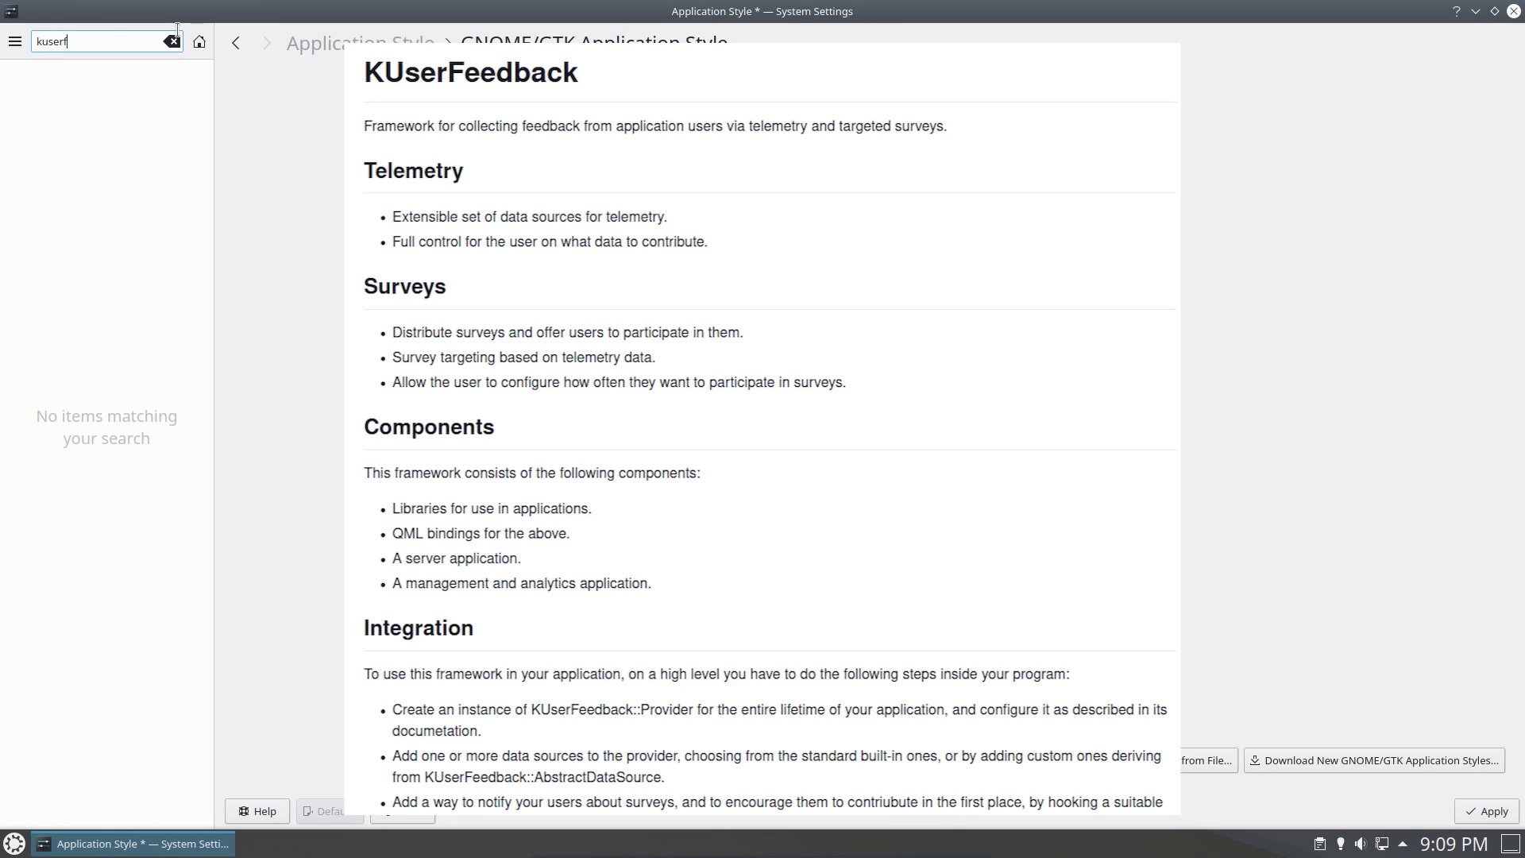
click(172, 41)
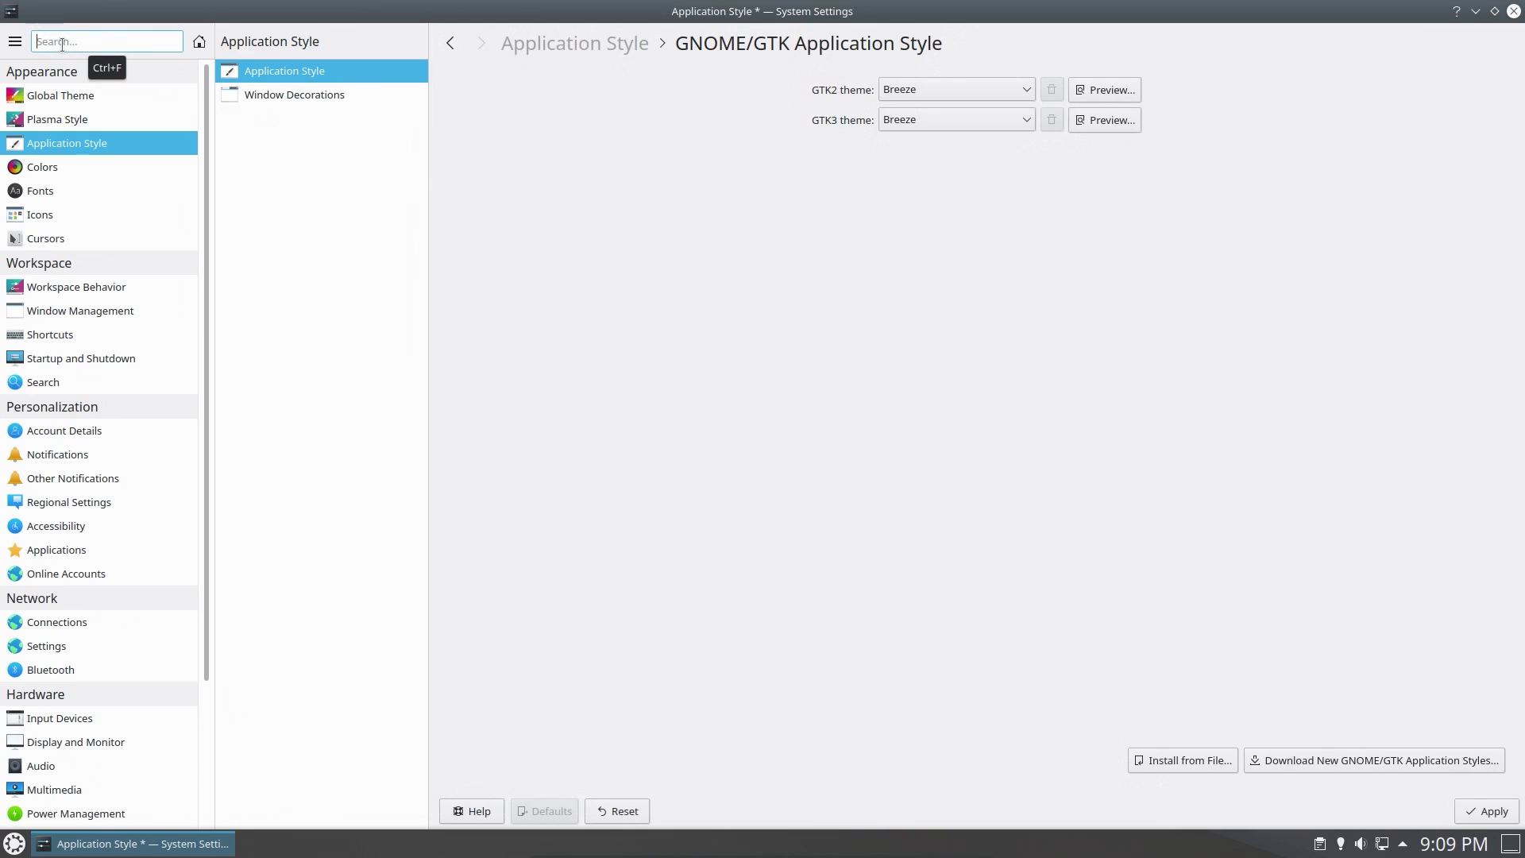
Step: Search 'priv' for Diagnostics, view and close the privacy policy, then start an empty Kate document
text(priv)
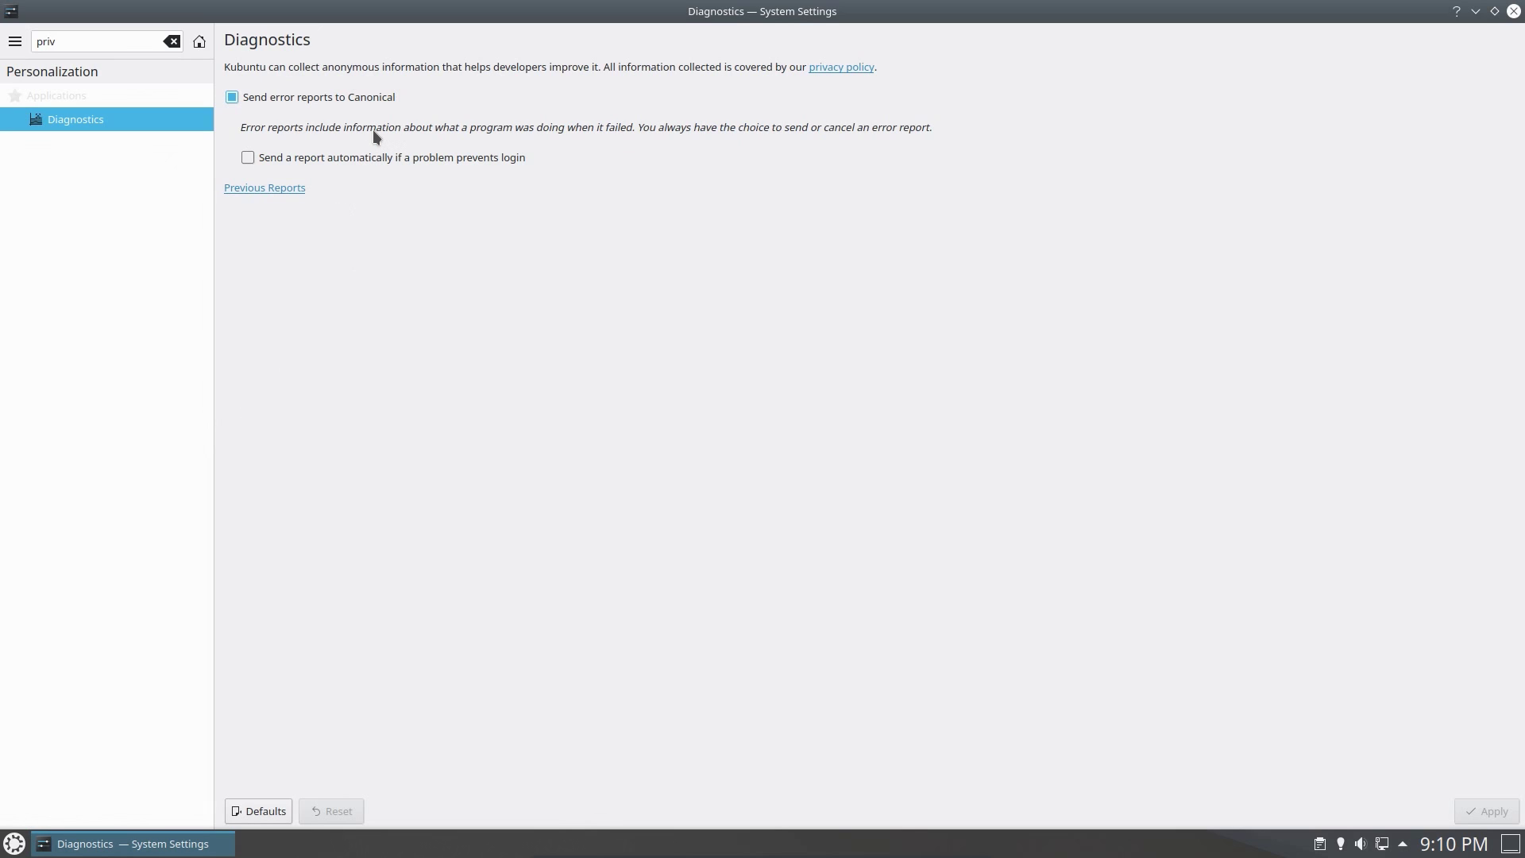
click(829, 69)
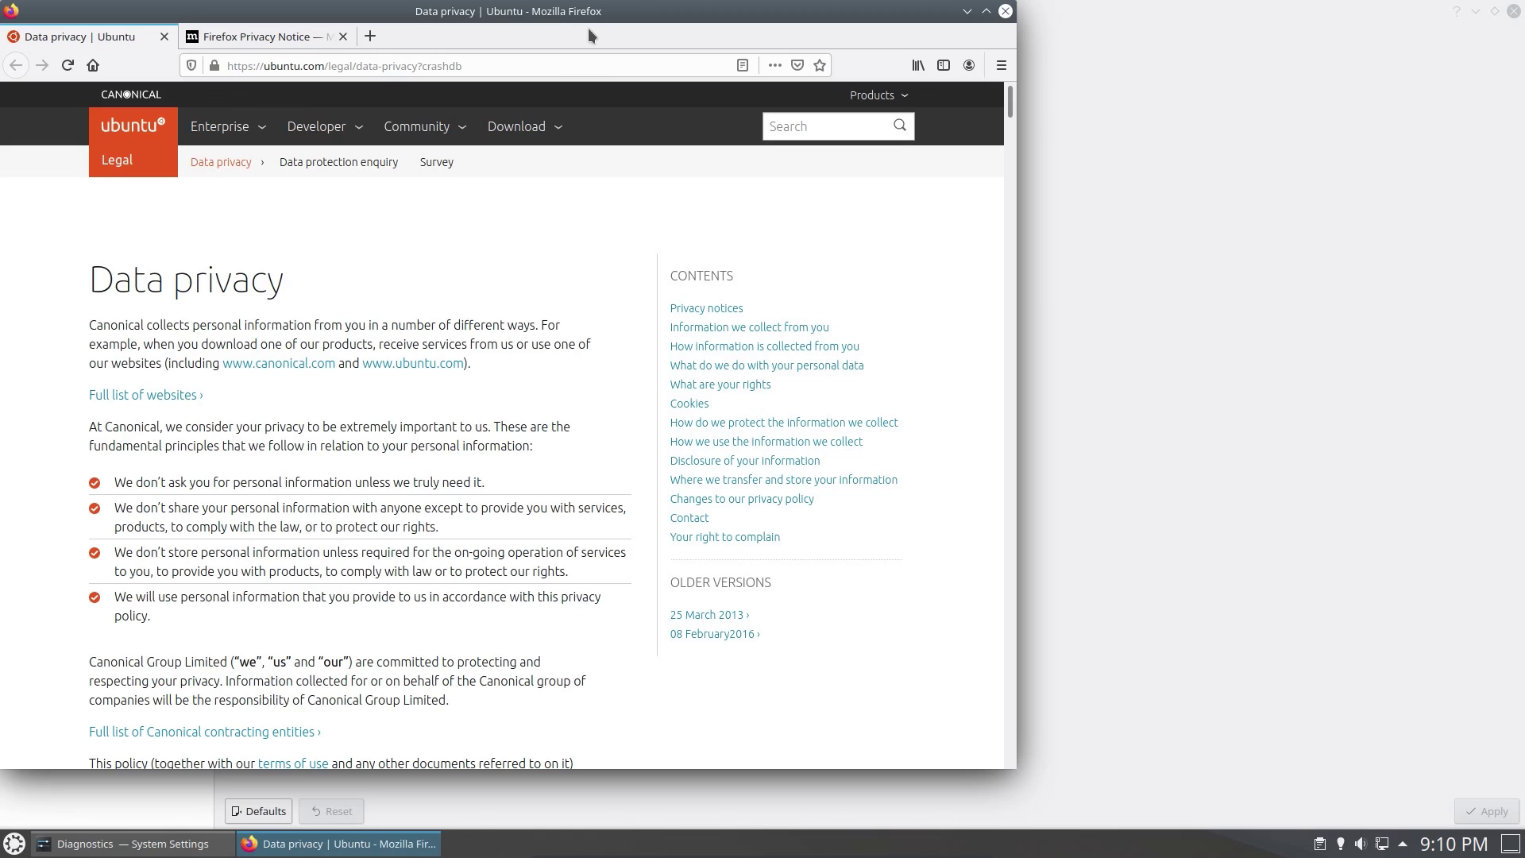
key(alt+F4)
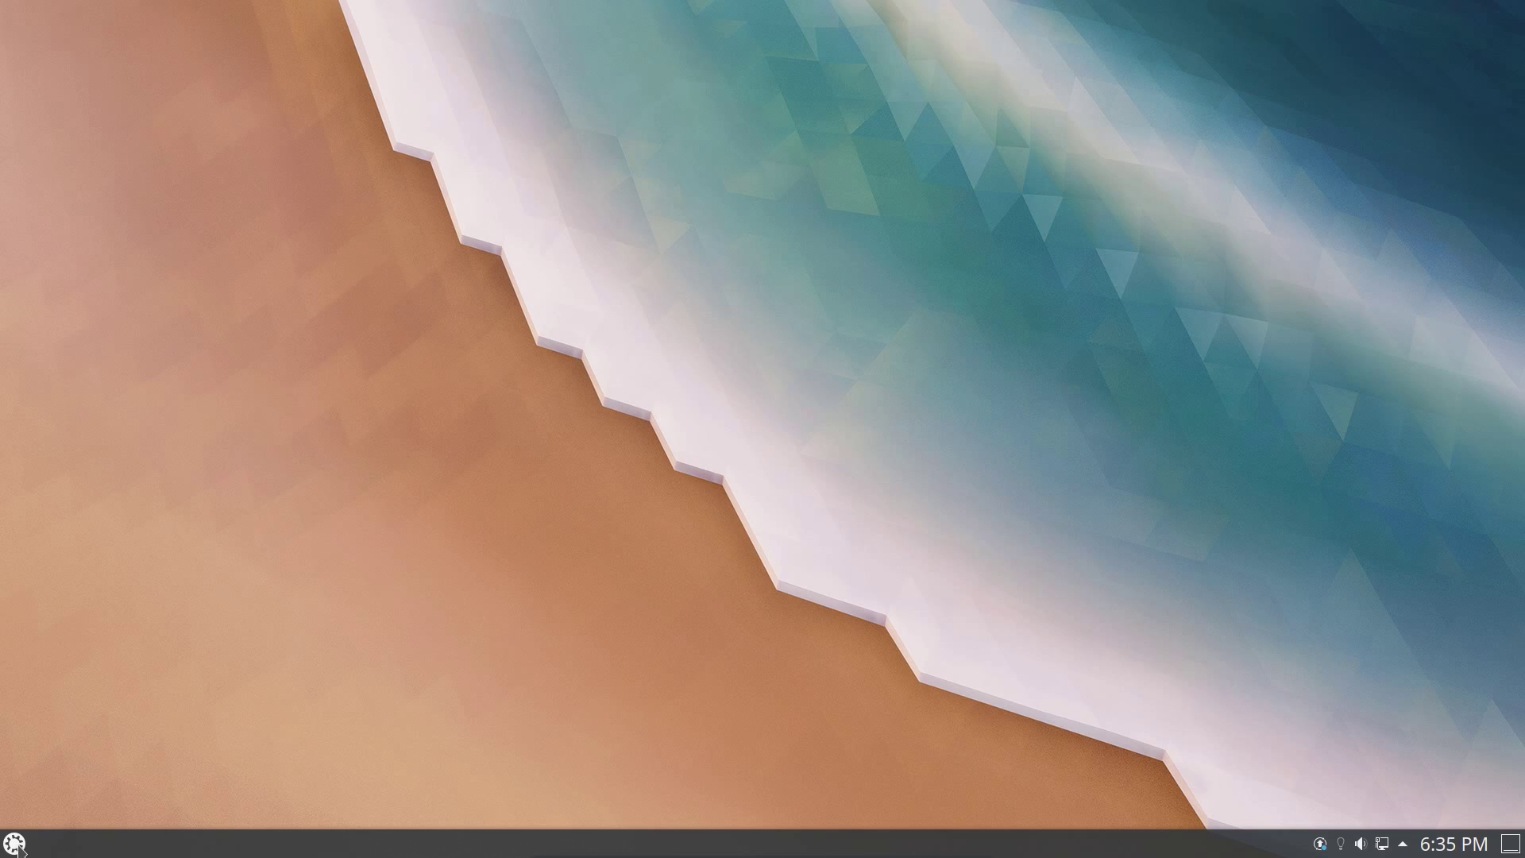
key(super)
key(Return)
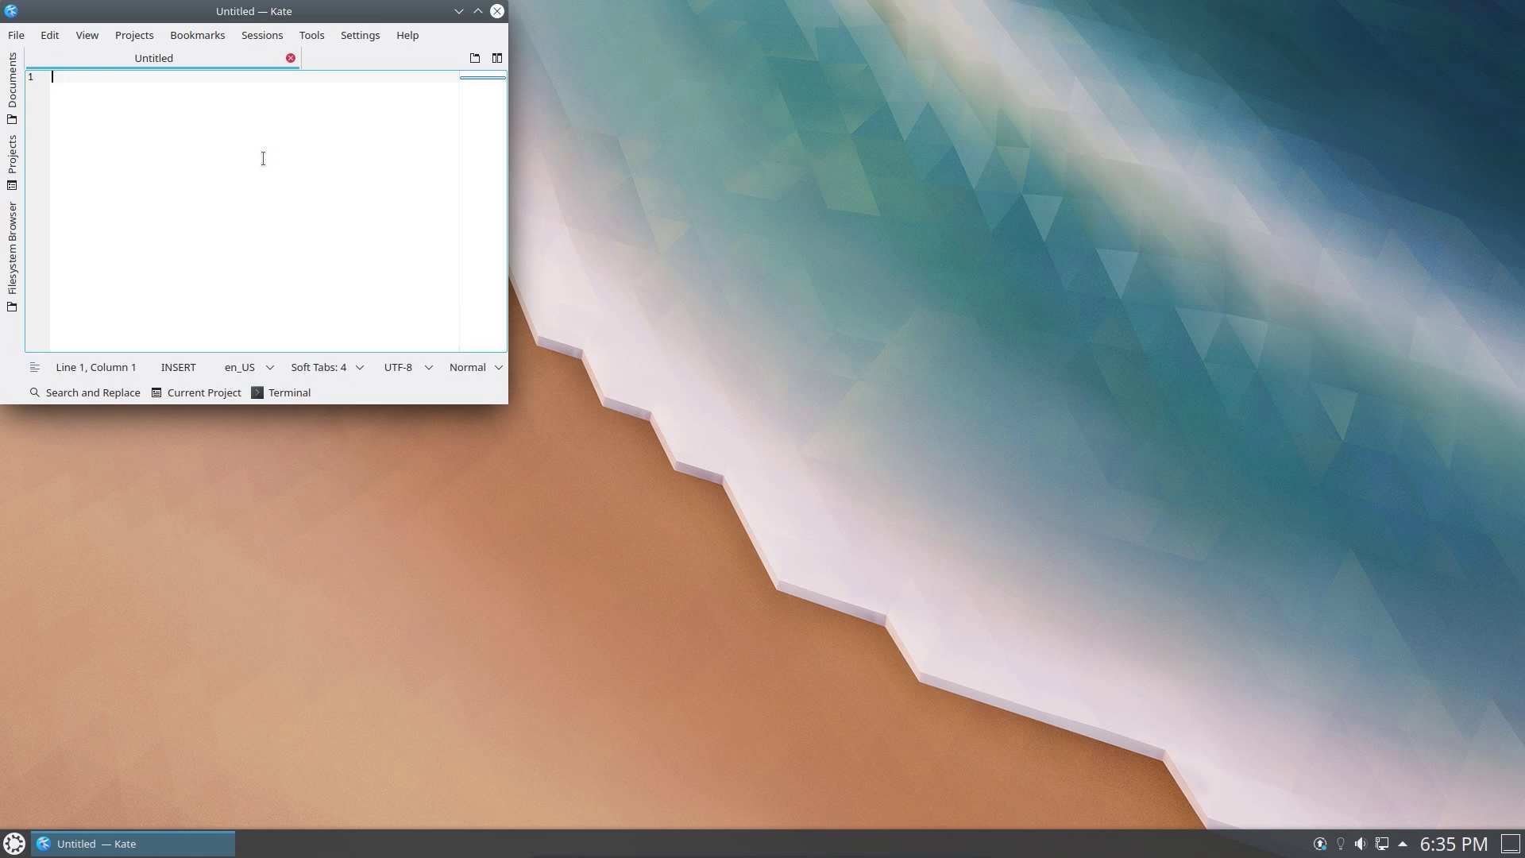
Step: Copy the smirking-face emoji from the Emoji Picker and return to the Kate document
key(super+period)
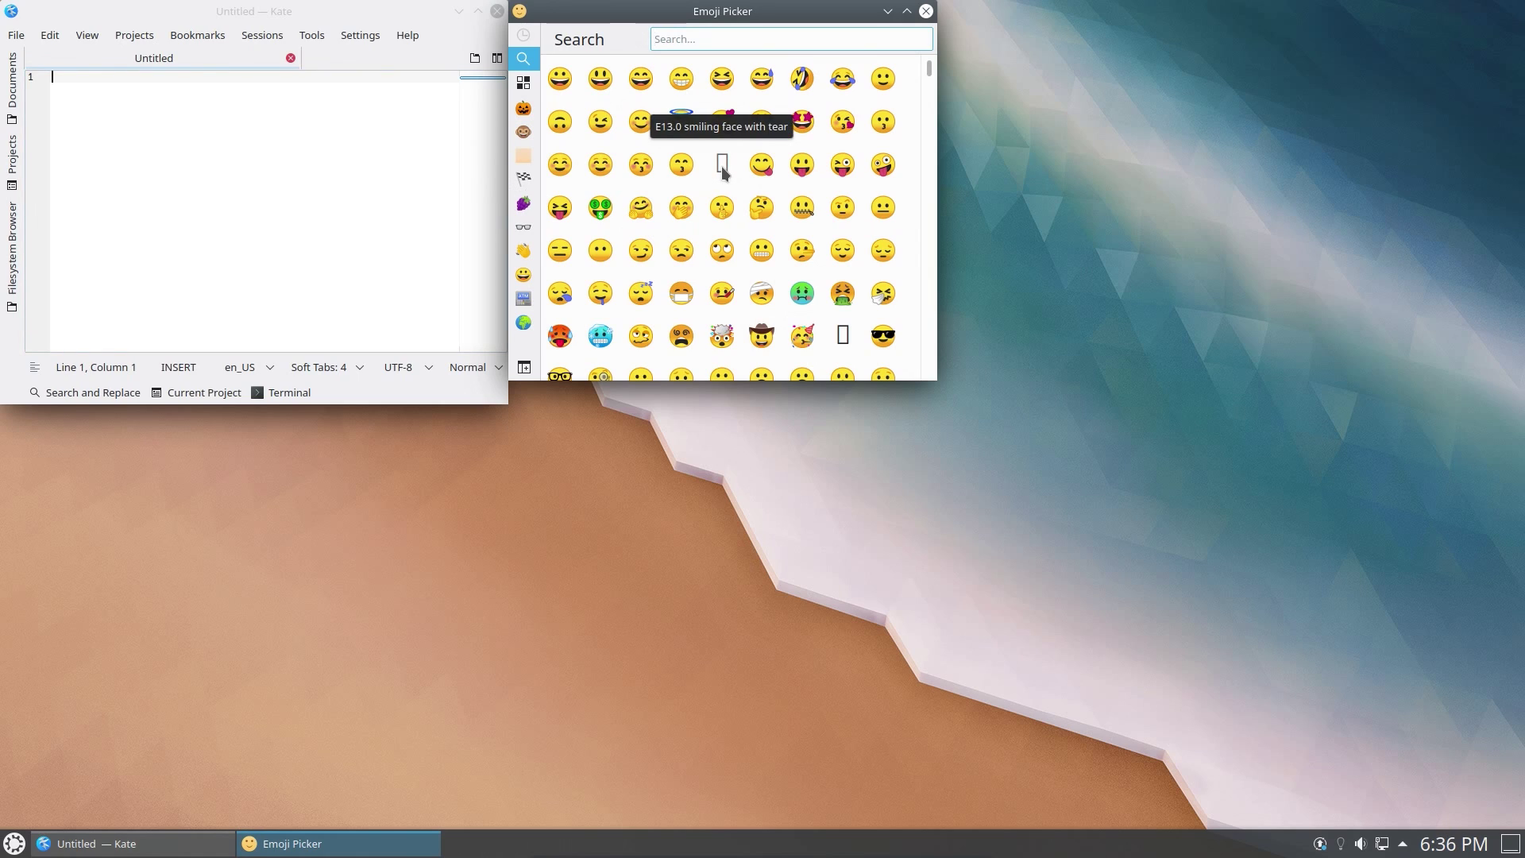
scroll(721, 226, down, 1)
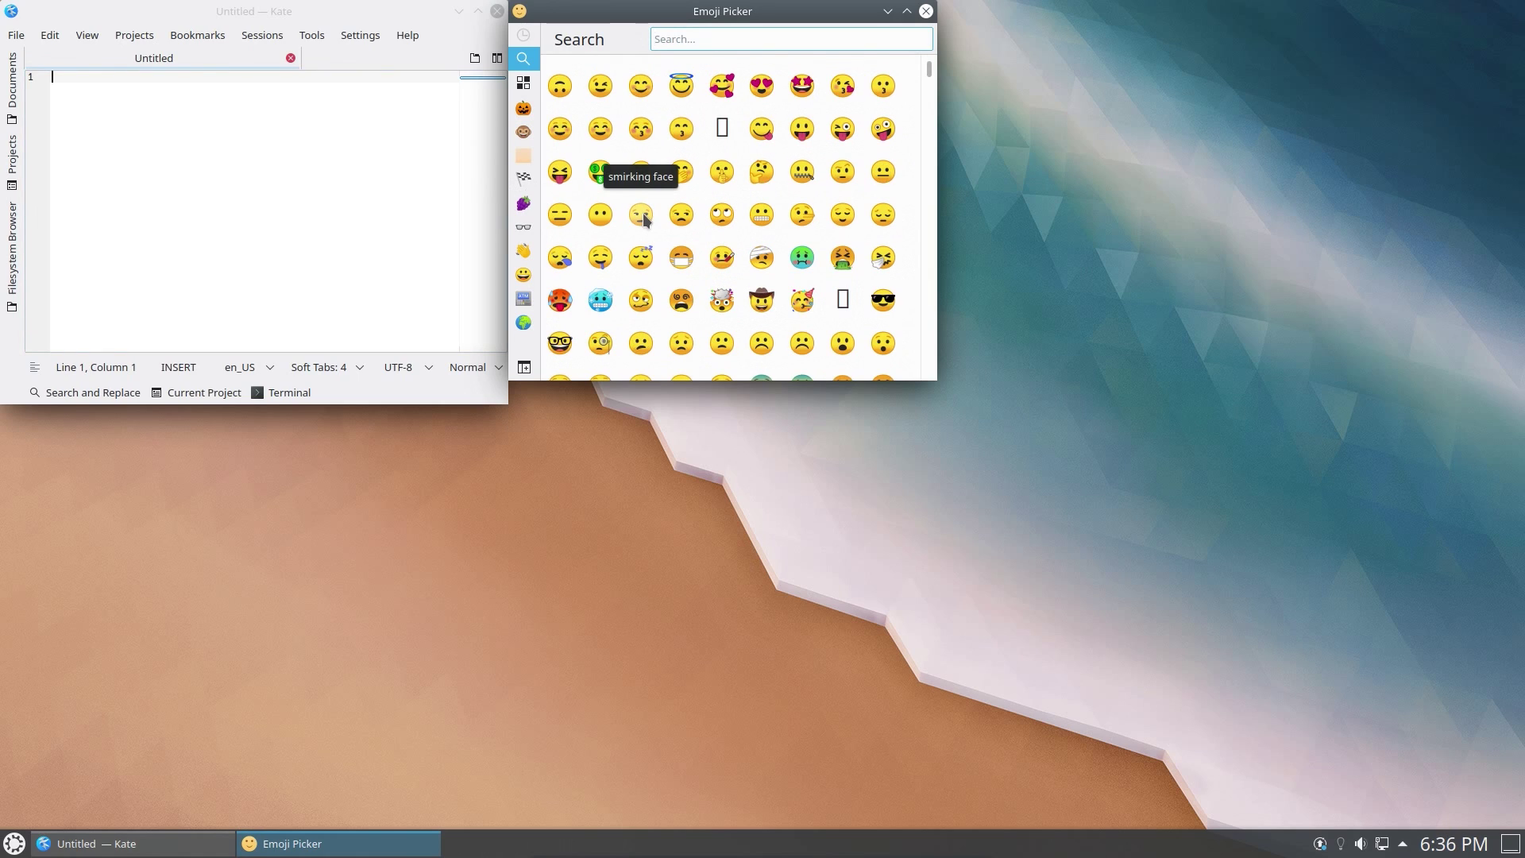
click(643, 216)
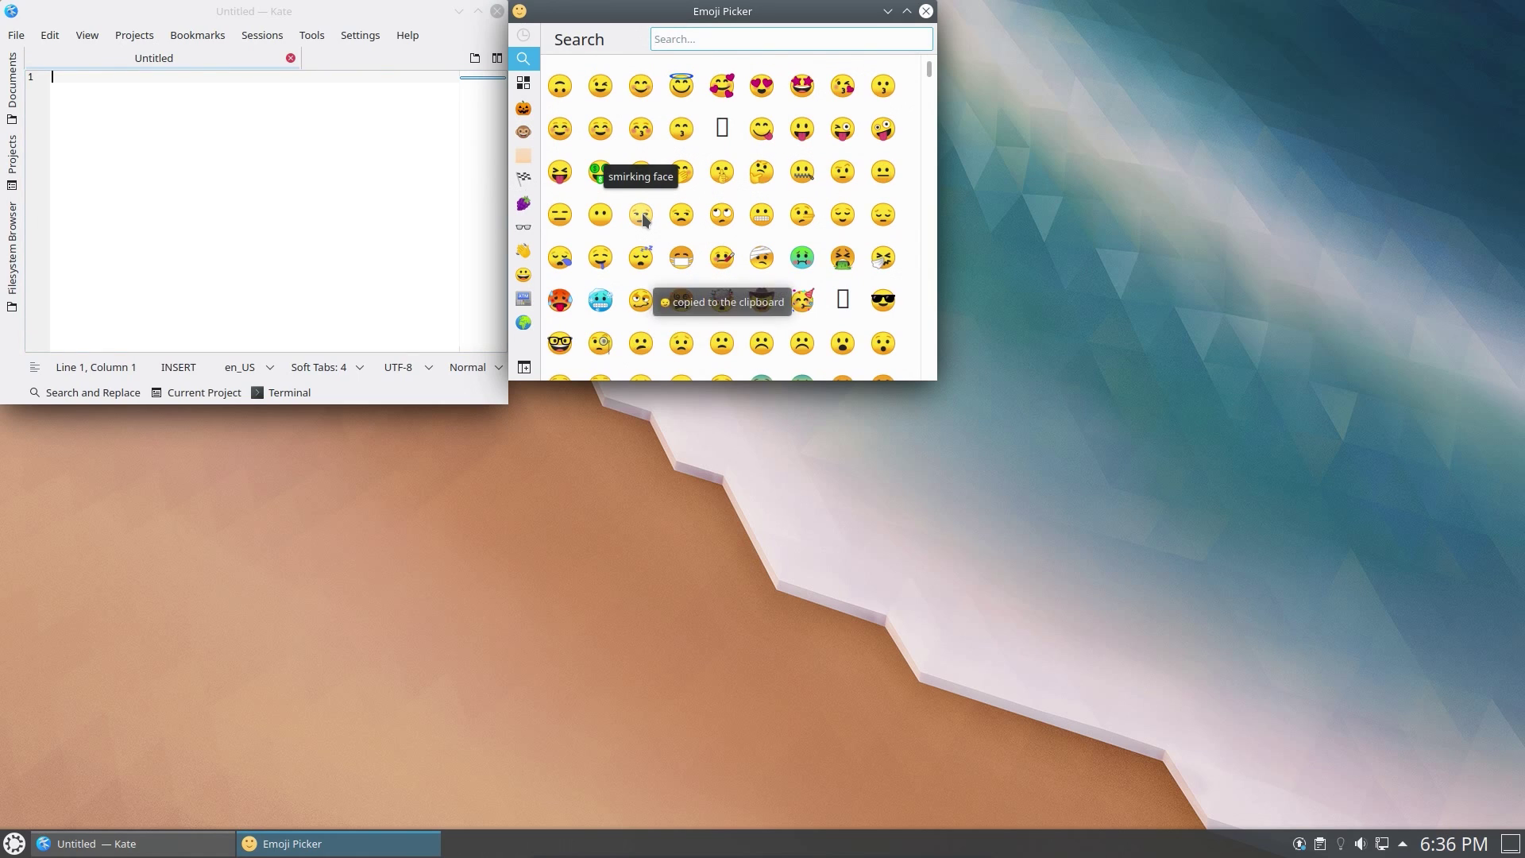
click(115, 107)
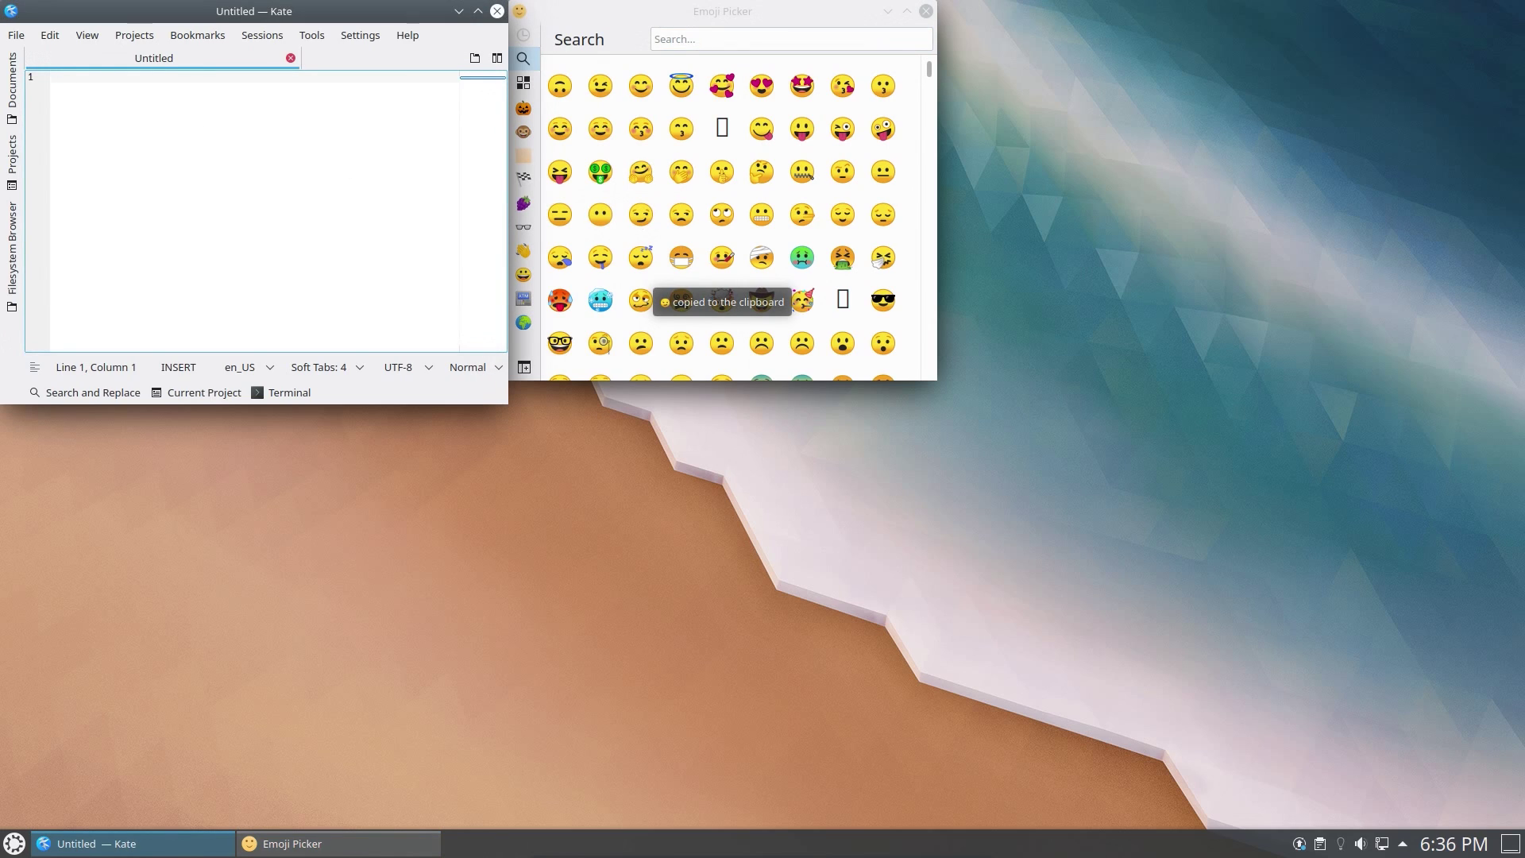
Step: Paste the emoji into Kate, then browse the launcher's Games, Graphics and other categories down to System
key(ctrl+v)
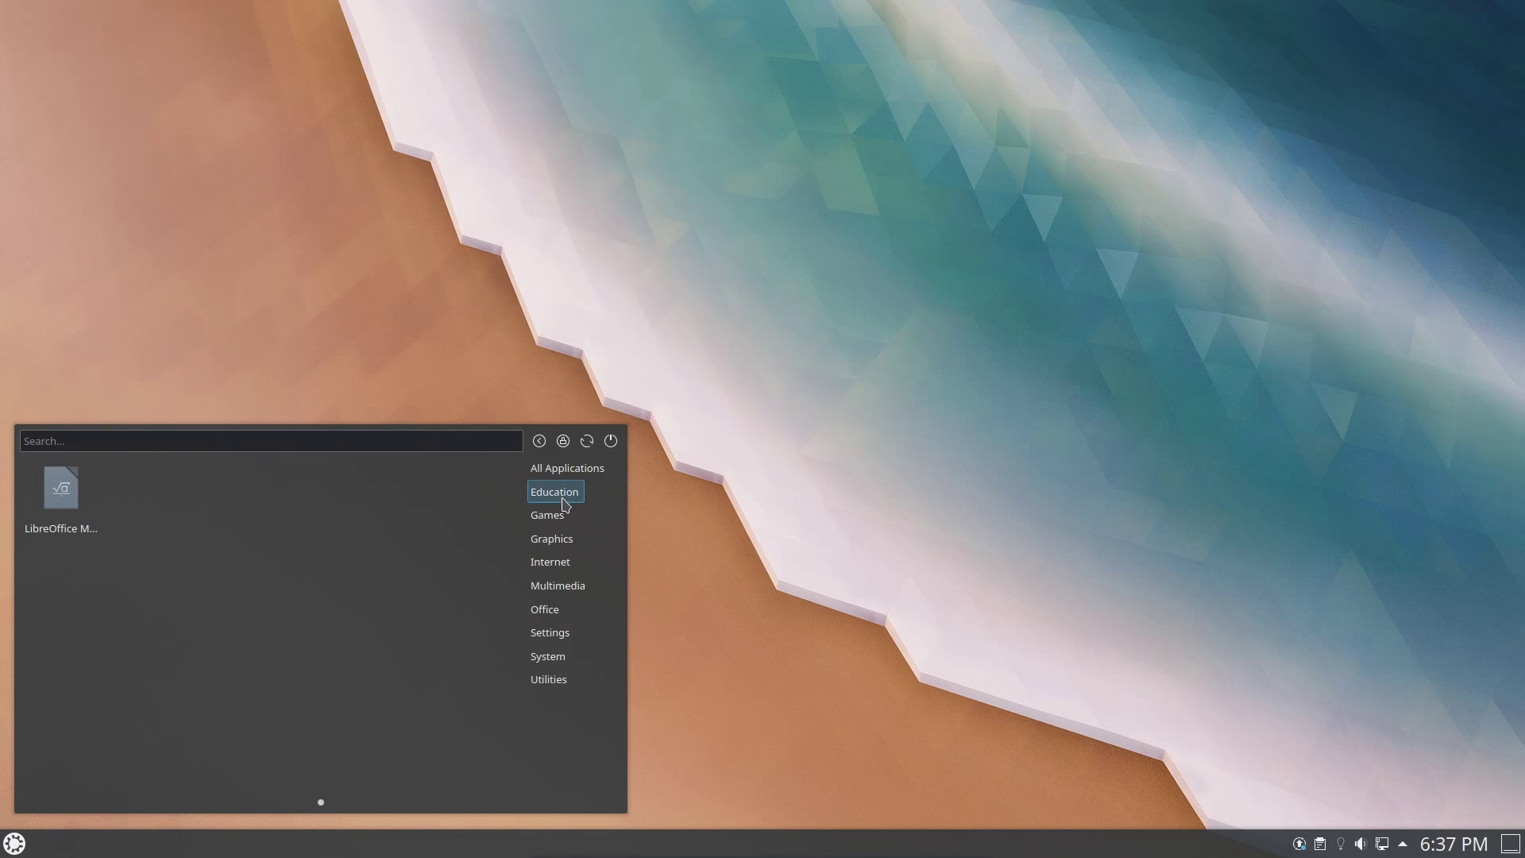
click(564, 516)
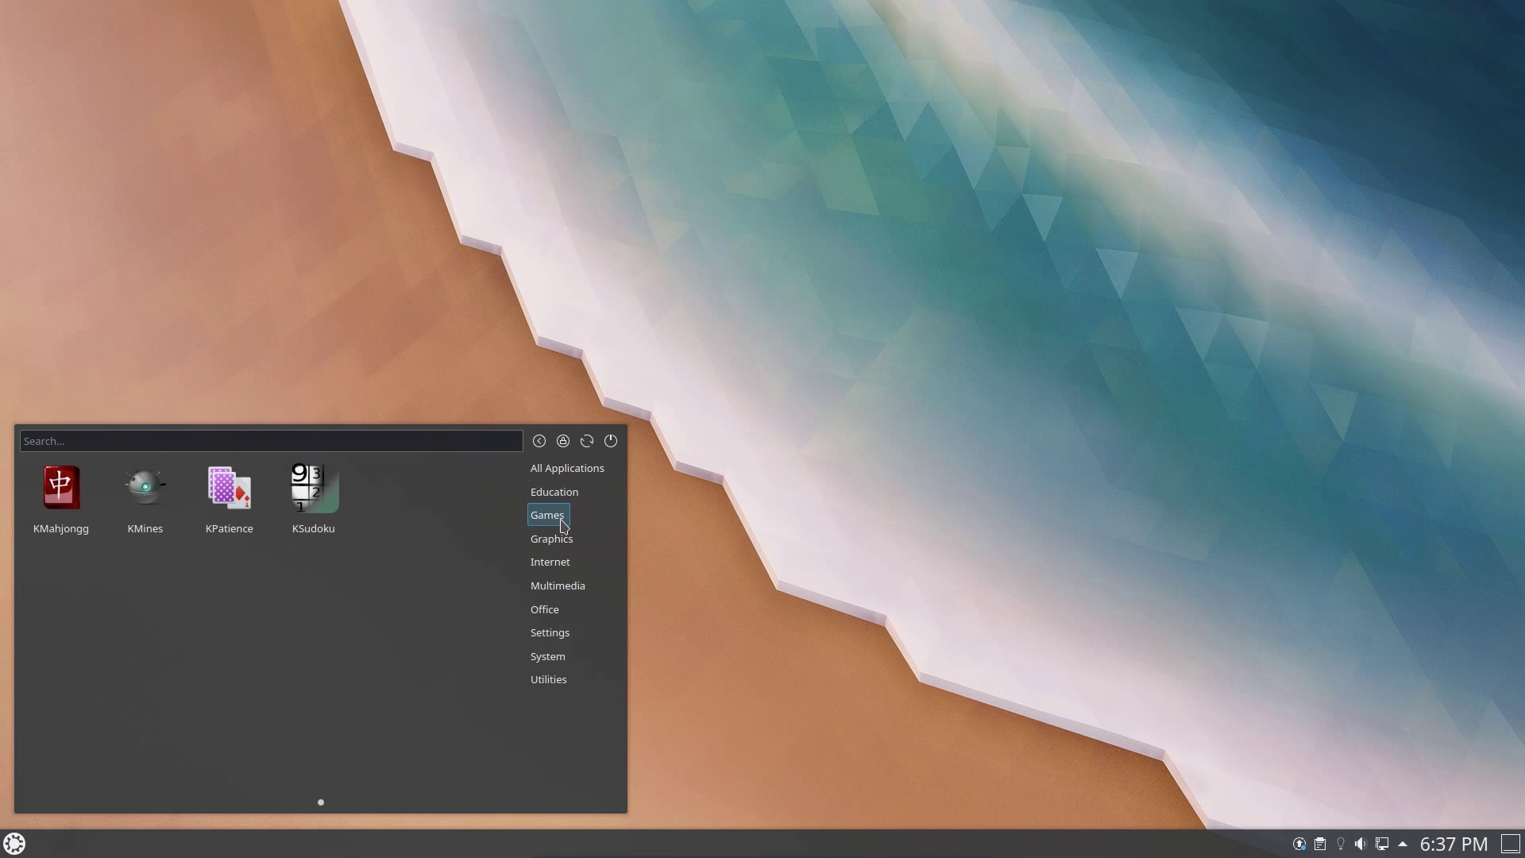
click(564, 539)
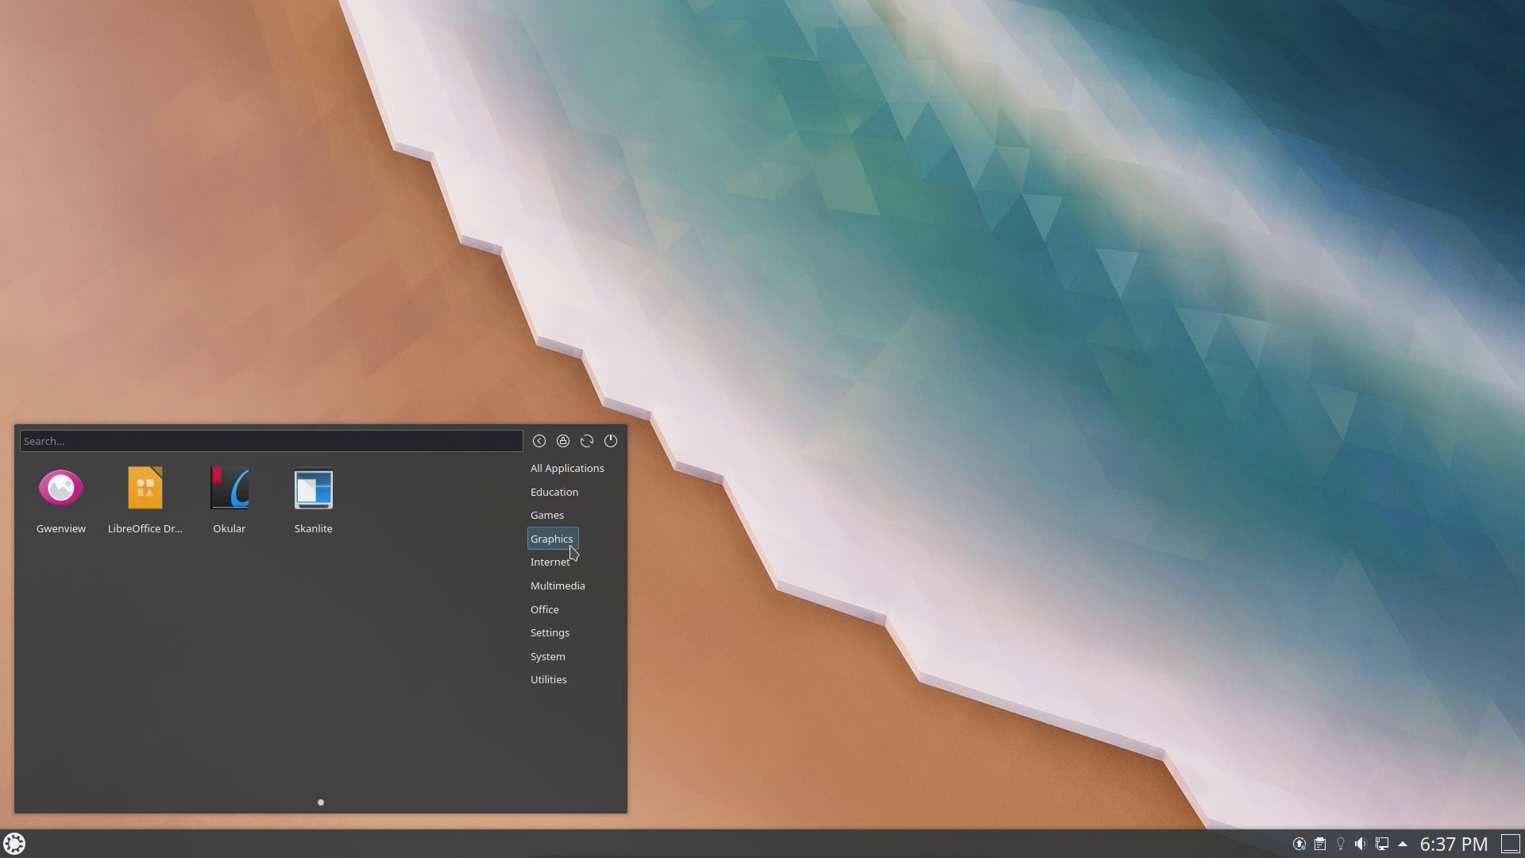
mouse_move(560, 562)
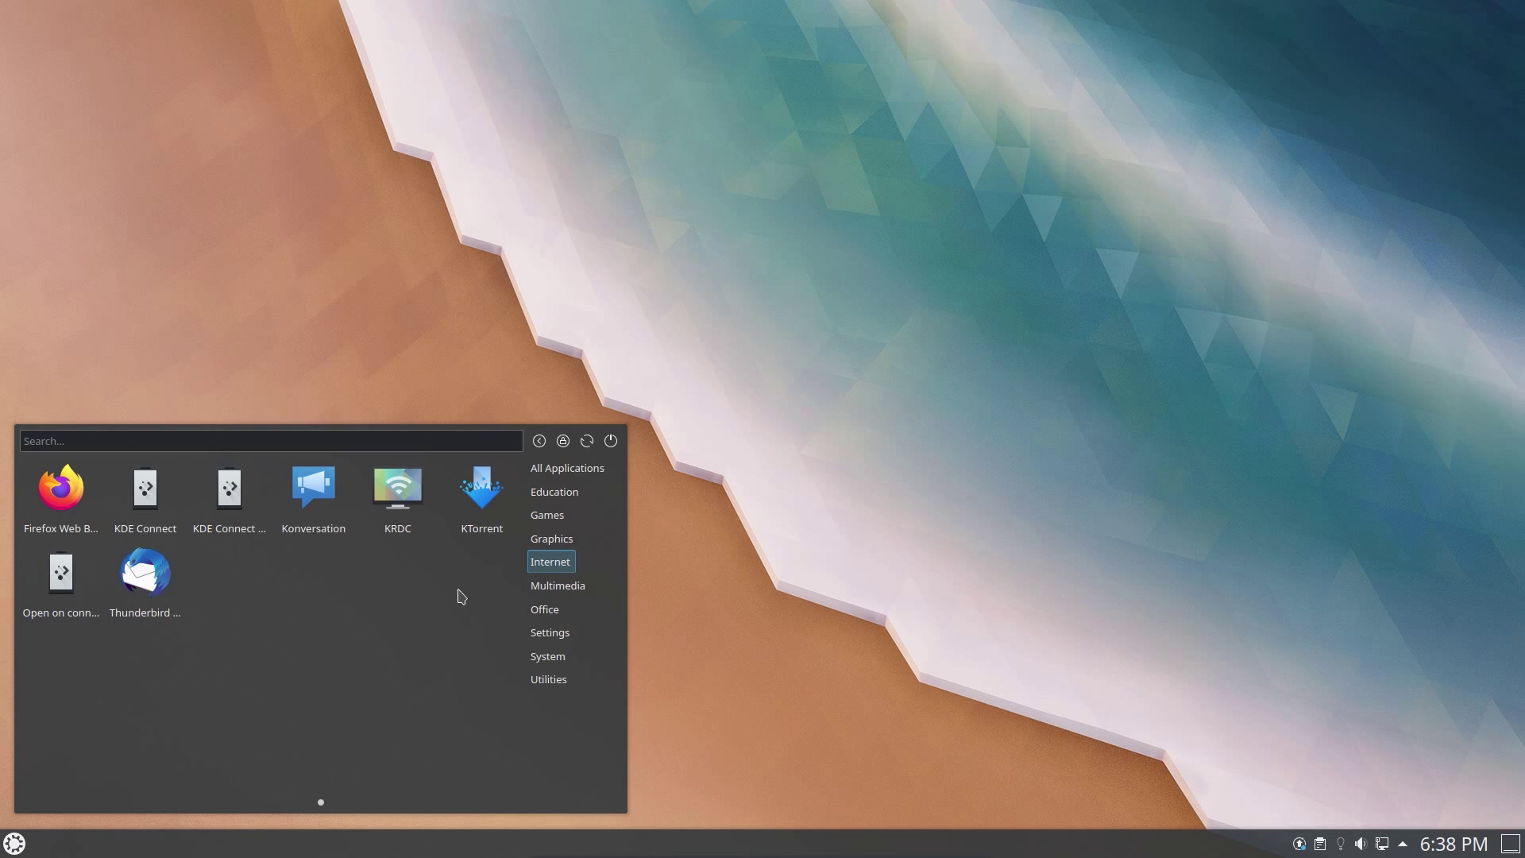
mouse_move(533, 590)
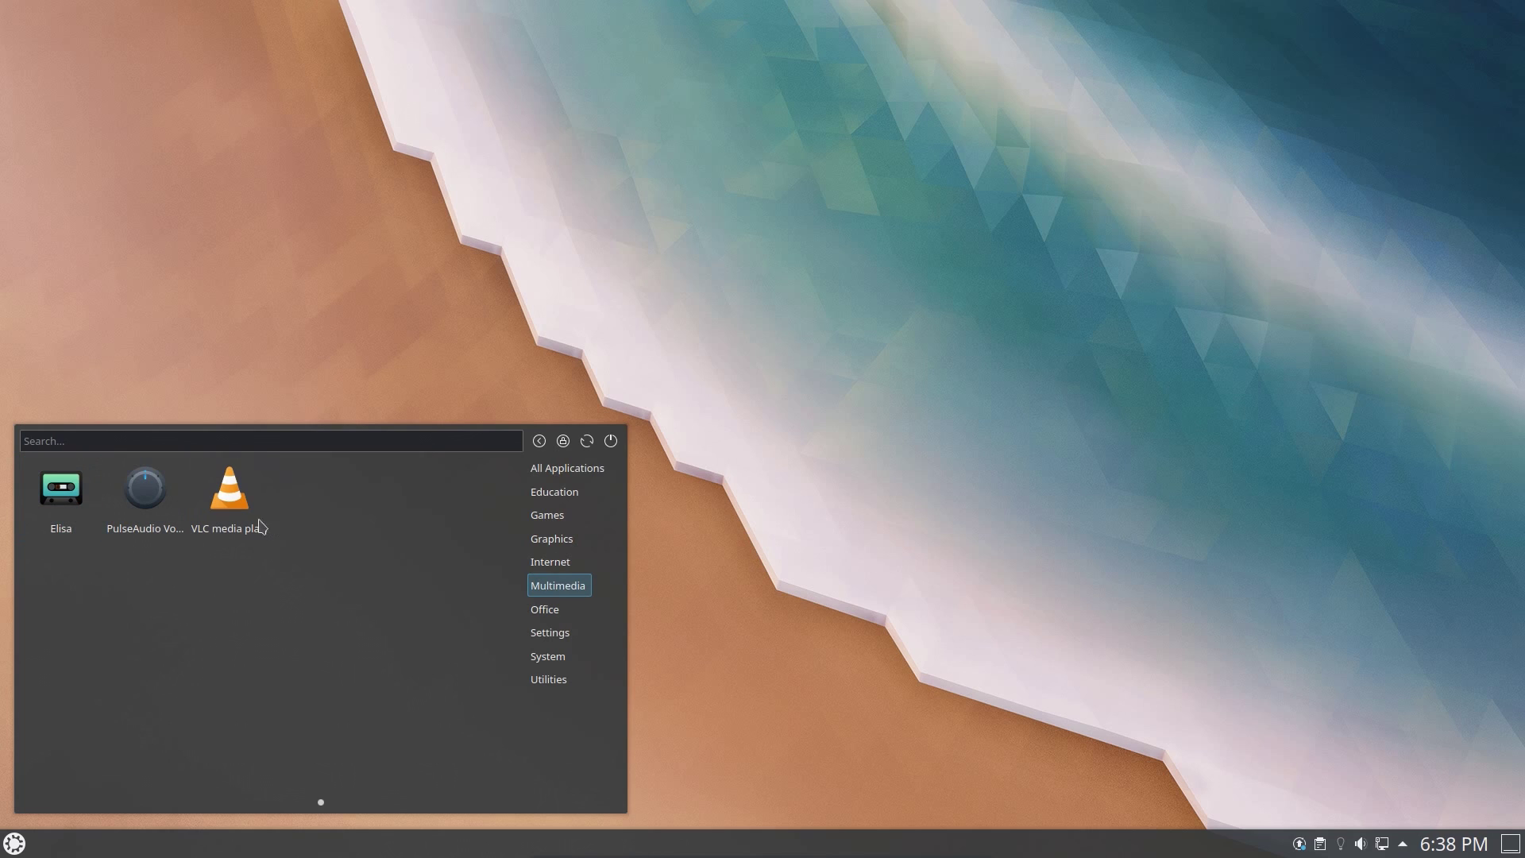
mouse_move(546, 618)
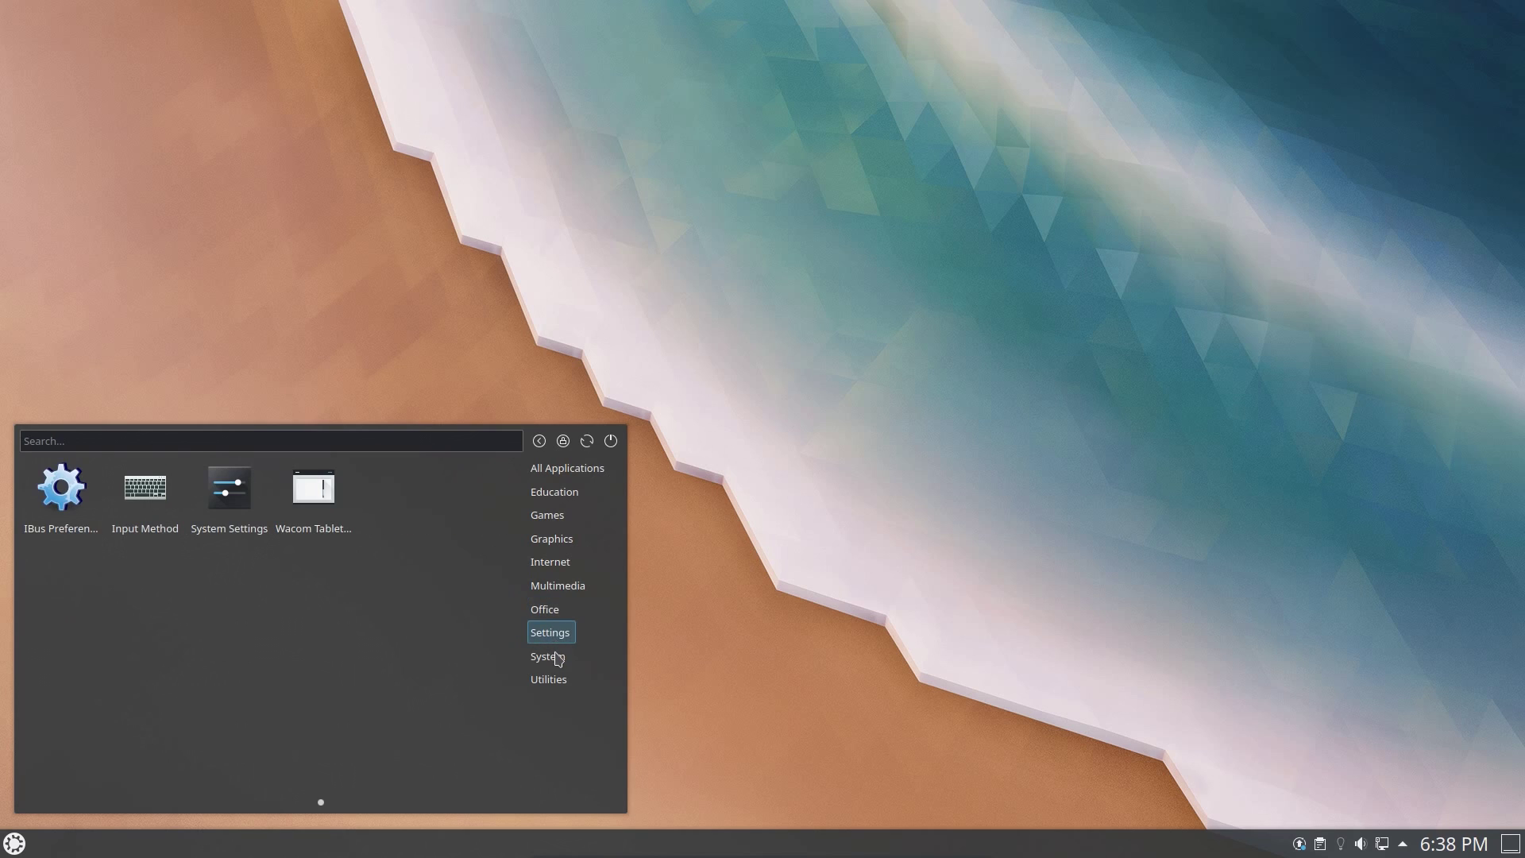
Step: Close the launcher and run 'snap list' in Konsole to check installed snaps
mouse_move(559, 684)
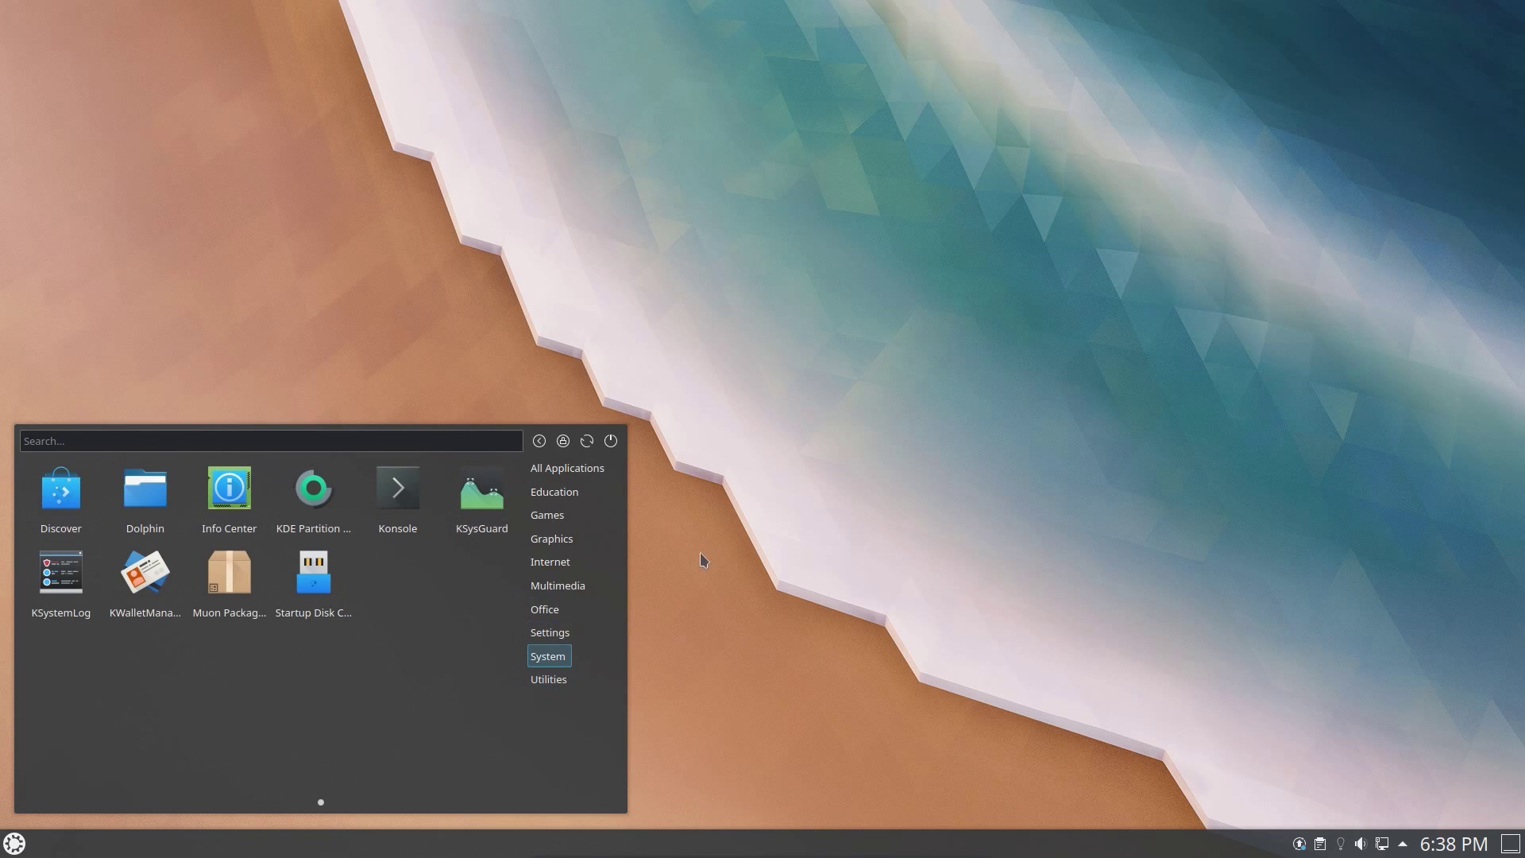
click(743, 510)
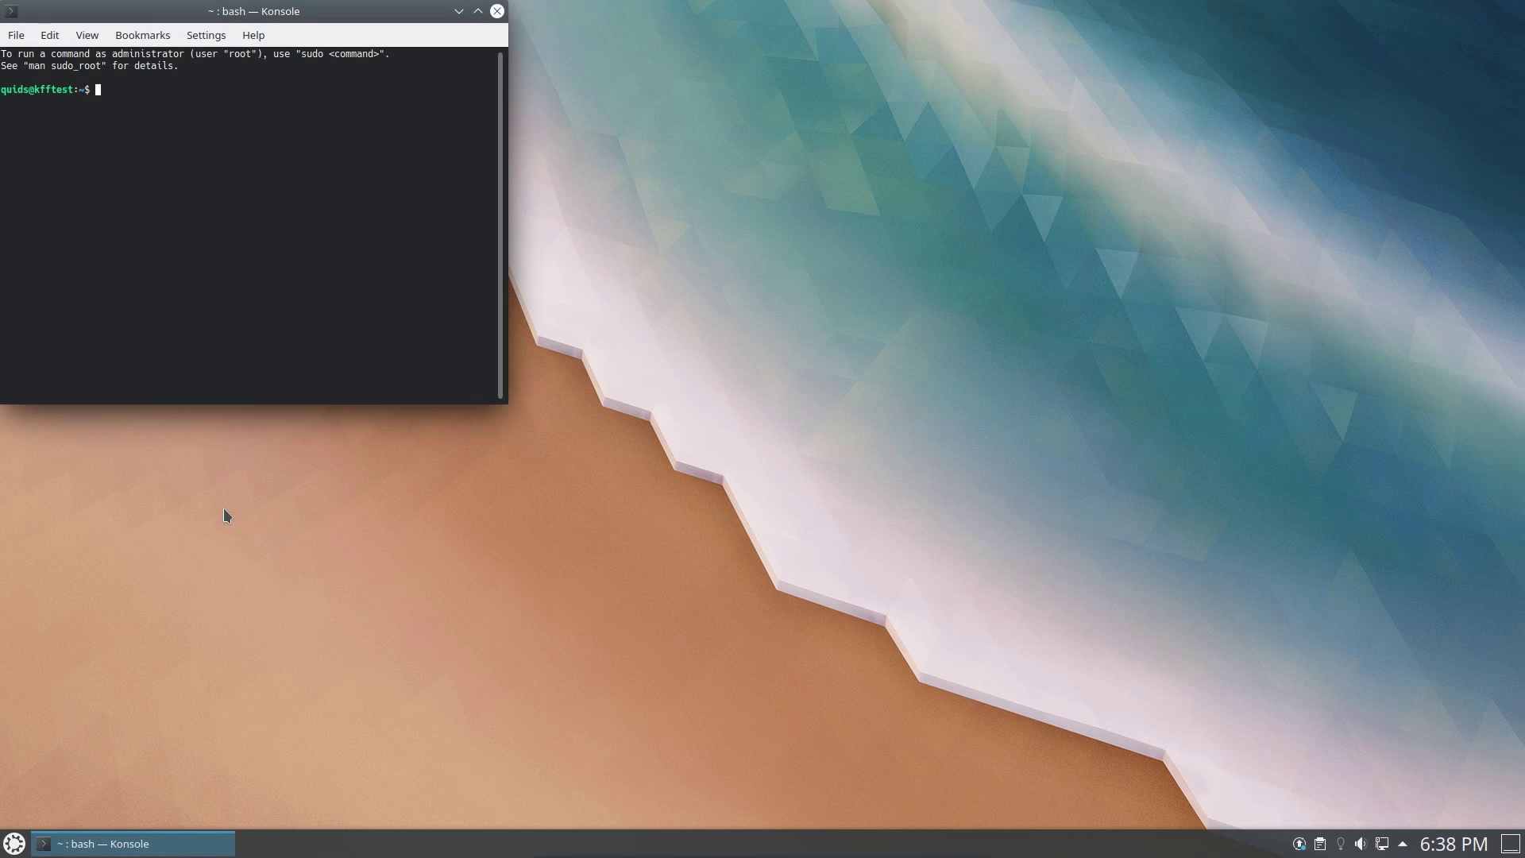
text(k)
key(BackSpace)
text(snap list)
key(Return)
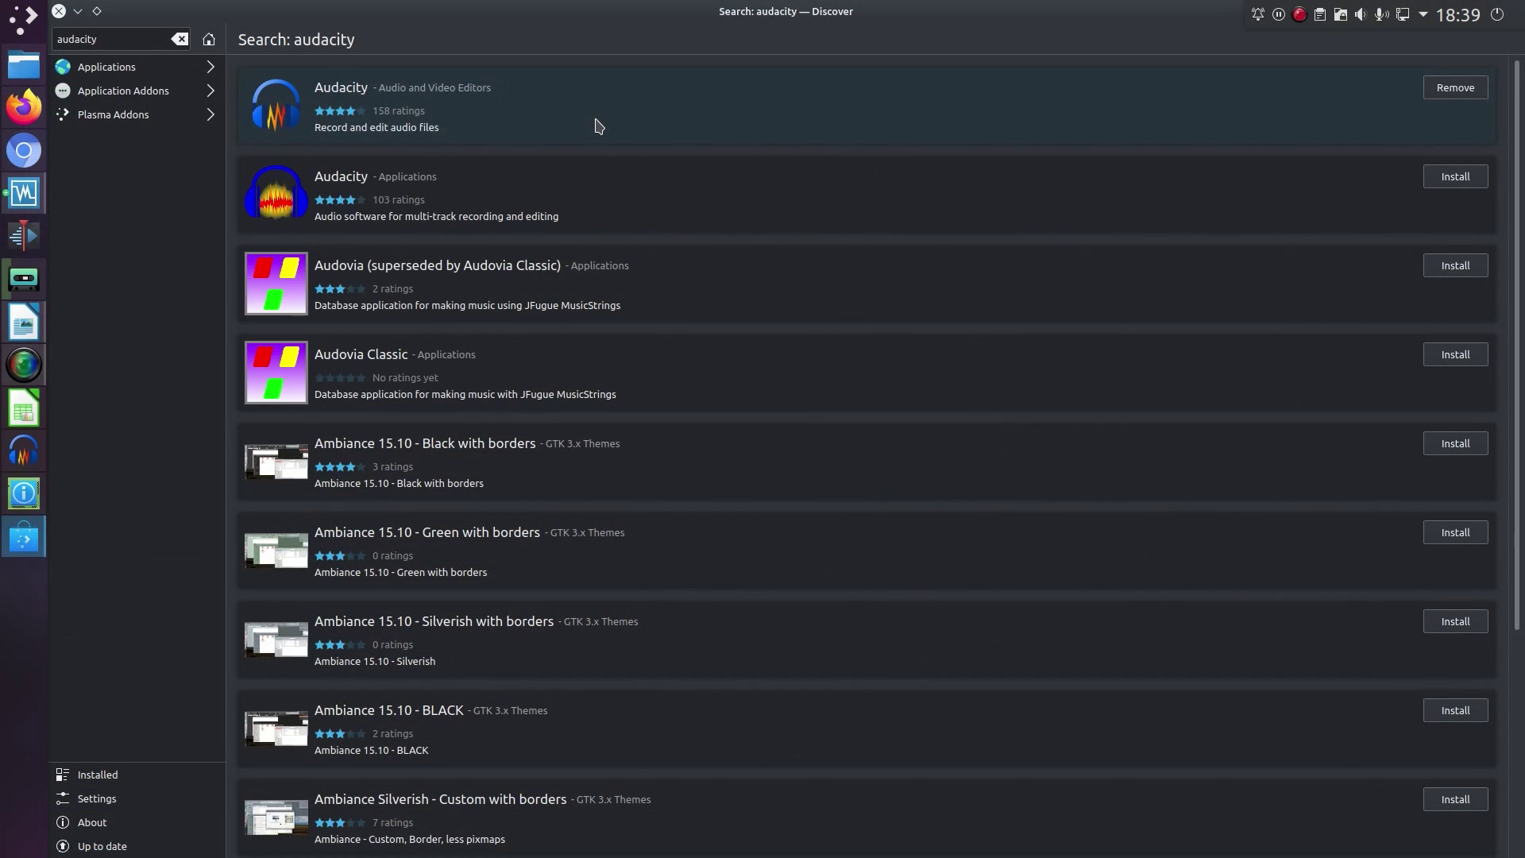
Step: Compare the Audacity and snap VLC package details in Discover
click(599, 125)
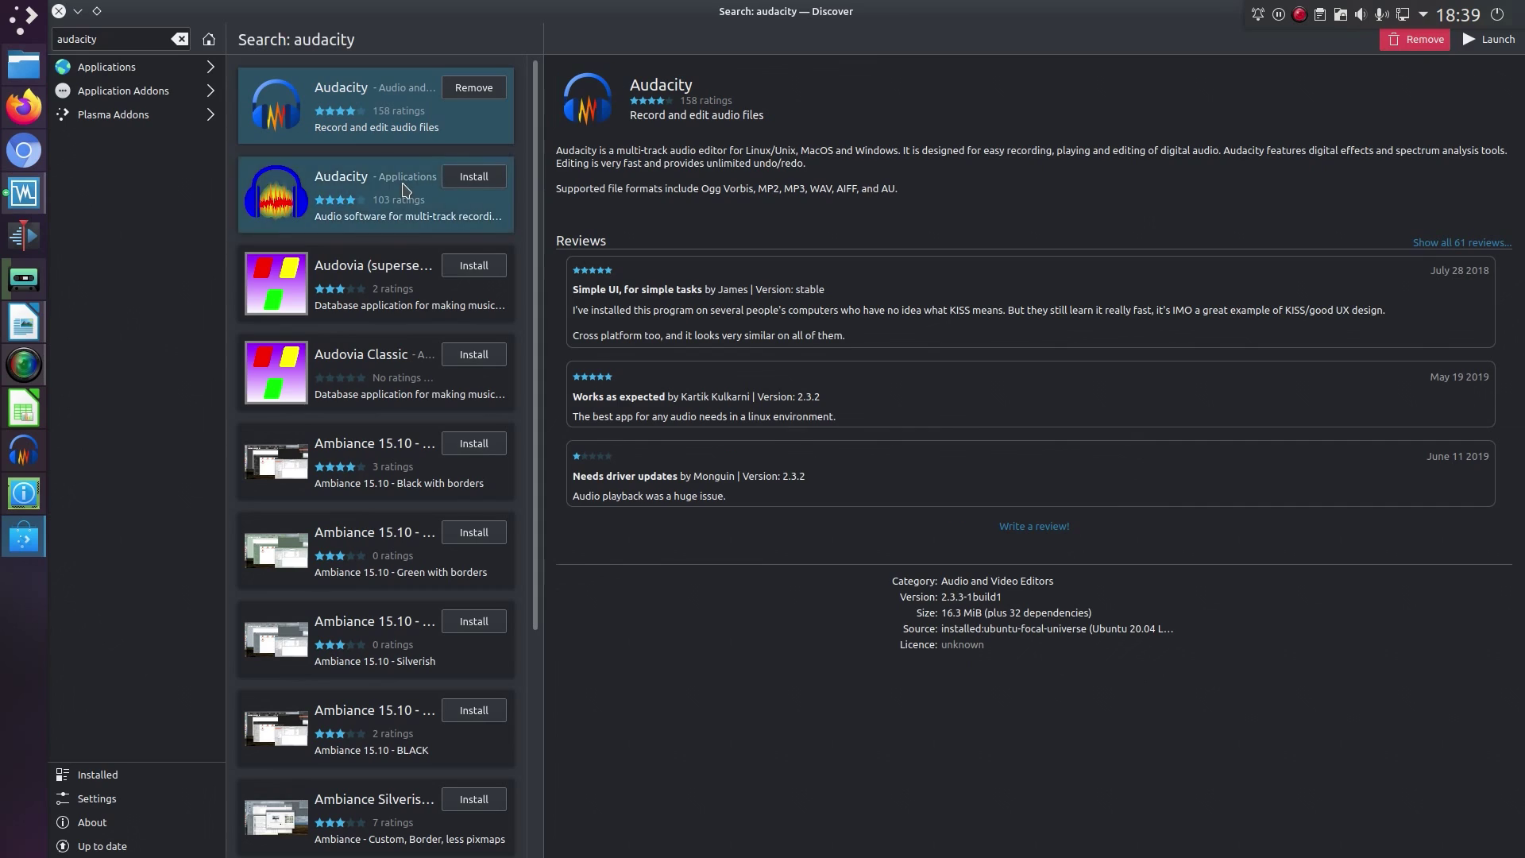
click(404, 189)
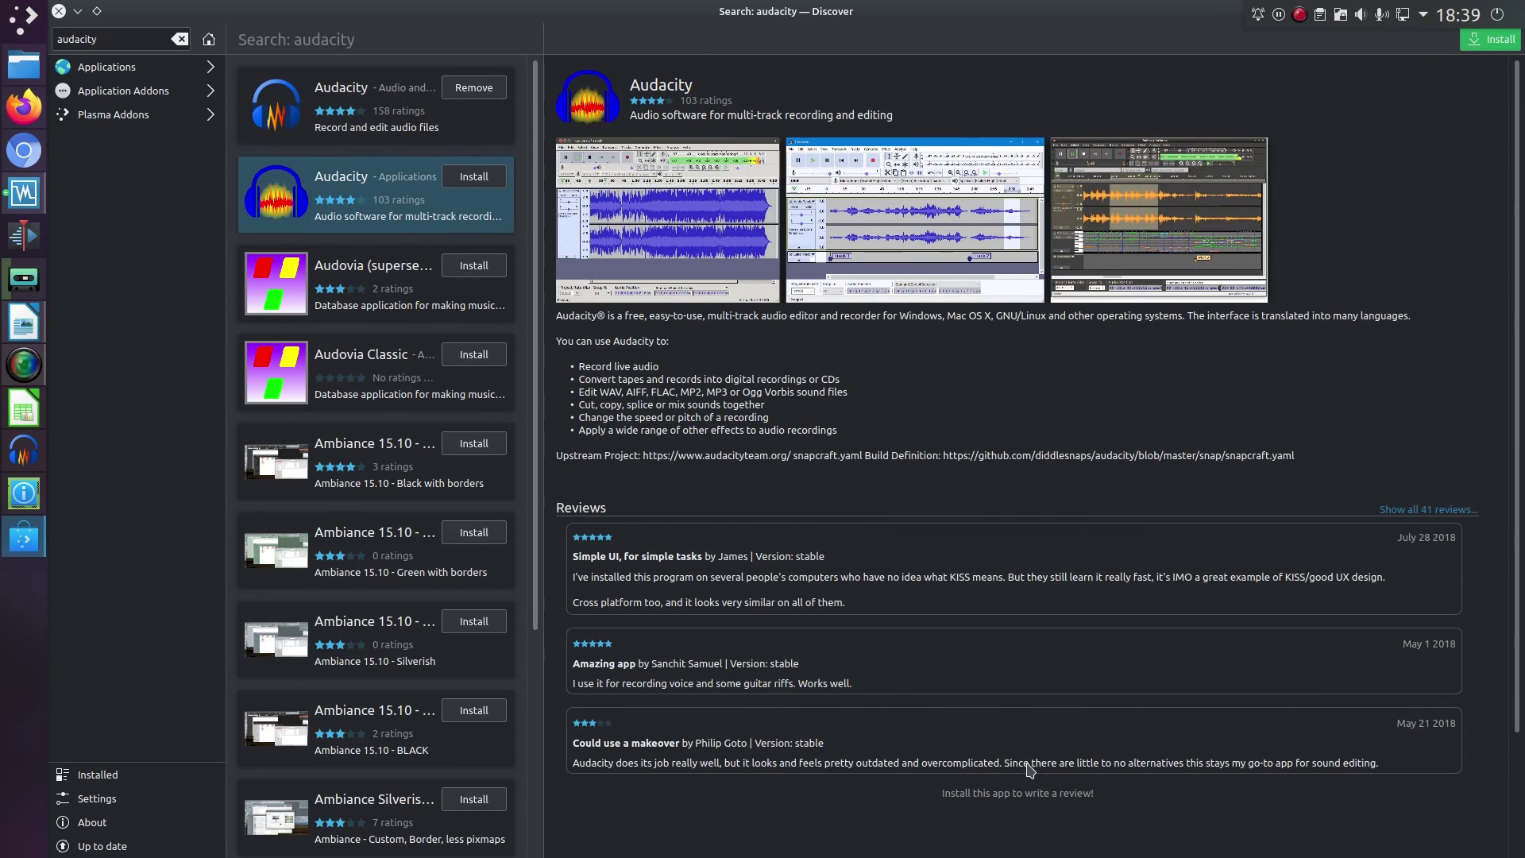
scroll(1000, 722, down, 3)
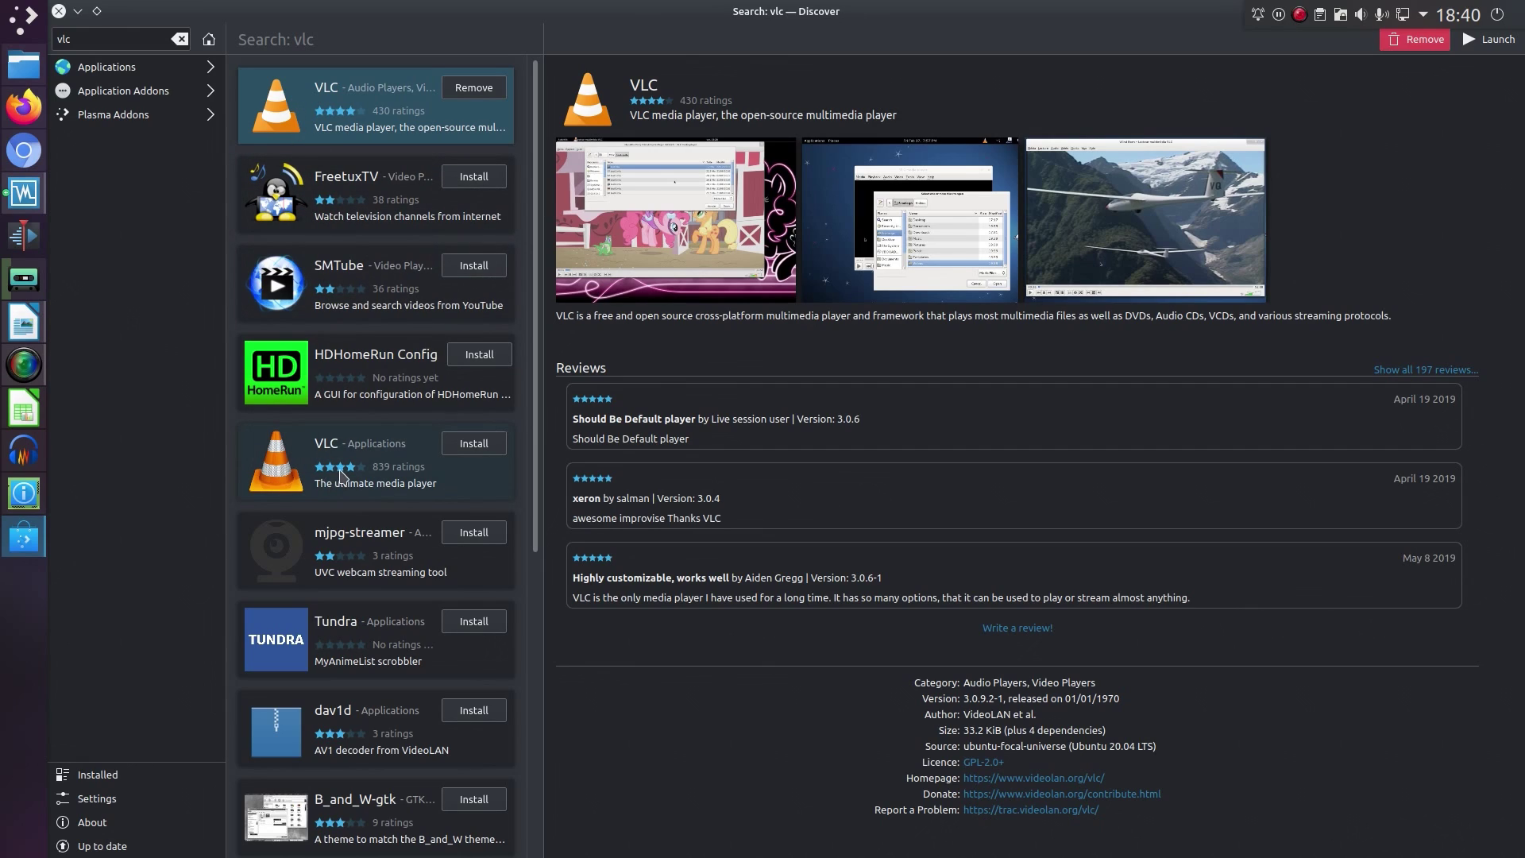
click(378, 461)
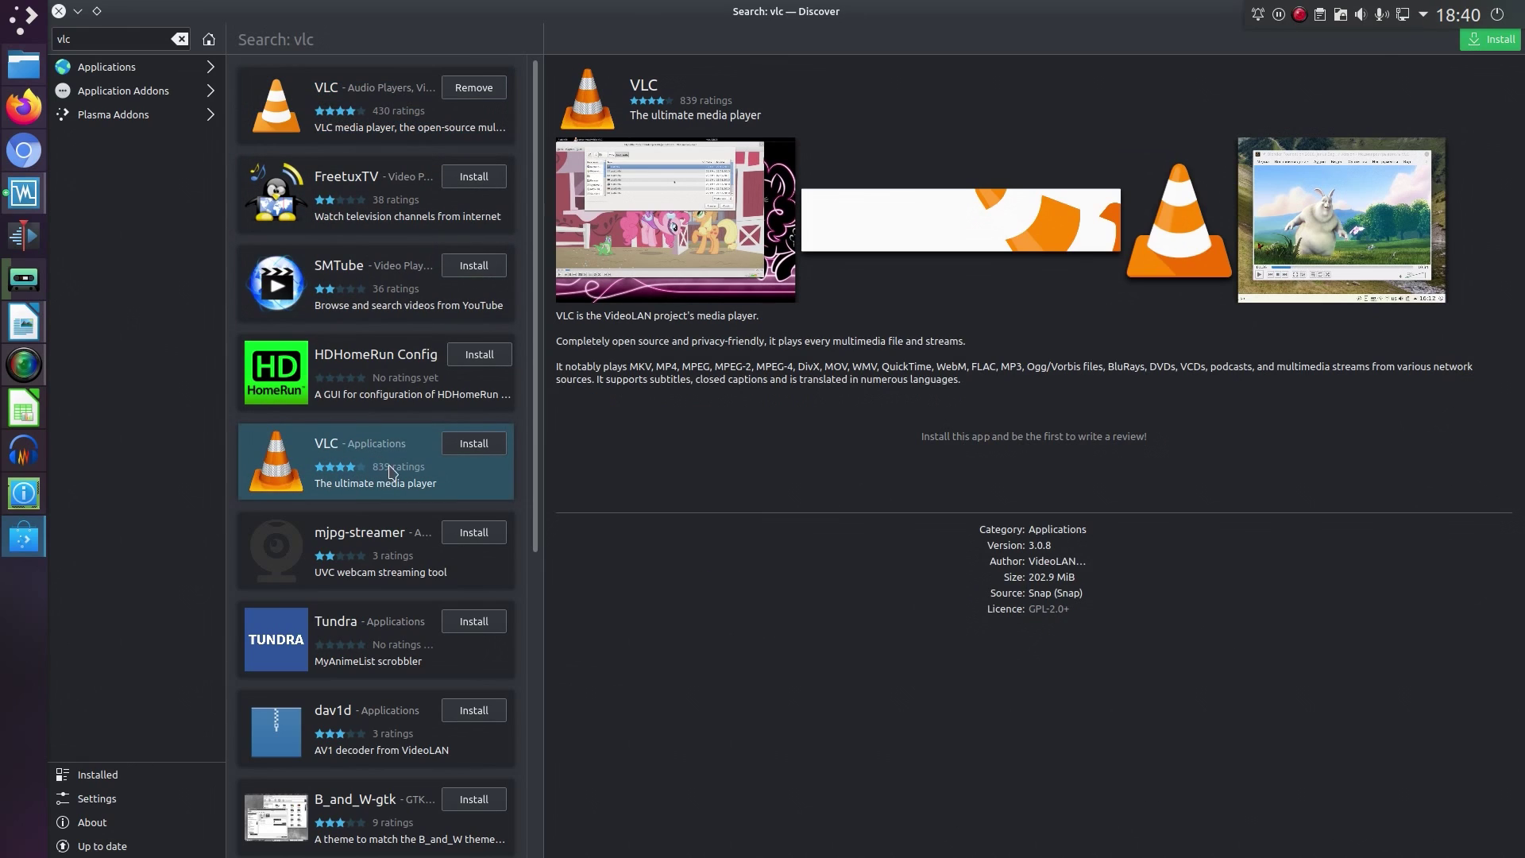
Step: Search 'raspberry pi', view Raspberry Pi Imager's details, then switch to Chromium
double_click(127, 39)
text(raspberry pi)
click(363, 289)
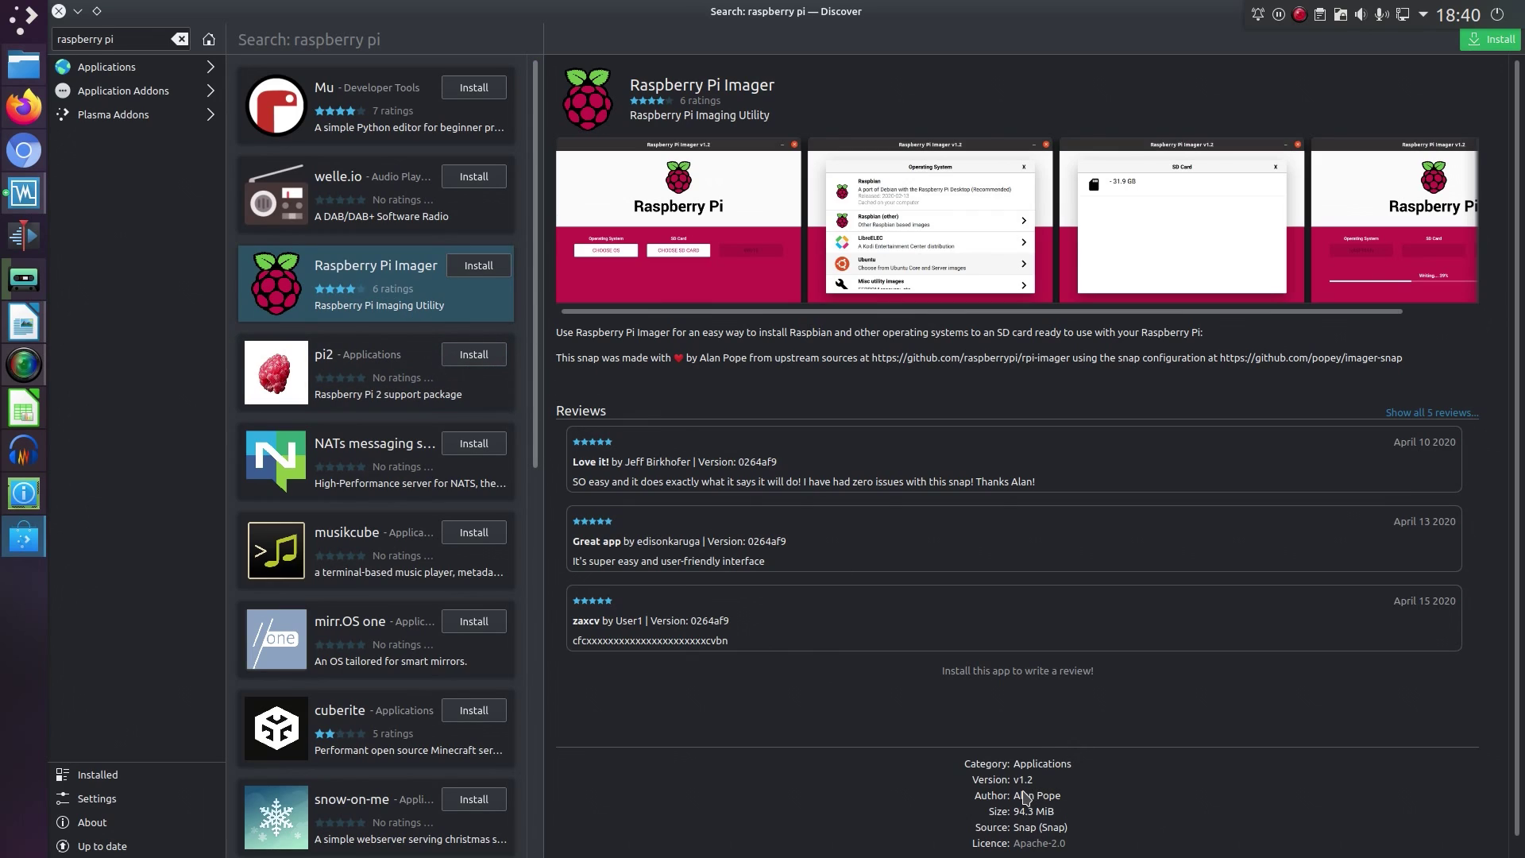
key(alt+Tab)
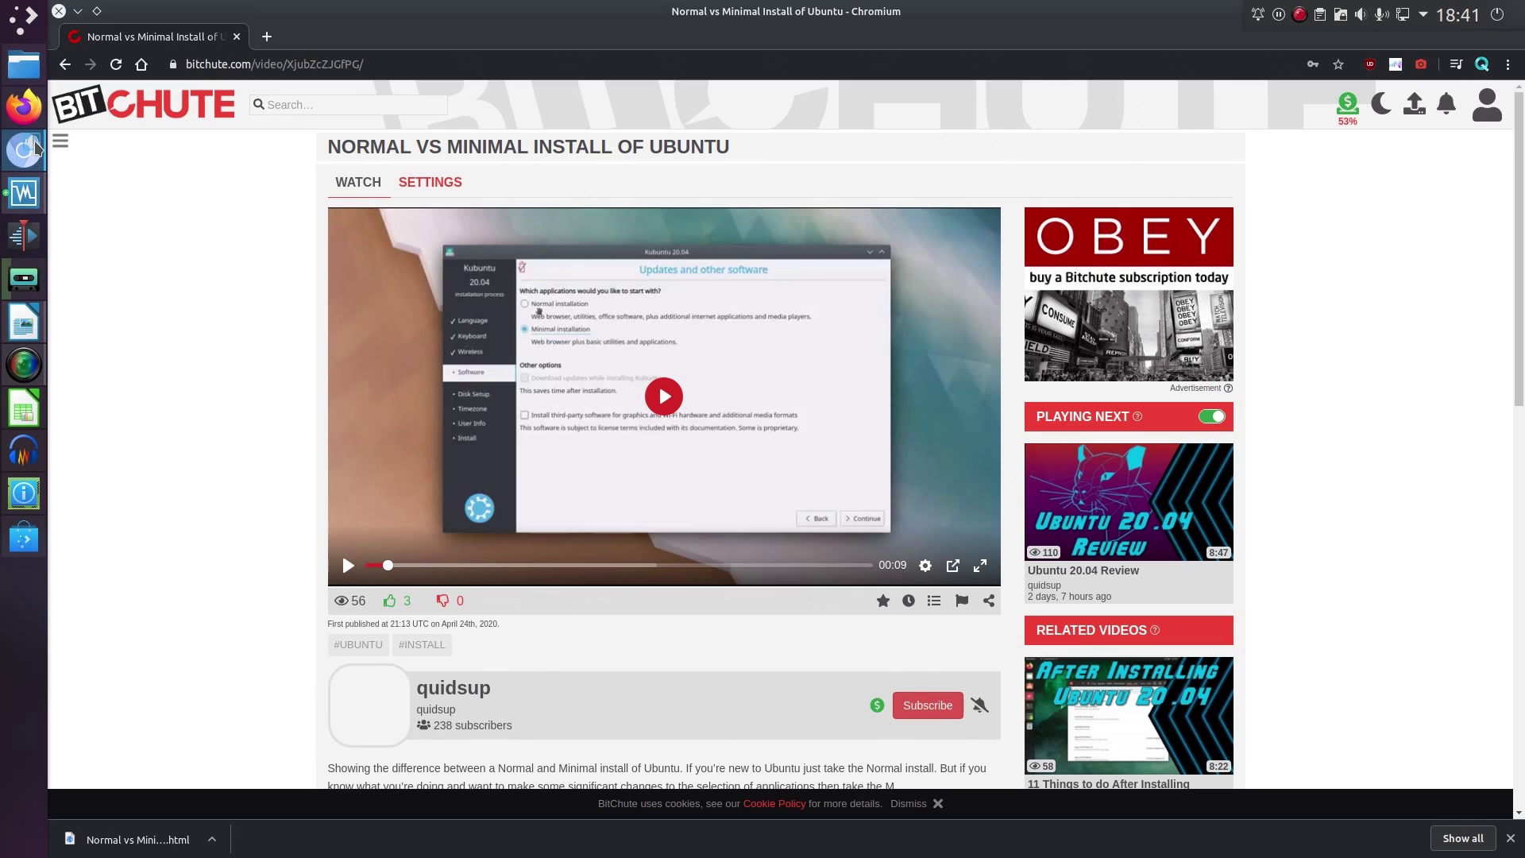
Step: Show the Chromium window preview from its dock icon
mouse_move(36, 166)
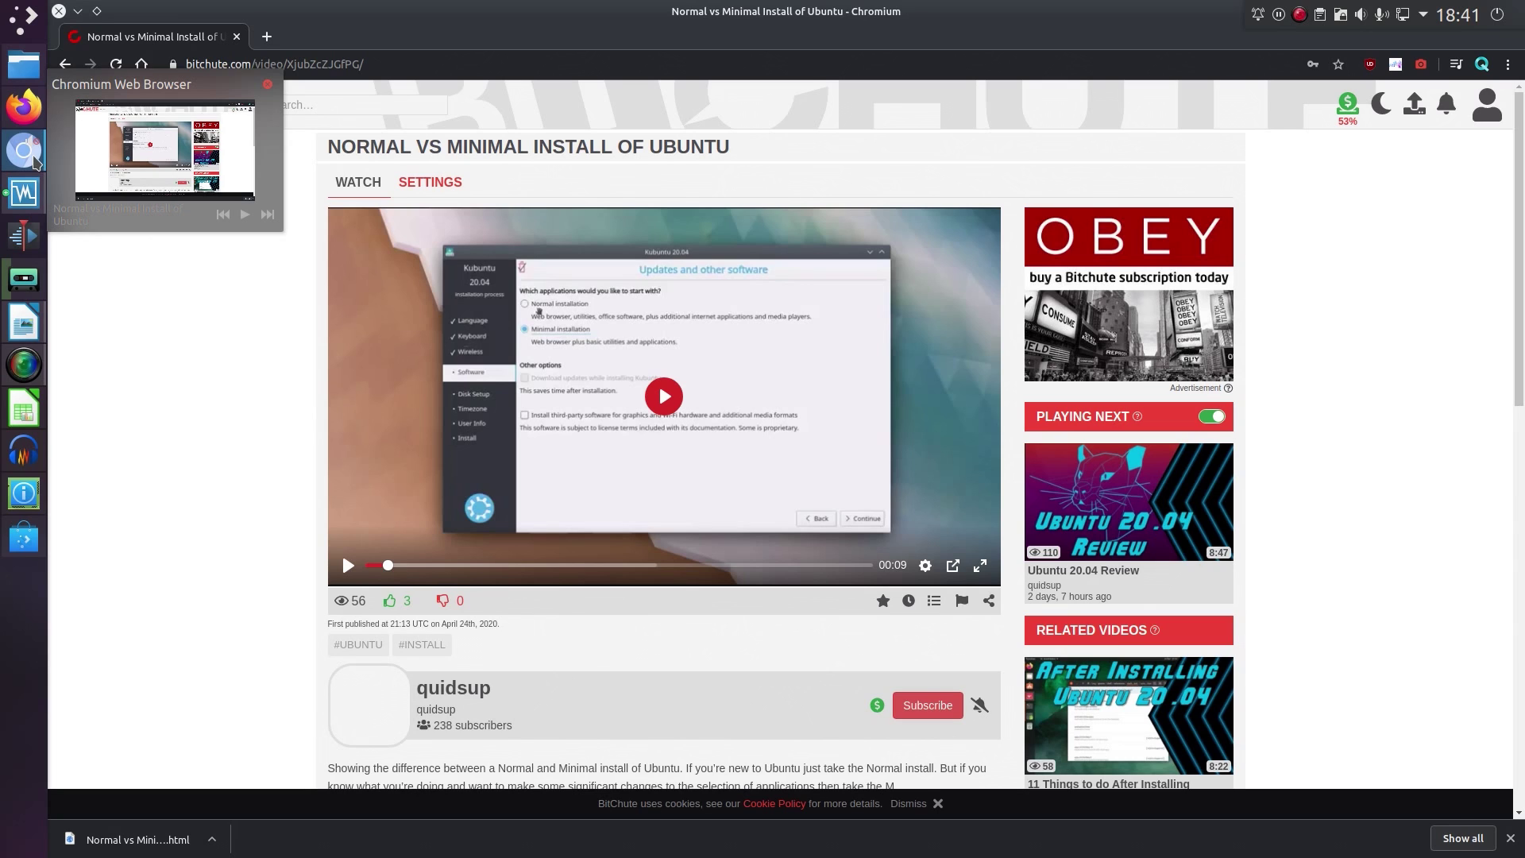
click(33, 15)
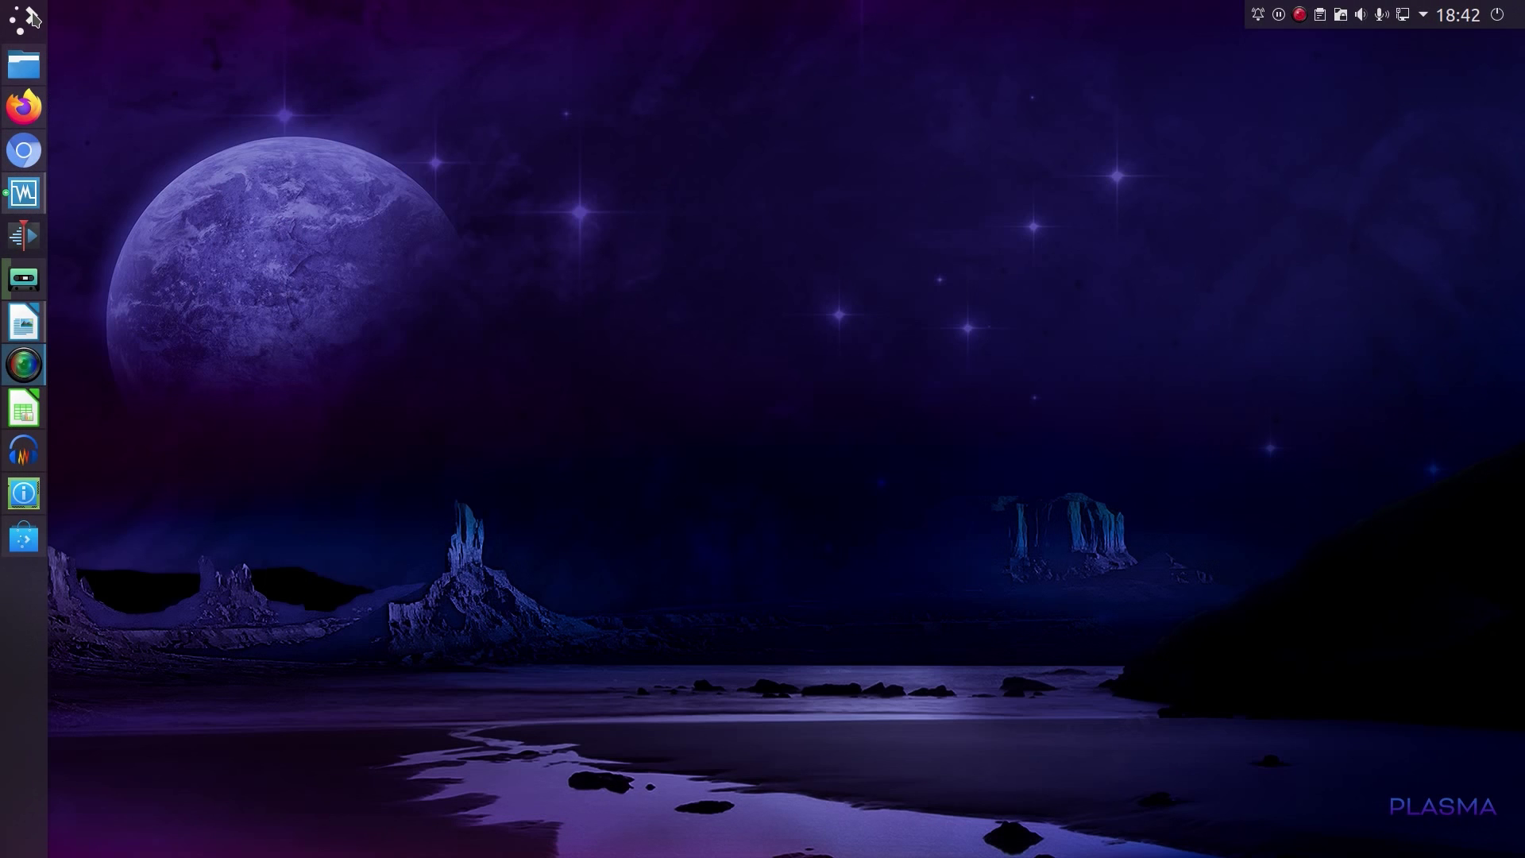
click(34, 16)
text(nv)
click(430, 193)
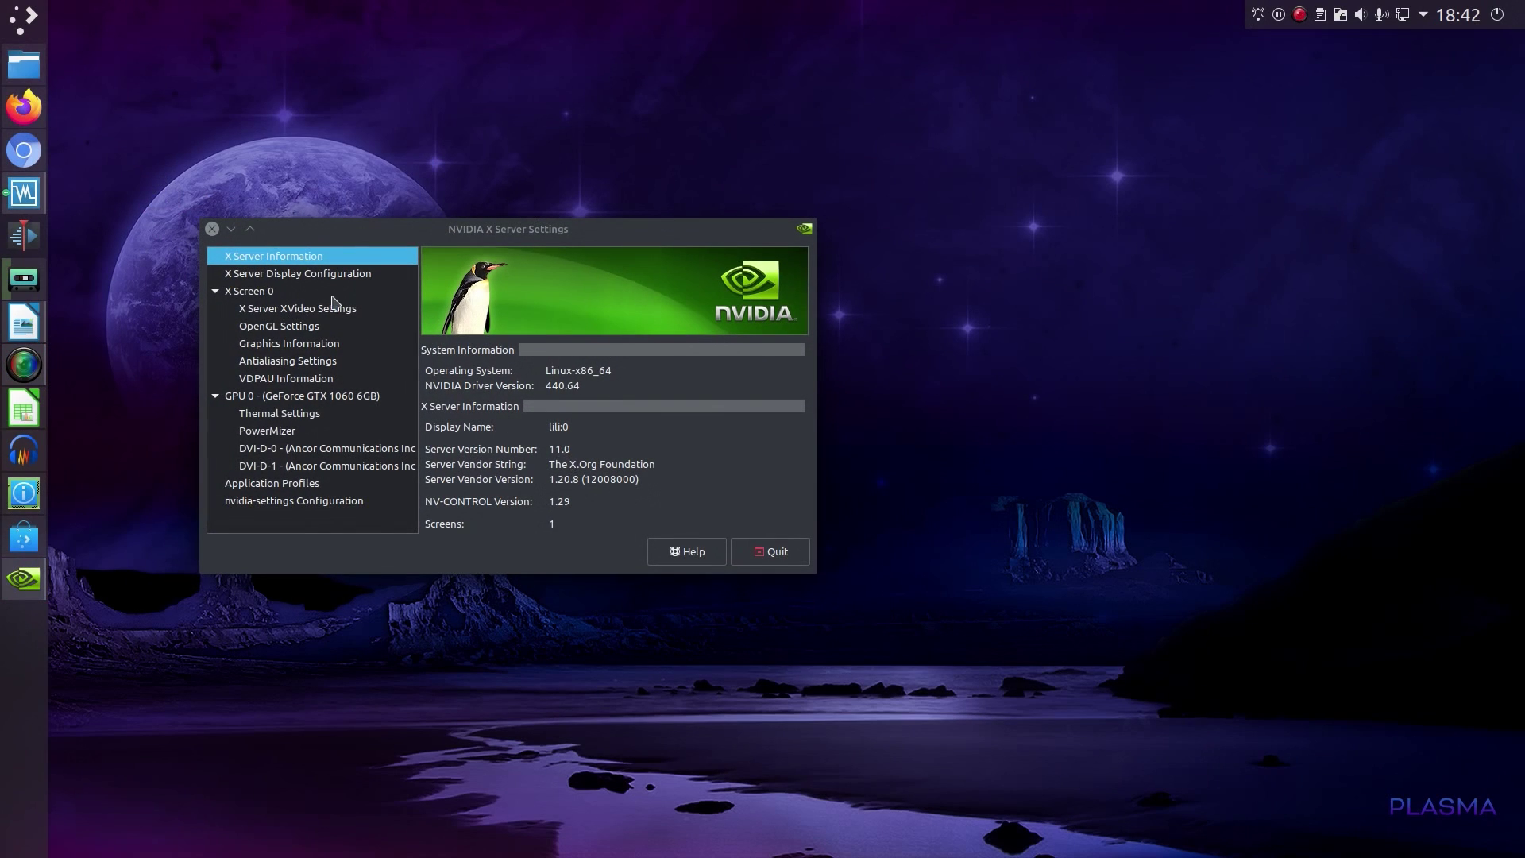
click(212, 228)
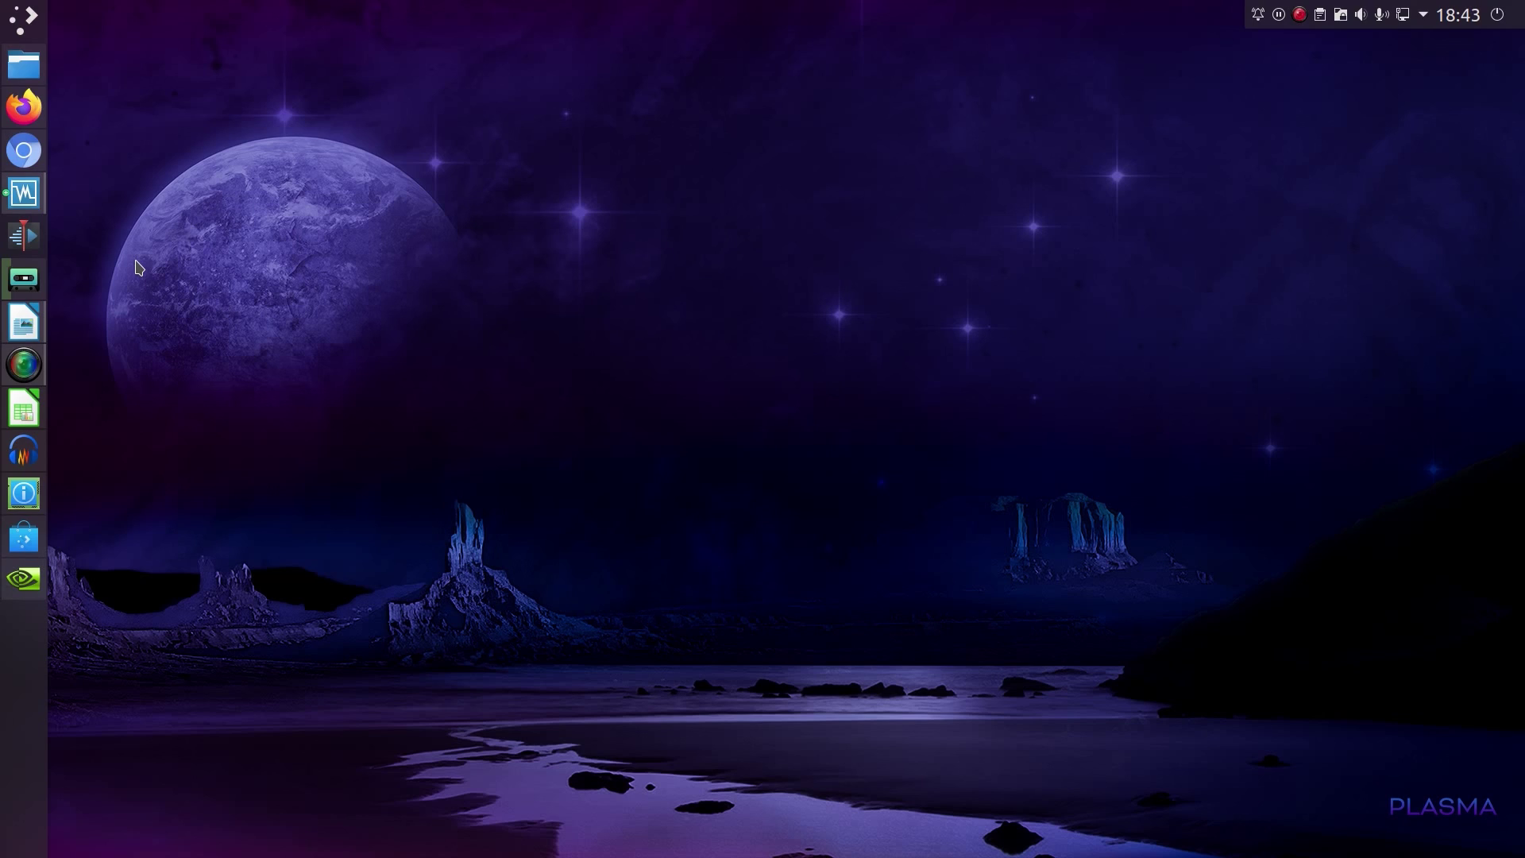
click(38, 249)
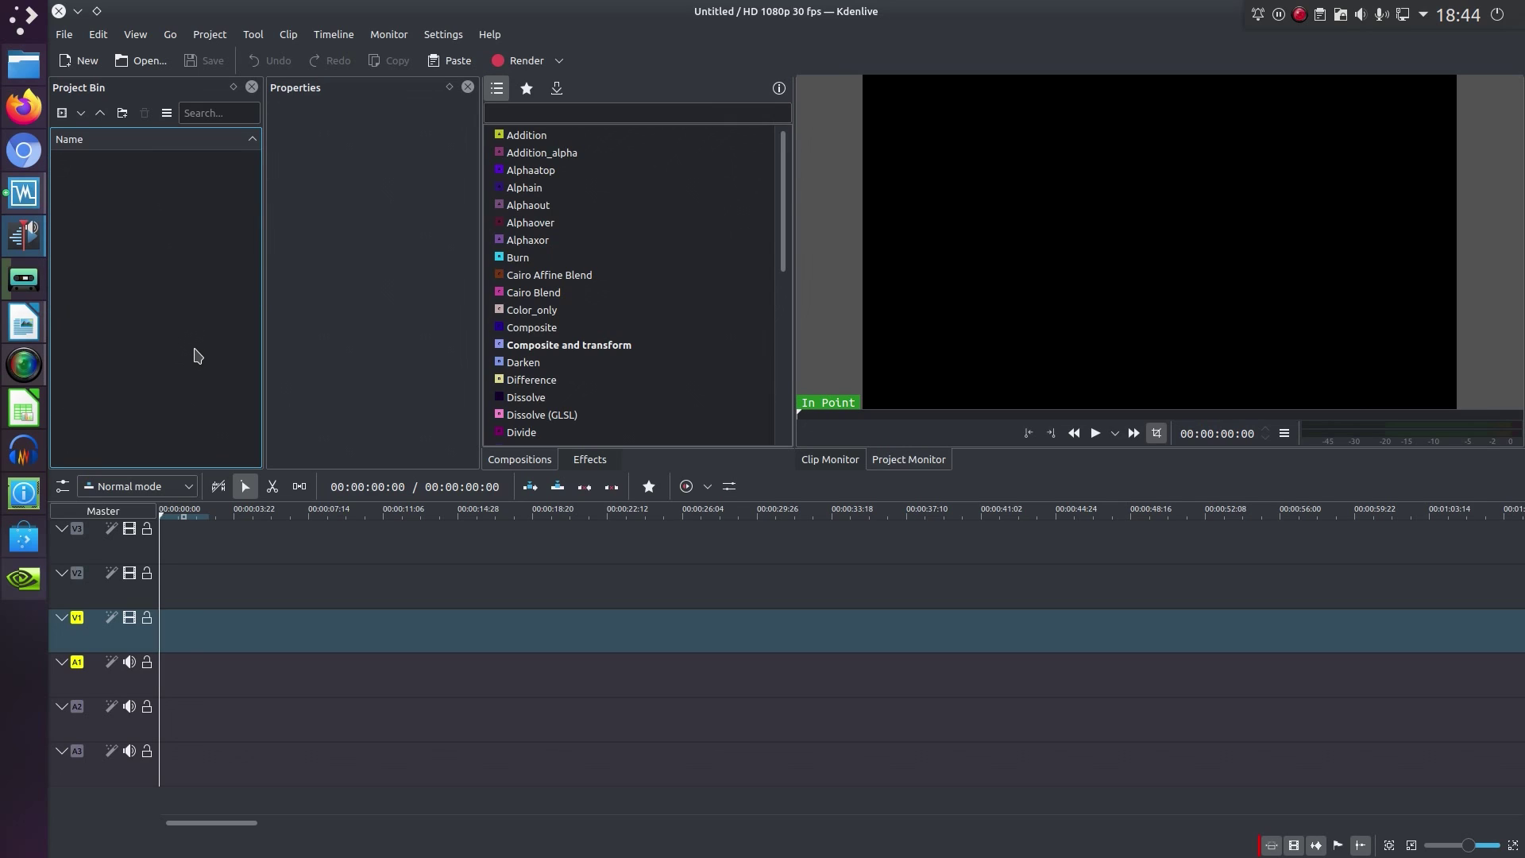
click(58, 11)
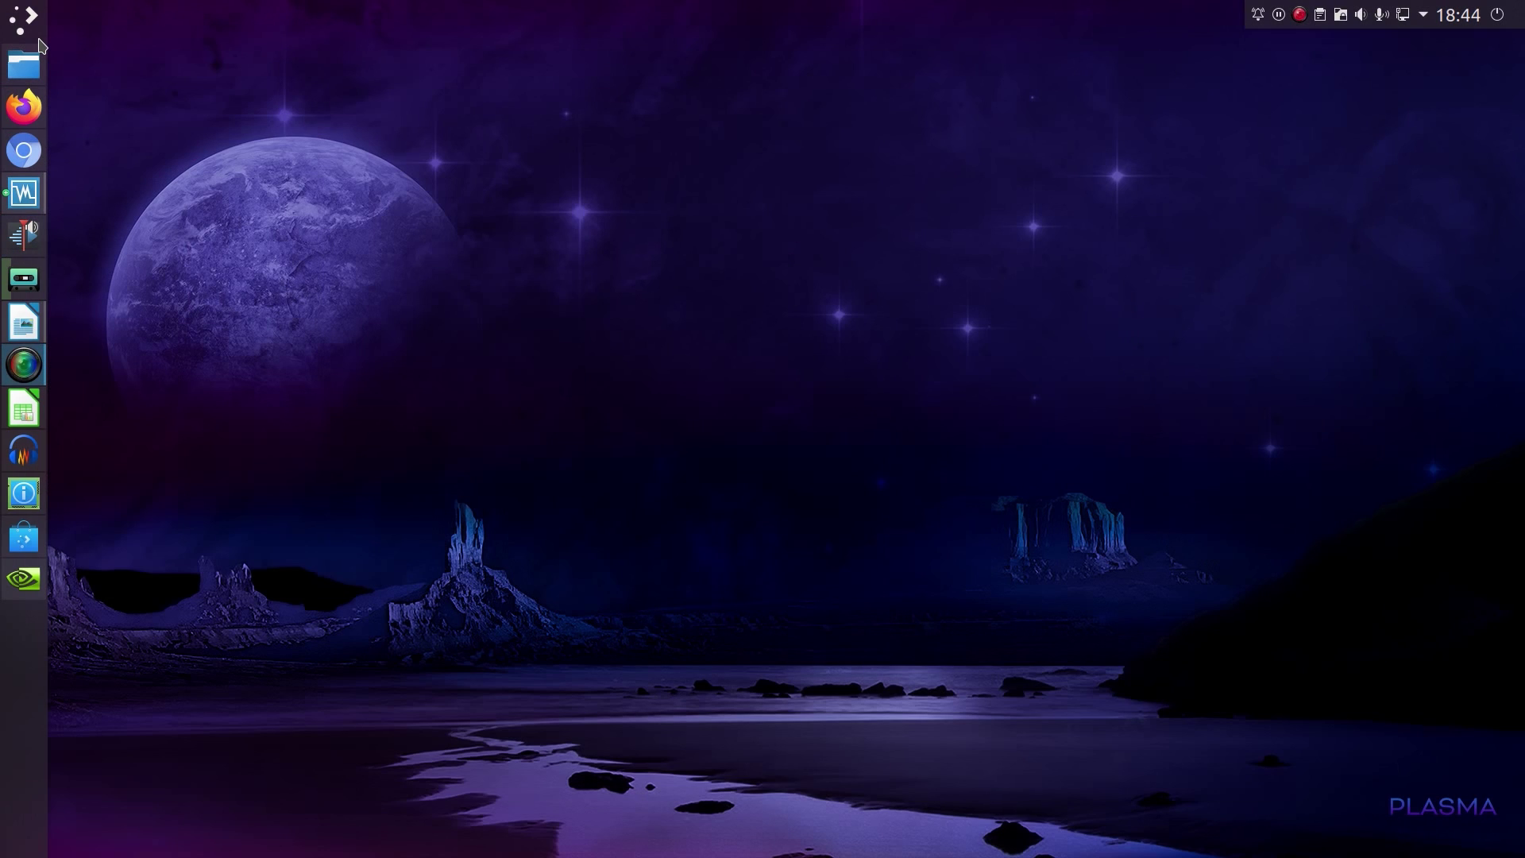
Step: Reopen the Application Dashboard and search '3rd' to list matching SVG files like 3rd Ubuntu.svg
click(30, 24)
mouse_move(1256, 212)
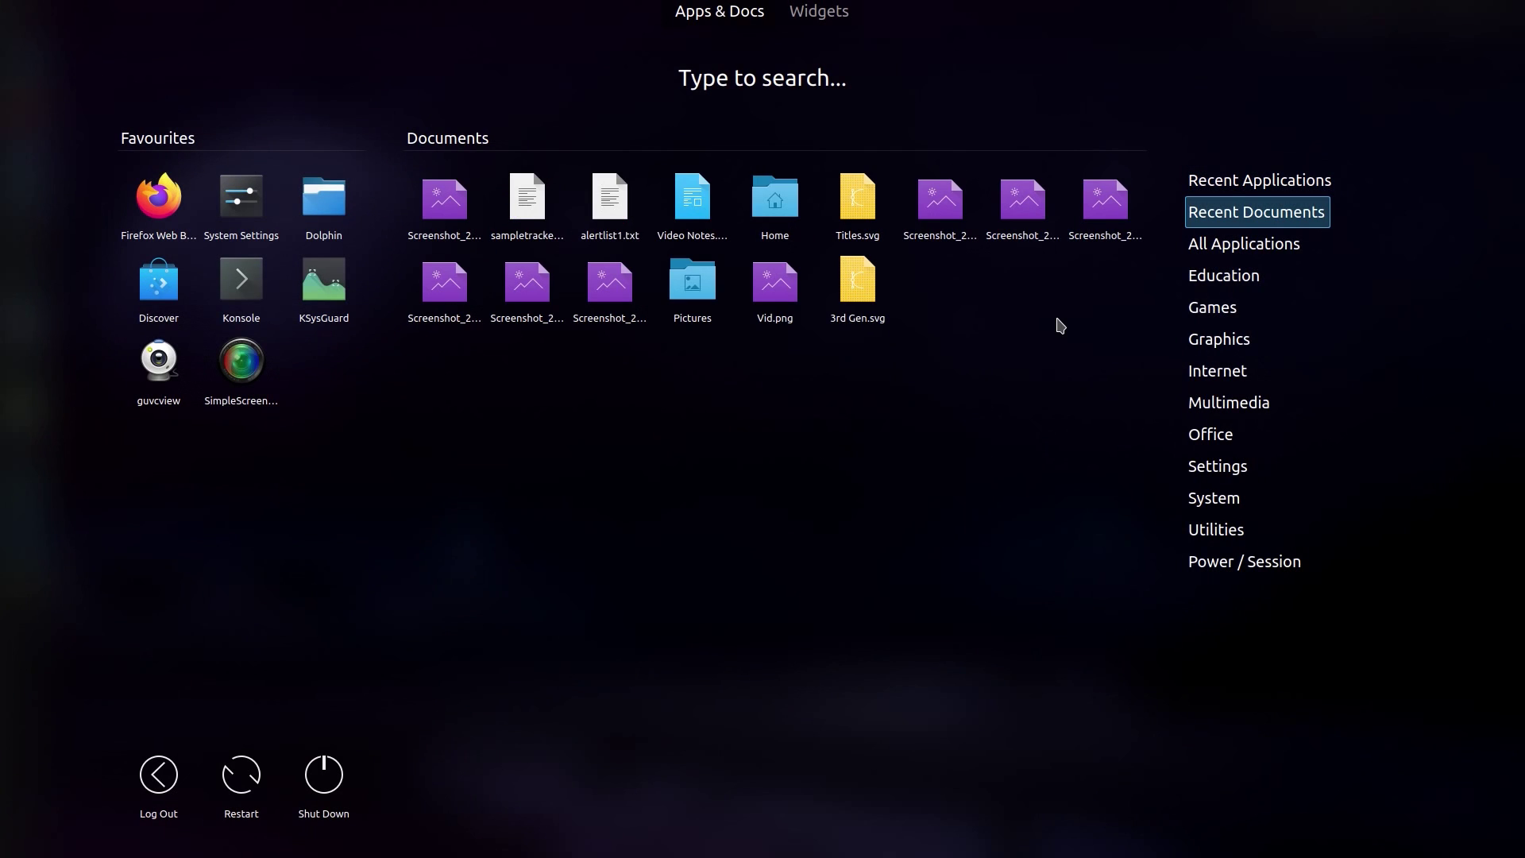
click(1098, 52)
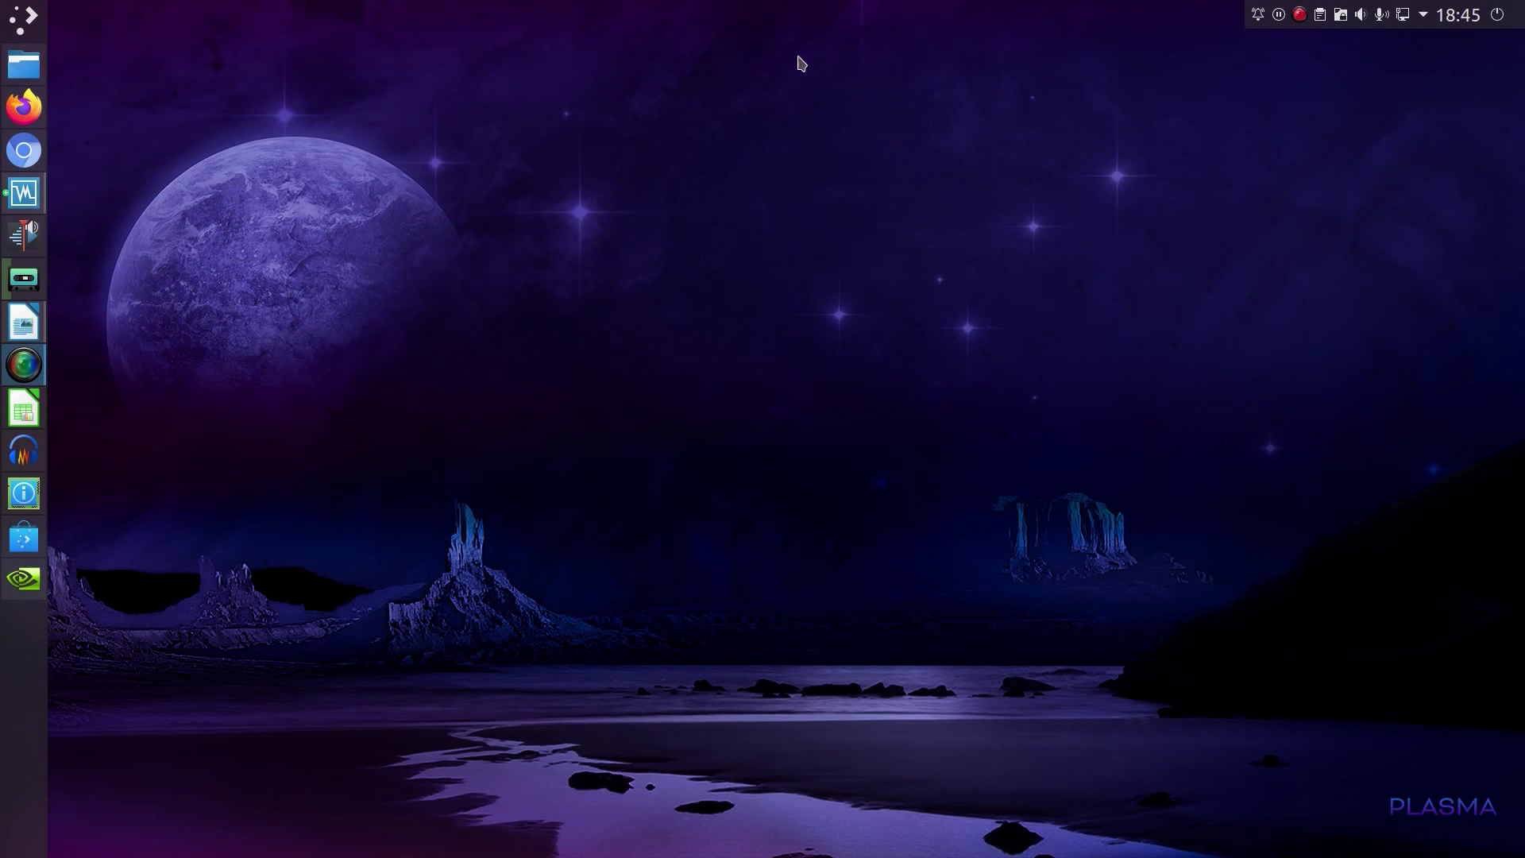
click(32, 24)
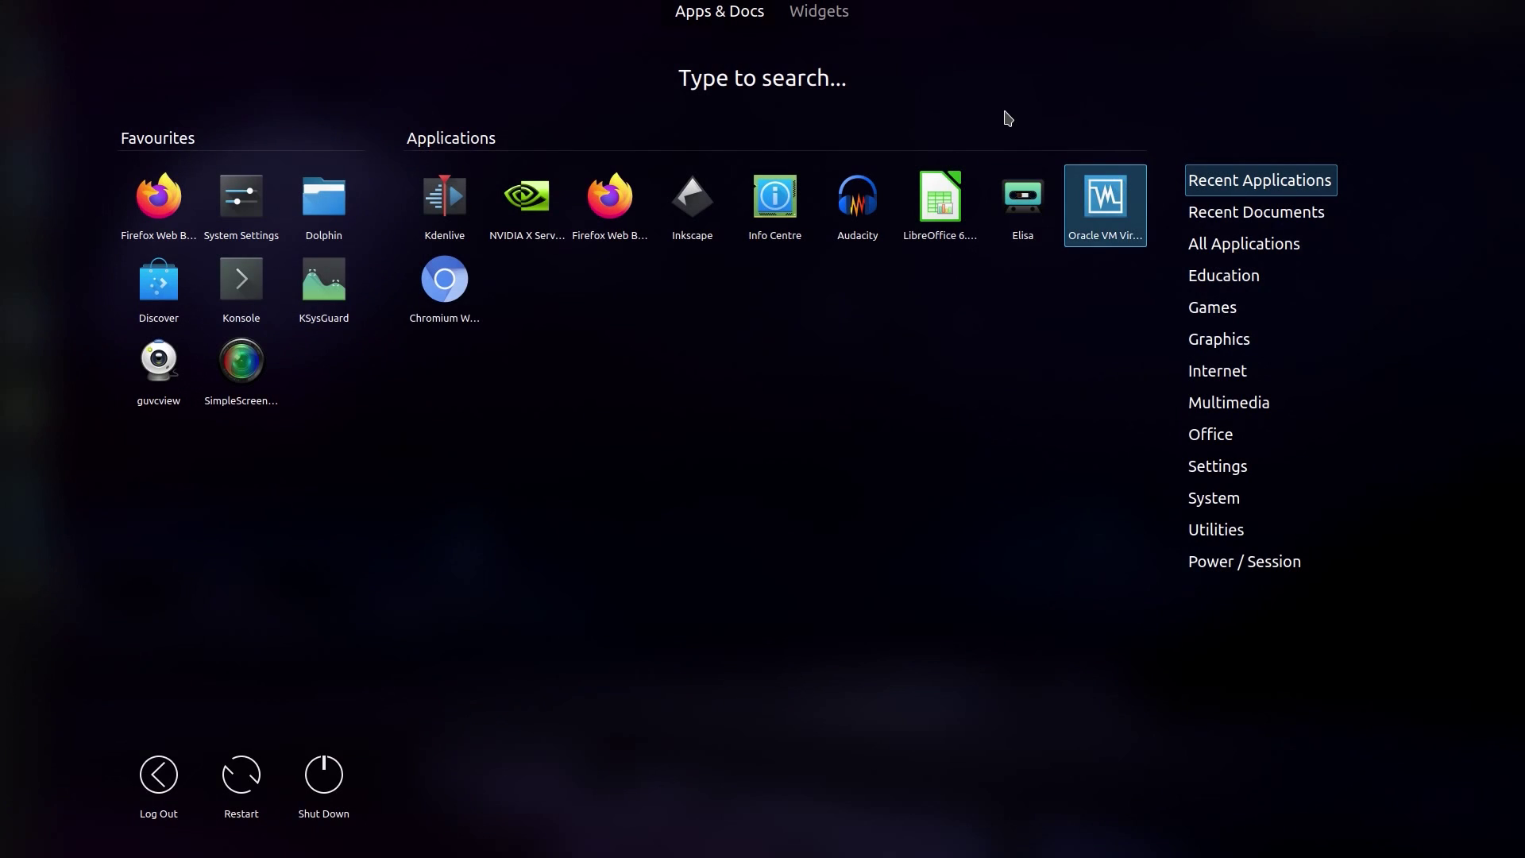
text(3rd)
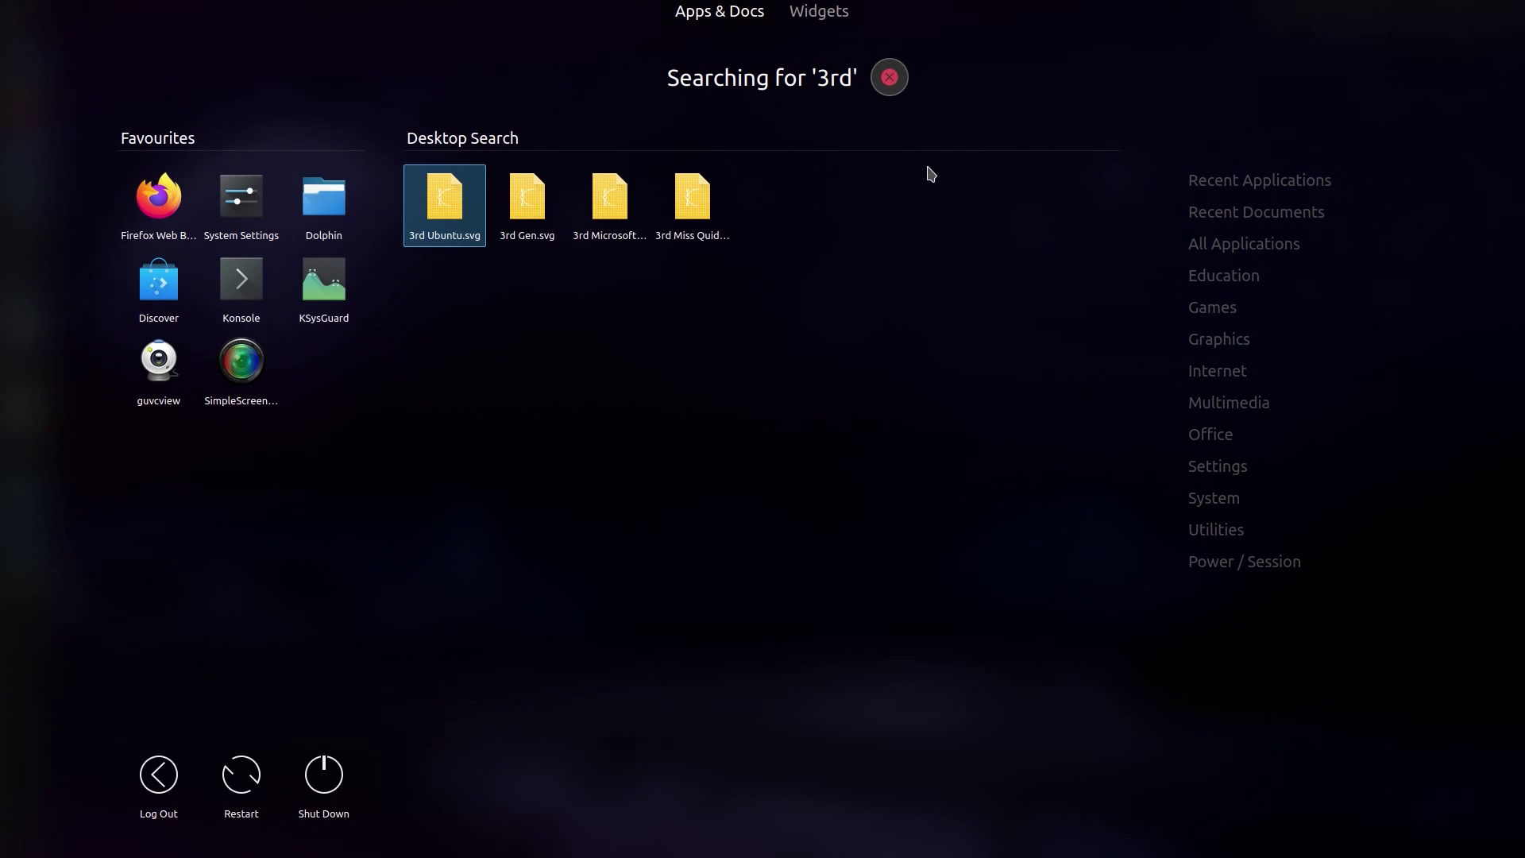